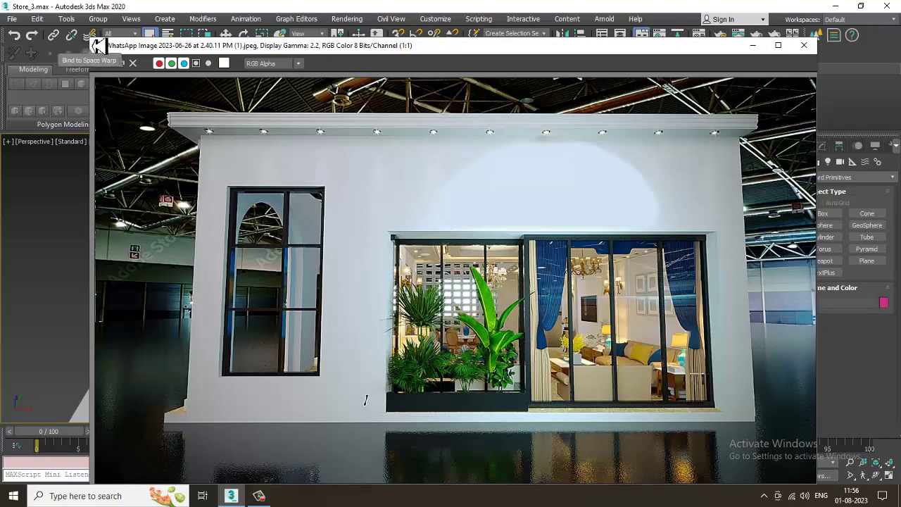
Move the reference photo aside to uncover the perspective view and look over the room's interior around the partition wall
{"action": "left_click_drag", "start_coordinate": [91, 39], "coordinate": [300, 169]}
{"action": "left_click_drag", "start_coordinate": [531, 180], "coordinate": [141, 120]}
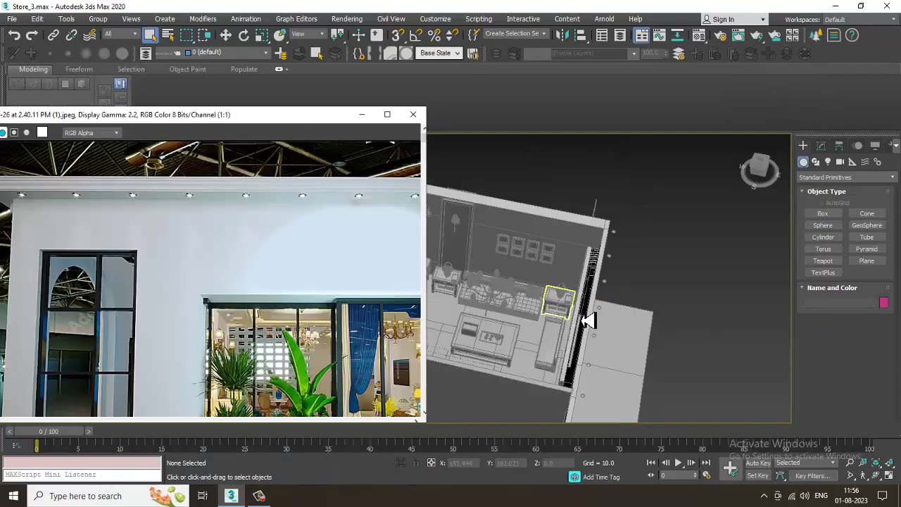
{"action": "middle_click_drag", "start_coordinate": [583, 321], "coordinate": [708, 306], "text": "alt"}
{"action": "scroll", "coordinate": [654, 308], "scroll_direction": "up", "scroll_amount": 3}
{"action": "scroll", "coordinate": [709, 305], "scroll_direction": "down", "scroll_amount": 3}
{"action": "middle_click_drag", "start_coordinate": [654, 322], "coordinate": [739, 215], "text": "alt"}
{"action": "scroll", "coordinate": [660, 267], "scroll_direction": "up", "scroll_amount": 5}
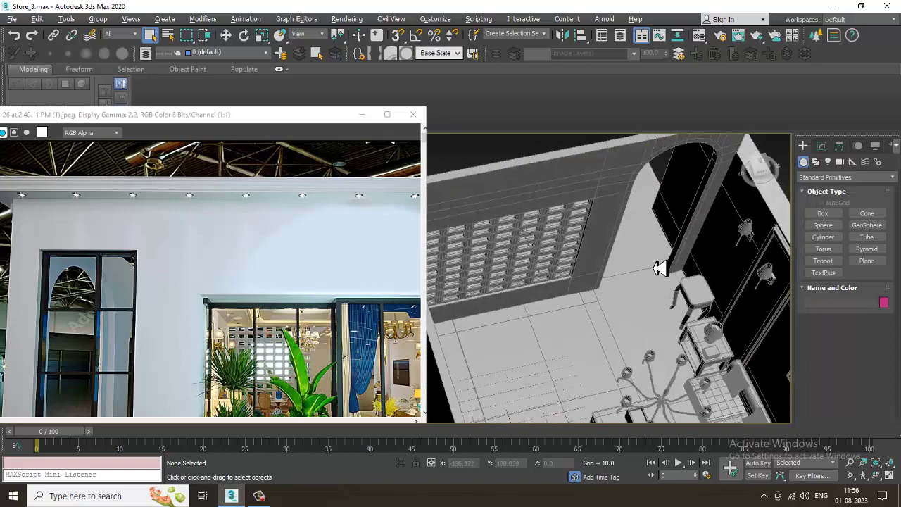
{"action": "middle_click_drag", "start_coordinate": [662, 293], "coordinate": [607, 308], "text": "alt"}
{"action": "scroll", "coordinate": [706, 332], "scroll_direction": "down", "scroll_amount": 3}
{"action": "scroll", "coordinate": [621, 312], "scroll_direction": "up", "scroll_amount": 3}
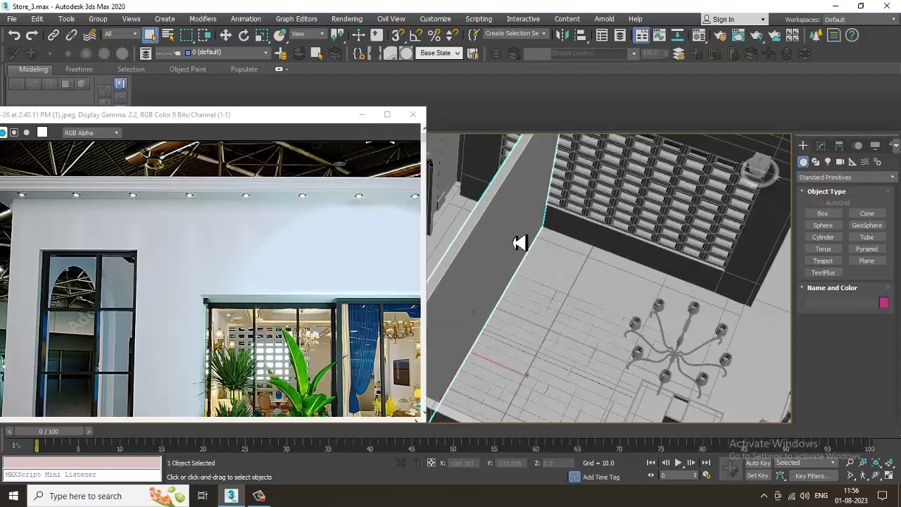
Thin the partition wall by moving its large side polygon inward along Y
{"action": "scroll", "coordinate": [580, 270], "scroll_direction": "down", "scroll_amount": 3}
{"action": "middle_click_drag", "start_coordinate": [585, 249], "coordinate": [664, 270], "text": "alt"}
{"action": "key", "text": "w"}
{"action": "key", "text": "4"}
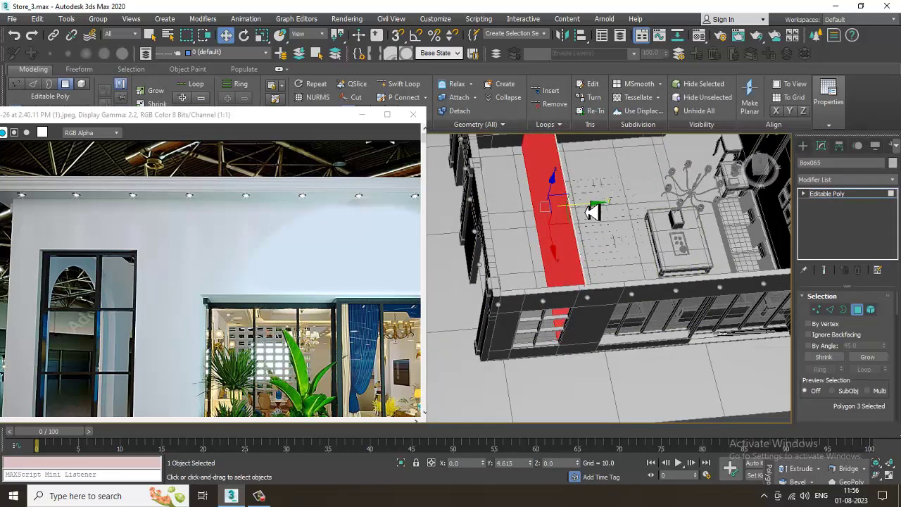
{"action": "scroll", "coordinate": [593, 211], "scroll_direction": "up", "scroll_amount": 5}
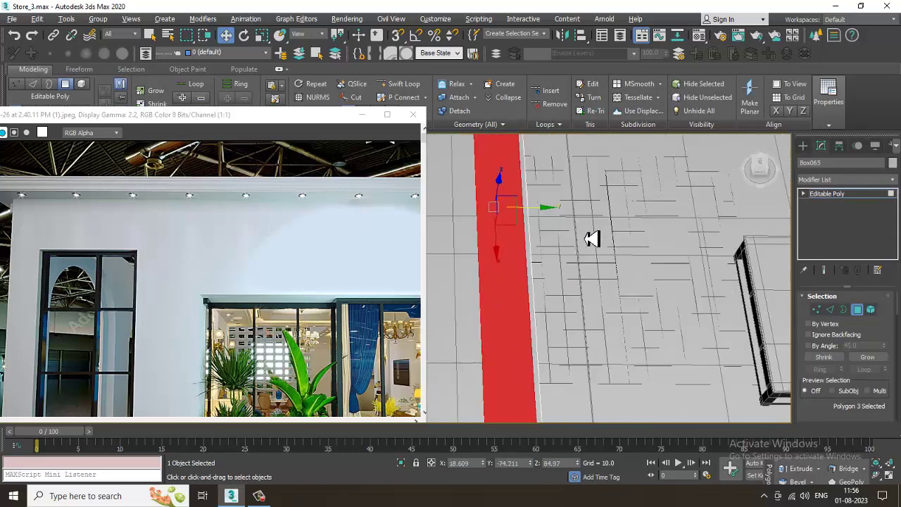
Return to object level and move the whole partition wall along Y to -78.574
{"action": "left_click", "coordinate": [863, 196]}
{"action": "scroll", "coordinate": [570, 278], "scroll_direction": "down", "scroll_amount": 4}
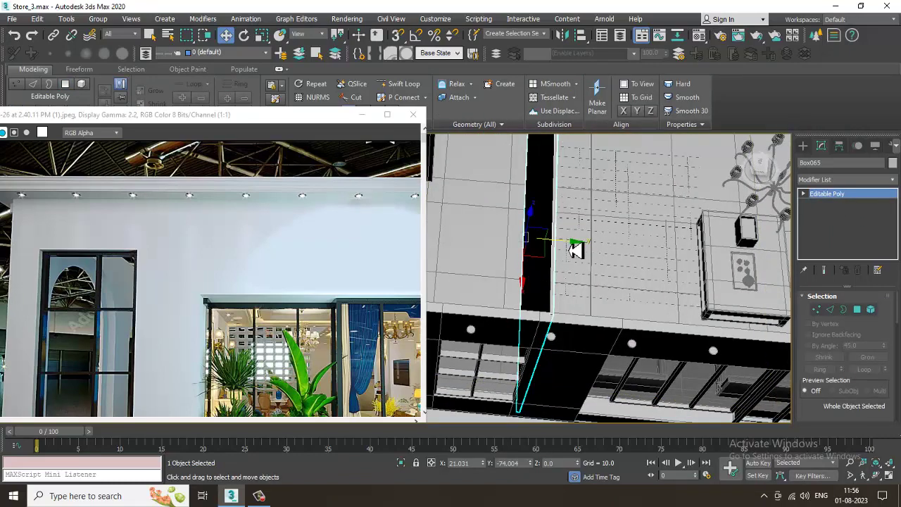
{"action": "left_click_drag", "start_coordinate": [576, 247], "coordinate": [571, 251]}
{"action": "scroll", "coordinate": [571, 250], "scroll_direction": "down", "scroll_amount": 3}
{"action": "middle_click_drag", "start_coordinate": [612, 293], "coordinate": [618, 328], "text": "alt"}
{"action": "scroll", "coordinate": [569, 328], "scroll_direction": "up", "scroll_amount": 4}
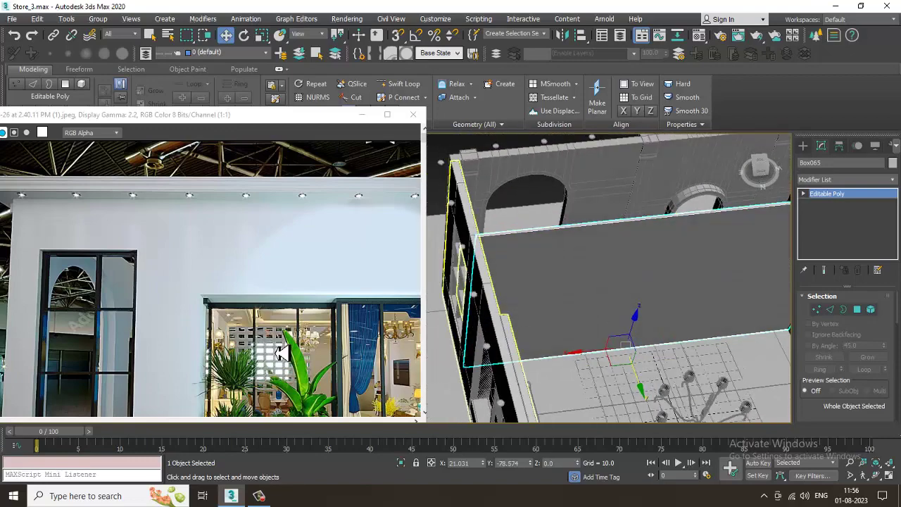
Shift the reference photo to uncover more of the scene and bring the partition wall's face into view
{"action": "left_click", "coordinate": [229, 195]}
{"action": "left_click_drag", "start_coordinate": [228, 127], "coordinate": [204, 66]}
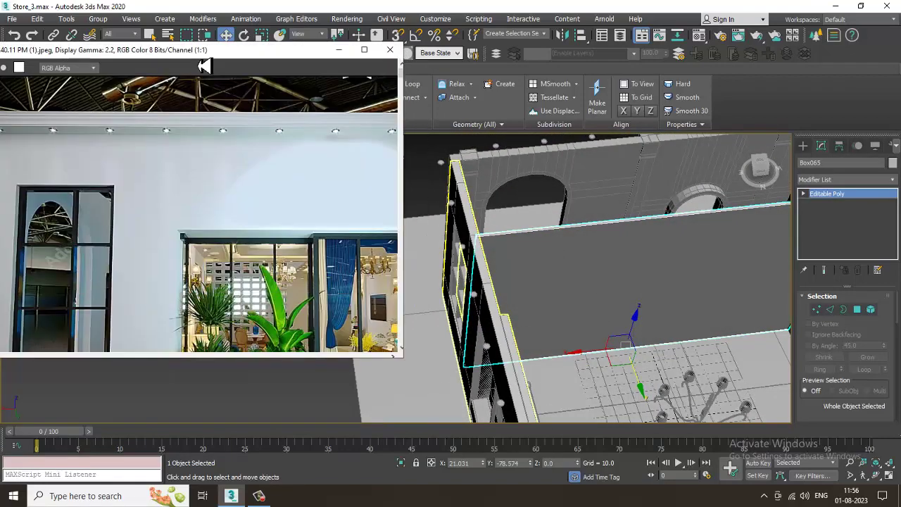
{"action": "middle_click_drag", "start_coordinate": [638, 309], "coordinate": [572, 279], "text": "alt"}
{"action": "scroll", "coordinate": [578, 279], "scroll_direction": "up", "scroll_amount": 3}
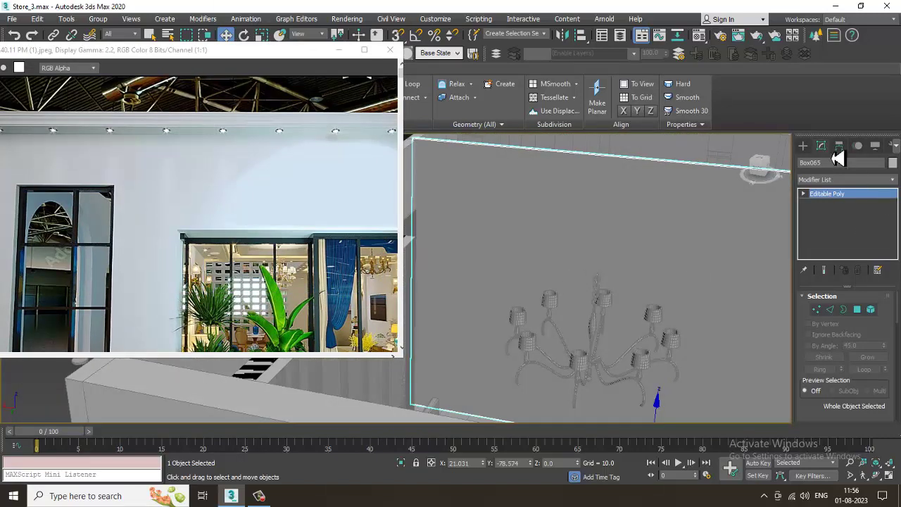
Create a thin upright box about 129 by 39 units on the partition wall's face, using AutoGrid
{"action": "left_click", "coordinate": [803, 146]}
{"action": "left_click", "coordinate": [822, 213]}
{"action": "scroll", "coordinate": [585, 278], "scroll_direction": "up", "scroll_amount": 3}
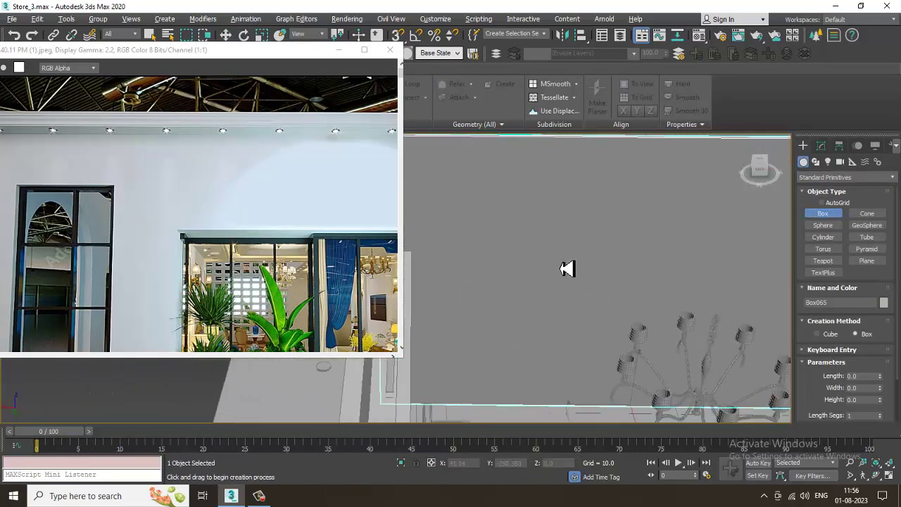
{"action": "middle_click_drag", "start_coordinate": [568, 269], "coordinate": [619, 257], "text": "alt"}
{"action": "middle_click_drag", "start_coordinate": [619, 289], "coordinate": [507, 255], "text": "alt"}
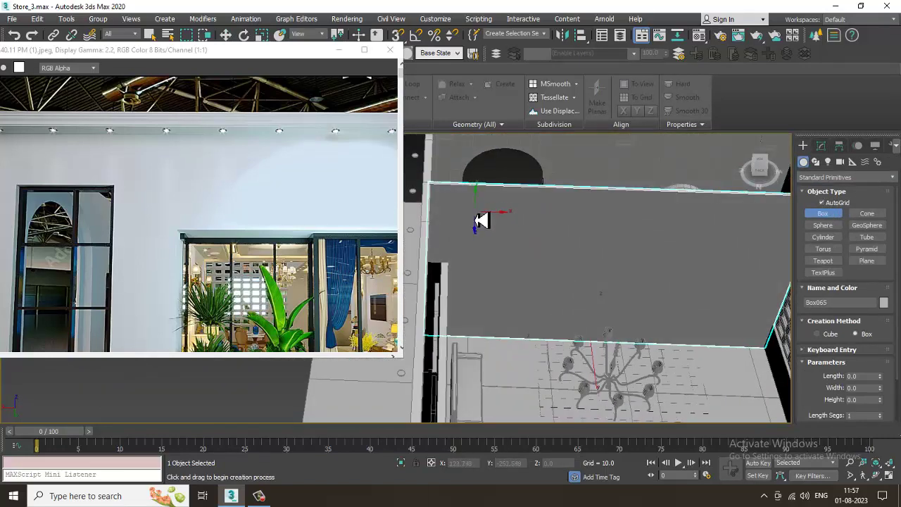
{"action": "left_click_drag", "start_coordinate": [476, 215], "coordinate": [519, 328]}
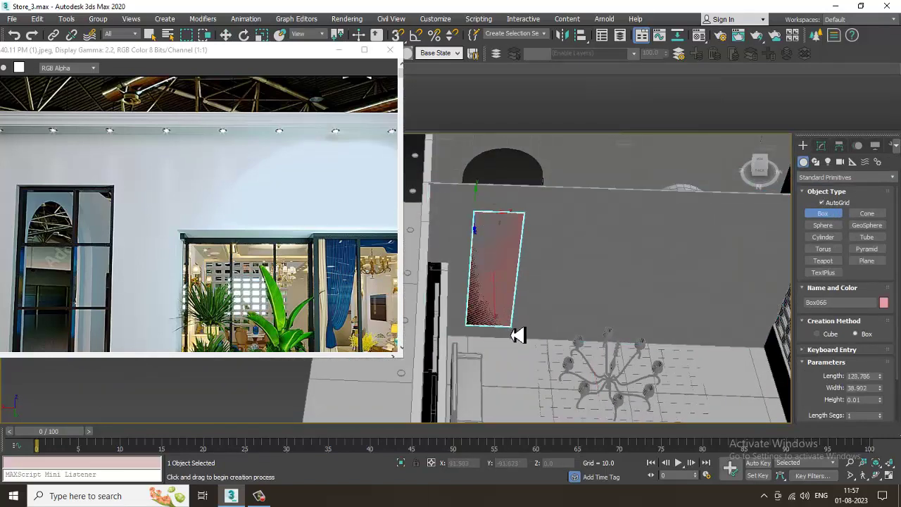
Move the new box along the partition wall to X 92.26
{"action": "mouse_move", "coordinate": [522, 304]}
{"action": "middle_mouse_down", "text": "alt"}
{"action": "mouse_move", "coordinate": [596, 275]}
{"action": "mouse_move", "coordinate": [603, 261]}
{"action": "mouse_move", "coordinate": [535, 298]}
{"action": "middle_mouse_up", "text": "alt"}
{"action": "key", "text": "w"}
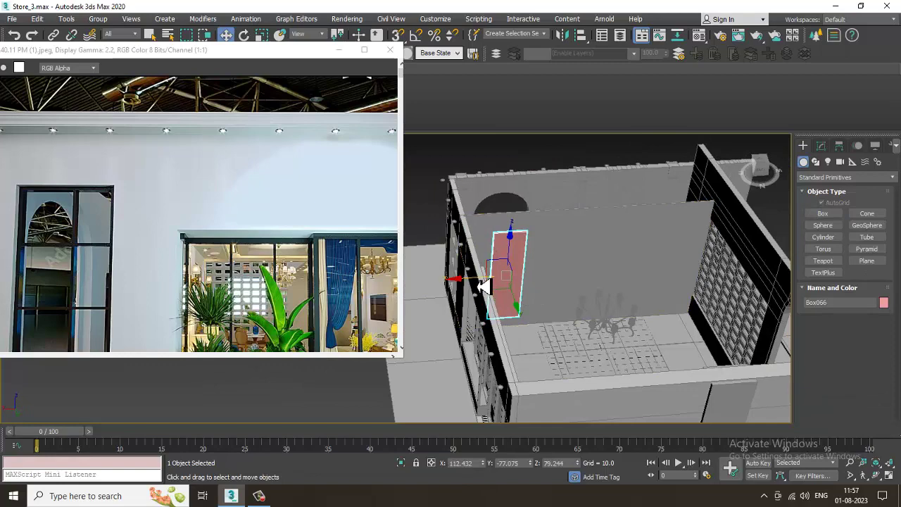
{"action": "left_click_drag", "start_coordinate": [483, 286], "coordinate": [501, 285]}
{"action": "scroll", "coordinate": [511, 266], "scroll_direction": "up", "scroll_amount": 4}
{"action": "middle_click_drag", "start_coordinate": [511, 266], "coordinate": [622, 279], "text": "alt"}
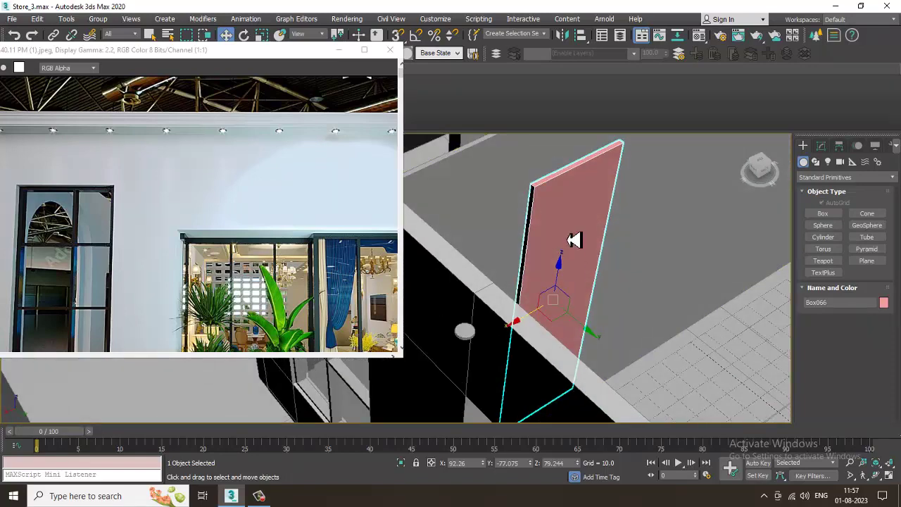
Convert the box on the partition wall to an Editable Poly
{"action": "scroll", "coordinate": [569, 237], "scroll_direction": "up", "scroll_amount": 3}
{"action": "right_click", "coordinate": [578, 236]}
{"action": "mouse_move", "coordinate": [626, 341]}
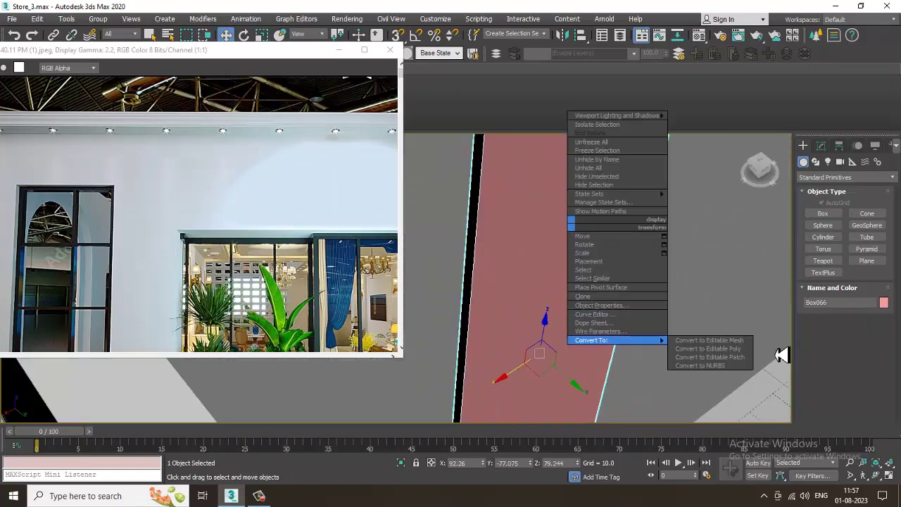
{"action": "left_click", "coordinate": [774, 354]}
{"action": "mouse_move", "coordinate": [628, 299]}
{"action": "middle_mouse_down", "text": "alt"}
{"action": "mouse_move", "coordinate": [636, 308]}
{"action": "mouse_move", "coordinate": [626, 305]}
{"action": "middle_mouse_up", "text": "alt"}
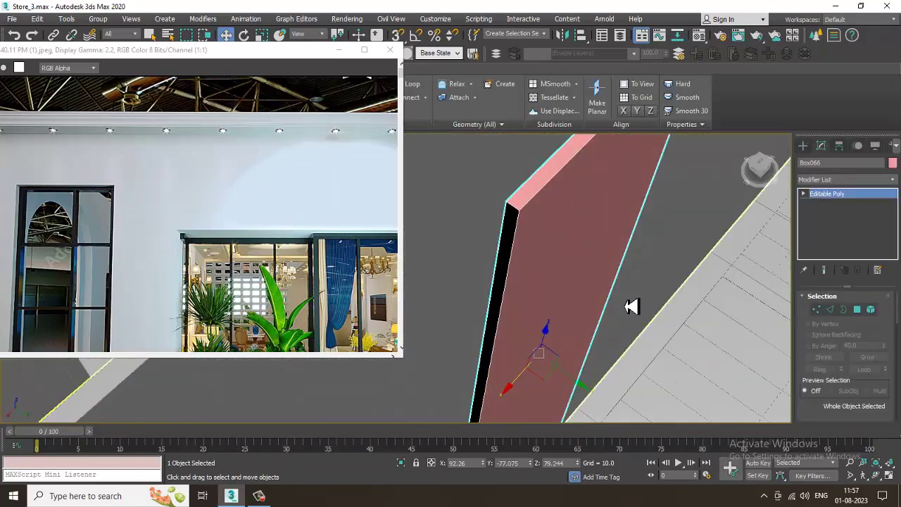
Thin the panel by moving its front polygon inward, and shift the whole panel to Y -77.398
{"action": "key", "text": "4"}
{"action": "left_click", "coordinate": [602, 276]}
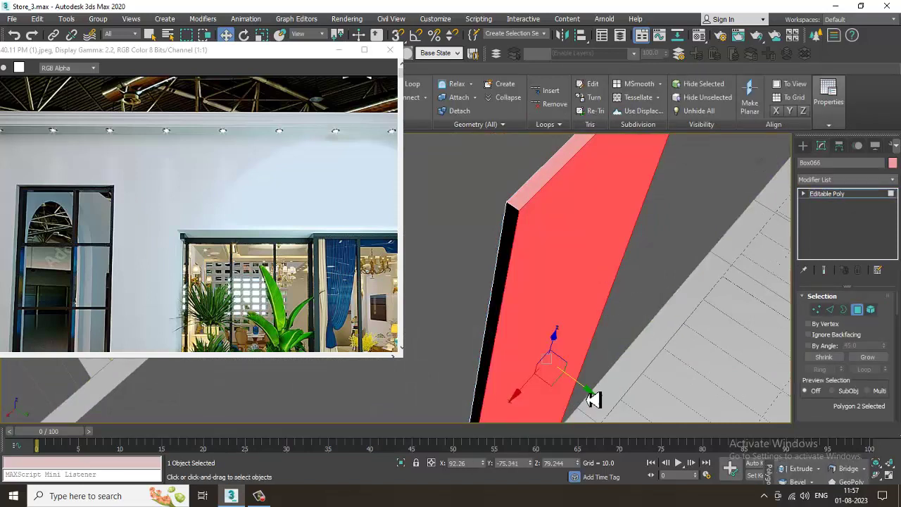
{"action": "left_click_drag", "start_coordinate": [593, 399], "coordinate": [589, 398]}
{"action": "left_click", "coordinate": [841, 195]}
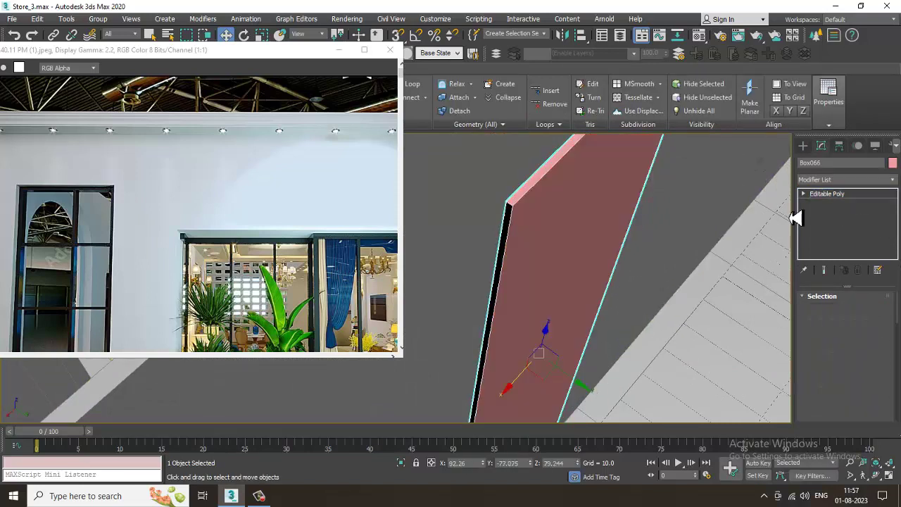
{"action": "left_click_drag", "start_coordinate": [582, 386], "coordinate": [578, 386]}
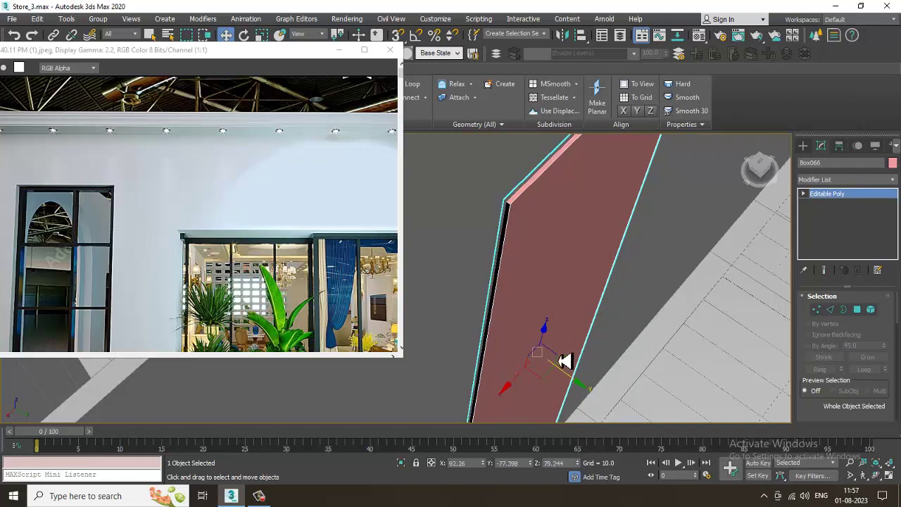
Inset the panel's front polygon by 0.882 to form a narrow border
{"action": "key", "text": "4"}
{"action": "scroll", "coordinate": [556, 316], "scroll_direction": "up", "scroll_amount": 2}
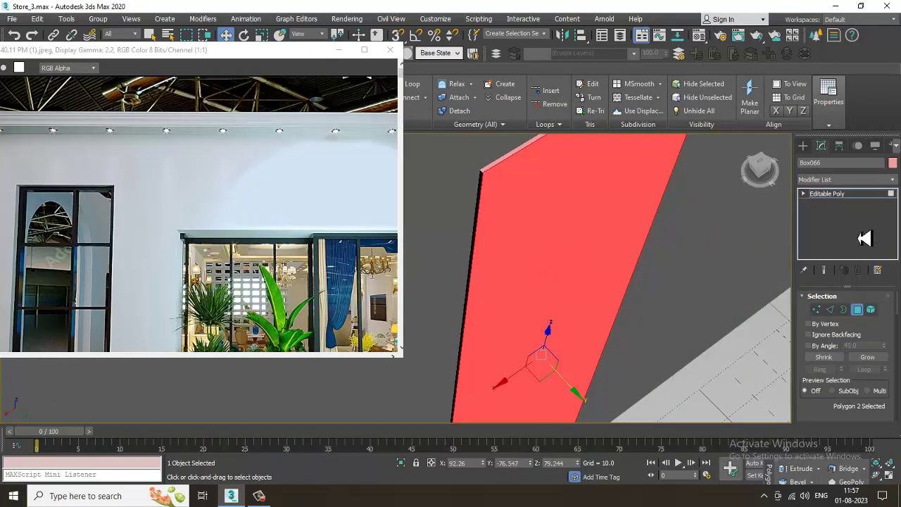
{"action": "left_click", "coordinate": [843, 310]}
{"action": "left_click", "coordinate": [857, 311]}
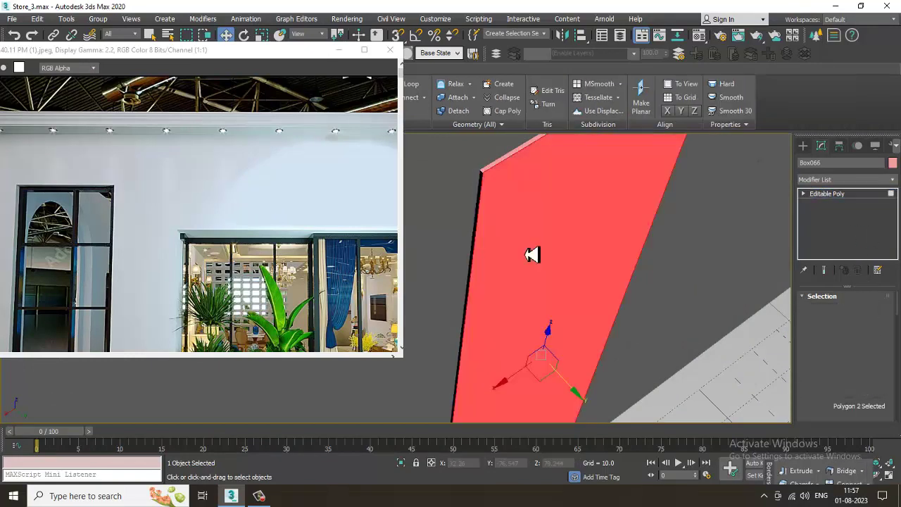
{"action": "left_click_drag", "start_coordinate": [833, 414], "coordinate": [836, 294]}
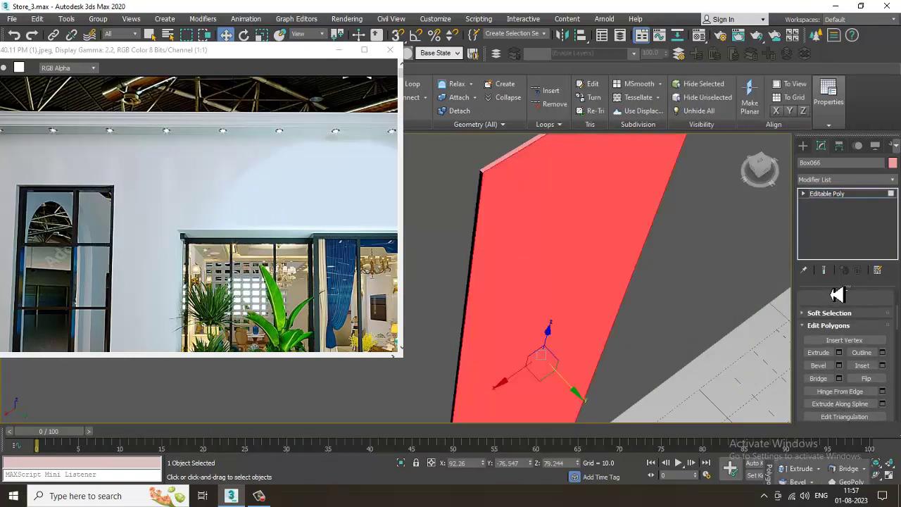
{"action": "left_click", "coordinate": [882, 365]}
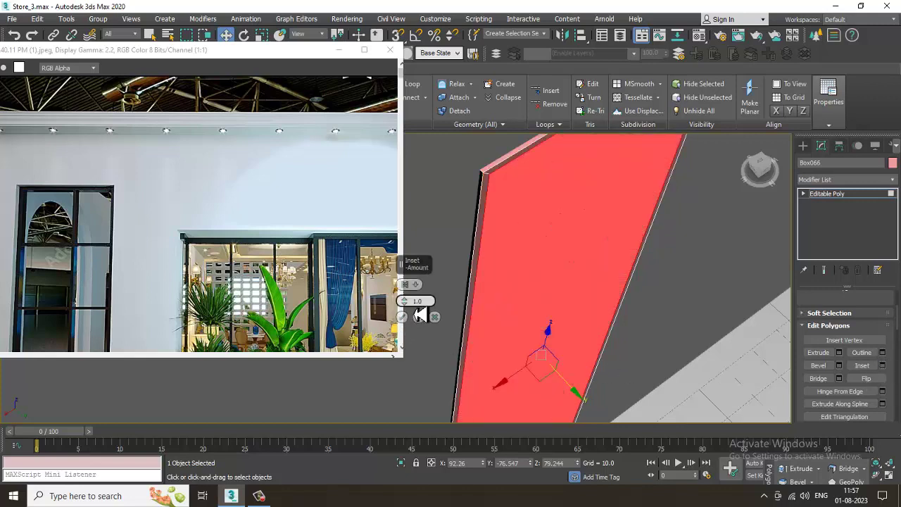
{"action": "left_click_drag", "start_coordinate": [406, 304], "coordinate": [405, 304]}
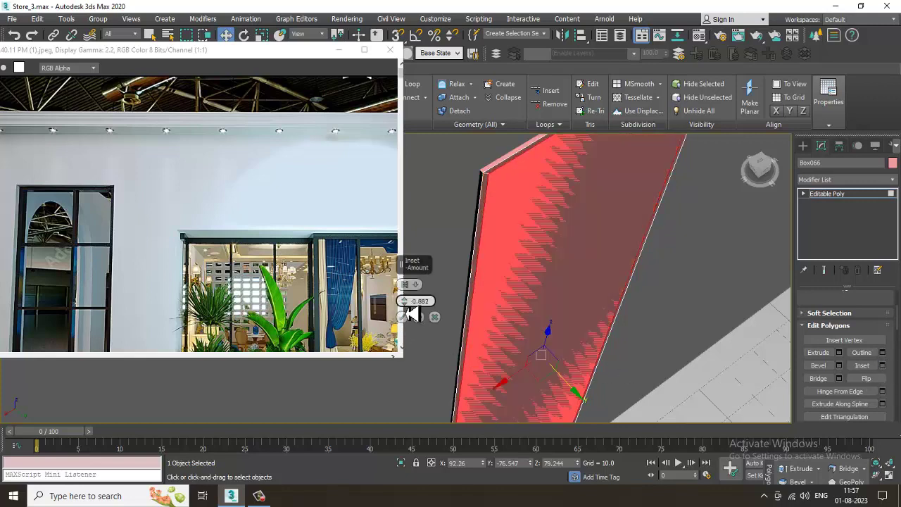
{"action": "left_click", "coordinate": [411, 318]}
Extrude the inset polygon slightly inward to recess it within the border, and return to object level
{"action": "middle_click_drag", "start_coordinate": [556, 335], "coordinate": [561, 301], "text": "alt"}
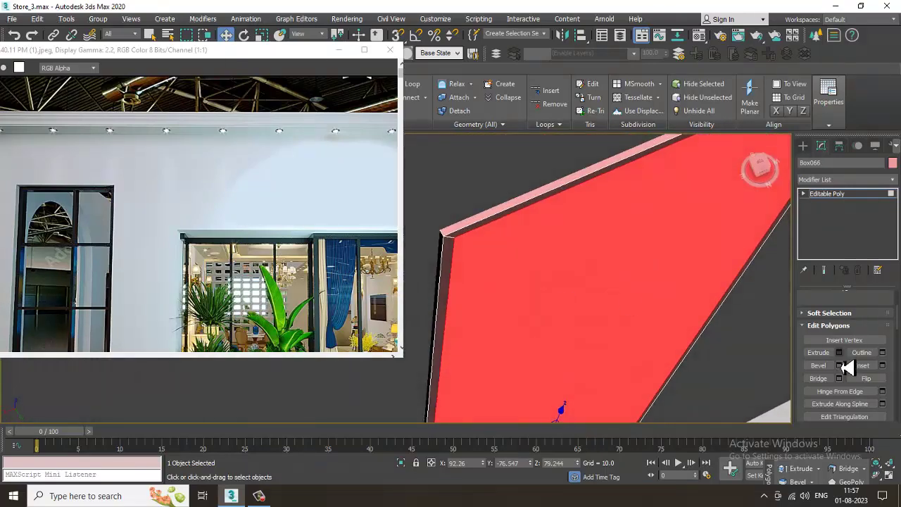
{"action": "left_click", "coordinate": [838, 353]}
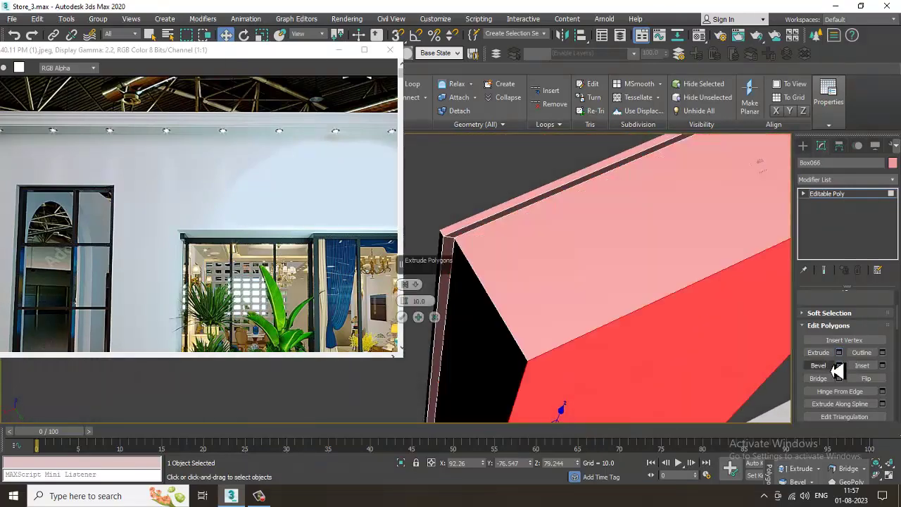
{"action": "left_click_drag", "start_coordinate": [415, 304], "coordinate": [444, 363]}
{"action": "left_click", "coordinate": [404, 319]}
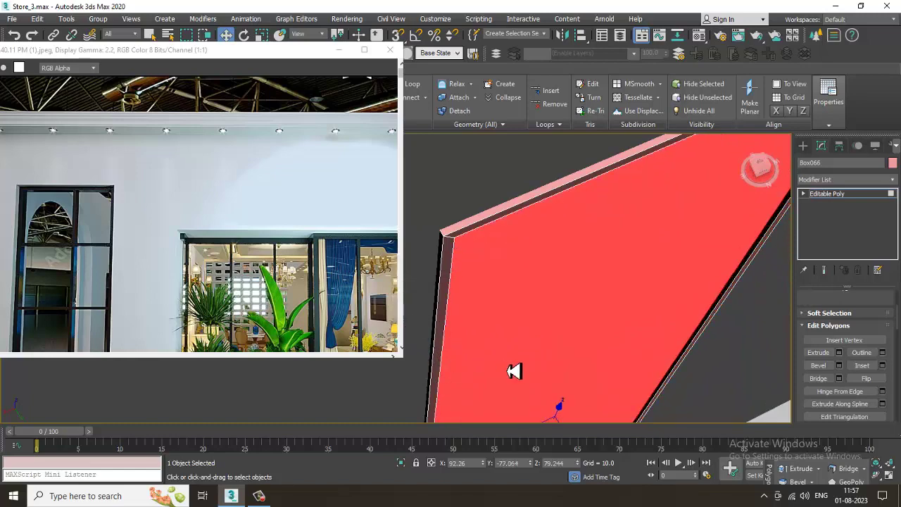
{"action": "middle_click_drag", "start_coordinate": [513, 370], "coordinate": [535, 380], "text": "alt"}
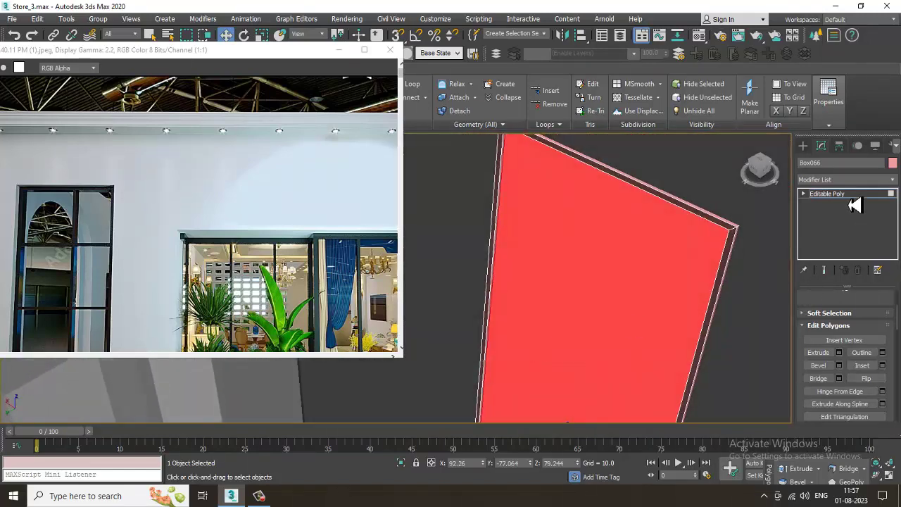
{"action": "left_click", "coordinate": [849, 197]}
{"action": "middle_click_drag", "start_coordinate": [680, 245], "coordinate": [772, 253], "text": "alt"}
Try to deepen the panel's recess by moving one side's vertices toward the wall in the Left view, and return to object level
{"action": "key", "text": "alt+w"}
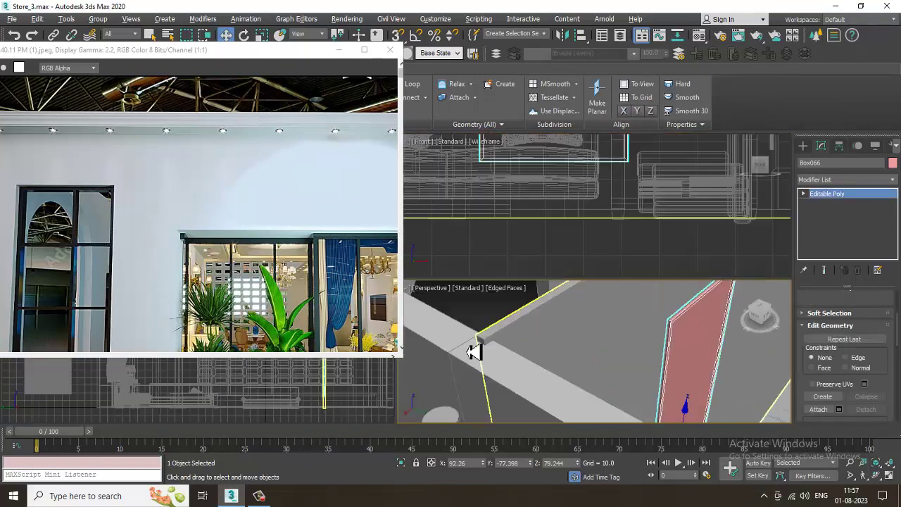
{"action": "middle_click", "coordinate": [328, 401]}
{"action": "key", "text": "alt+w"}
{"action": "scroll", "coordinate": [705, 260], "scroll_direction": "up", "scroll_amount": 2}
{"action": "middle_click_drag", "start_coordinate": [706, 259], "coordinate": [610, 272]}
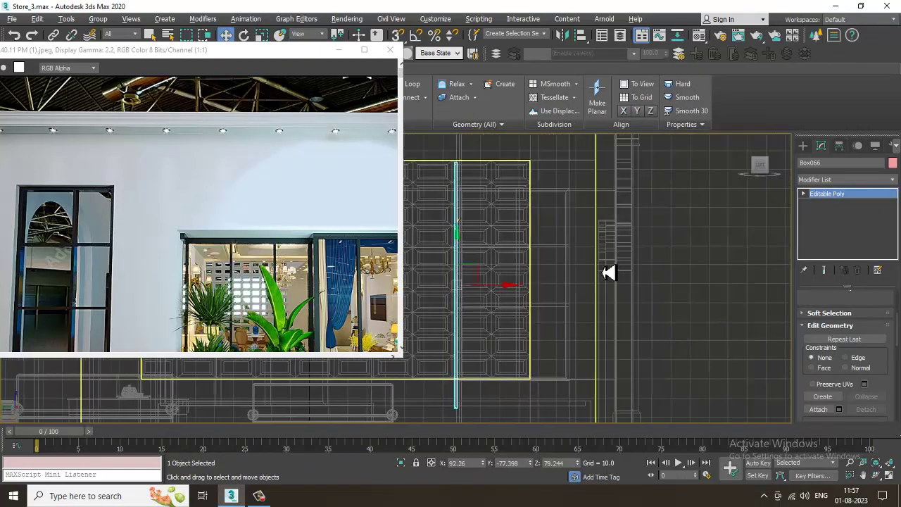
{"action": "key", "text": "1"}
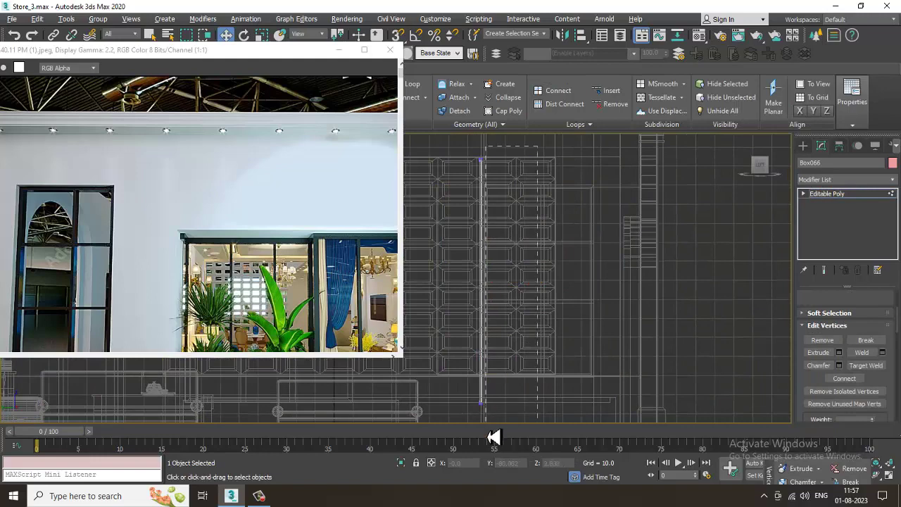
{"action": "scroll", "coordinate": [516, 225], "scroll_direction": "up", "scroll_amount": 10}
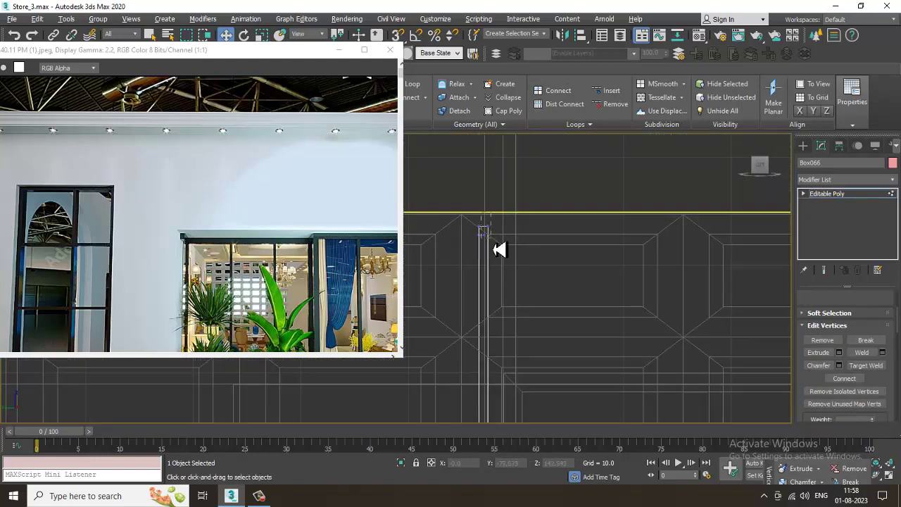
{"action": "scroll", "coordinate": [499, 250], "scroll_direction": "down", "scroll_amount": 8}
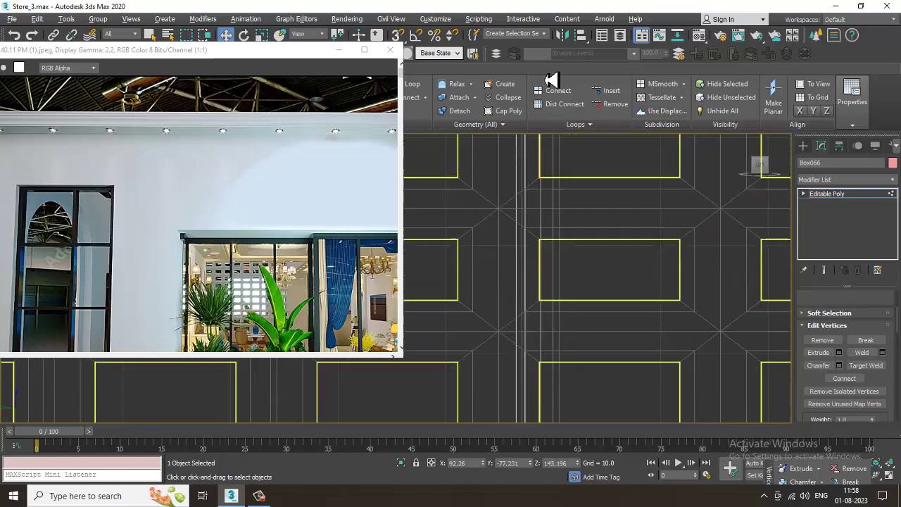
{"action": "mouse_move", "coordinate": [554, 370]}
{"action": "middle_mouse_down"}
{"action": "mouse_move", "coordinate": [571, 82]}
{"action": "mouse_move", "coordinate": [521, 148]}
{"action": "middle_mouse_up"}
{"action": "scroll", "coordinate": [522, 222], "scroll_direction": "up", "scroll_amount": 4}
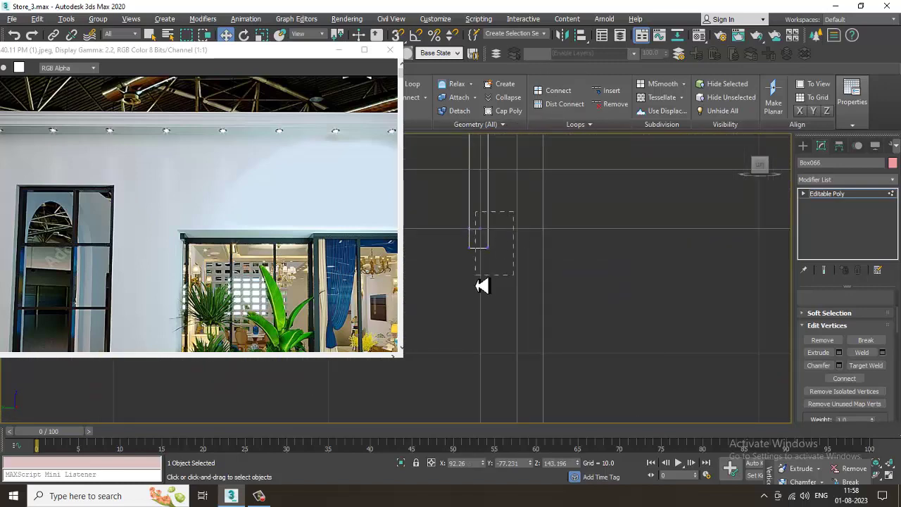
{"action": "scroll", "coordinate": [523, 253], "scroll_direction": "down", "scroll_amount": 8}
{"action": "scroll", "coordinate": [501, 346], "scroll_direction": "up", "scroll_amount": 4}
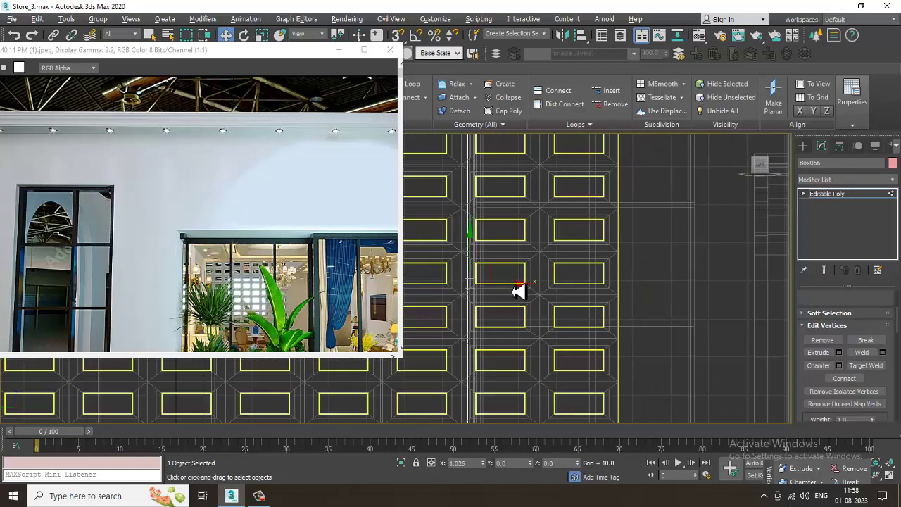
{"action": "key", "text": "alt+w"}
{"action": "middle_click", "coordinate": [641, 345]}
{"action": "key", "text": "alt+w"}
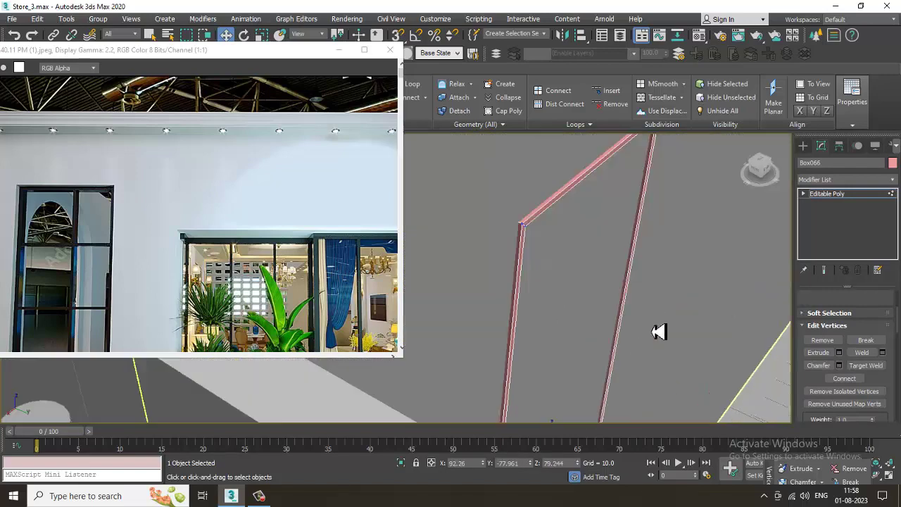
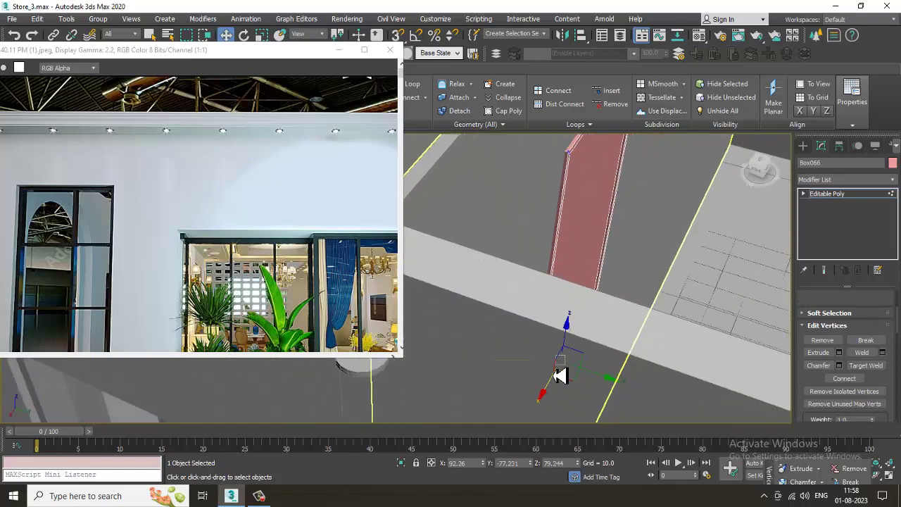
{"action": "left_click", "coordinate": [856, 201]}
{"action": "left_click_drag", "start_coordinate": [608, 376], "coordinate": [614, 382]}
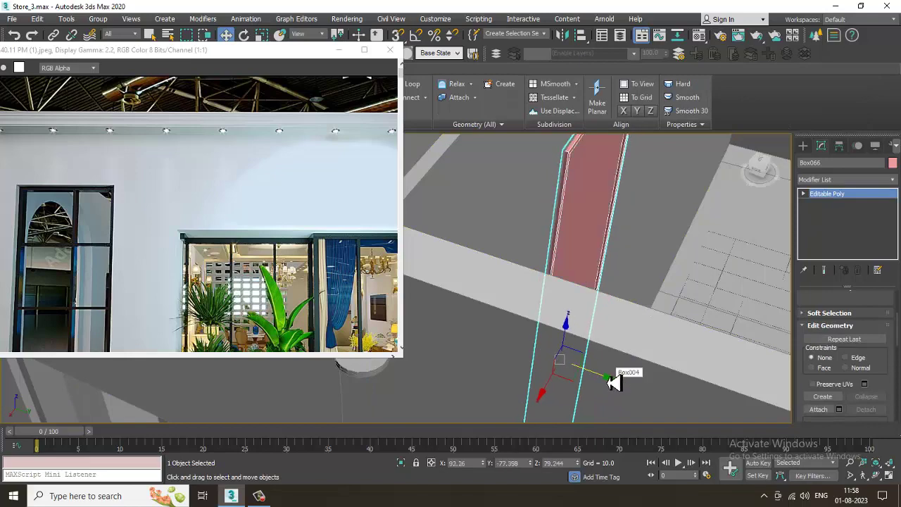
Select the wall lamp on the far side wall and create a mirrored clone of it
{"action": "scroll", "coordinate": [512, 256], "scroll_direction": "down", "scroll_amount": 4}
{"action": "middle_click_drag", "start_coordinate": [515, 263], "coordinate": [584, 276], "text": "alt"}
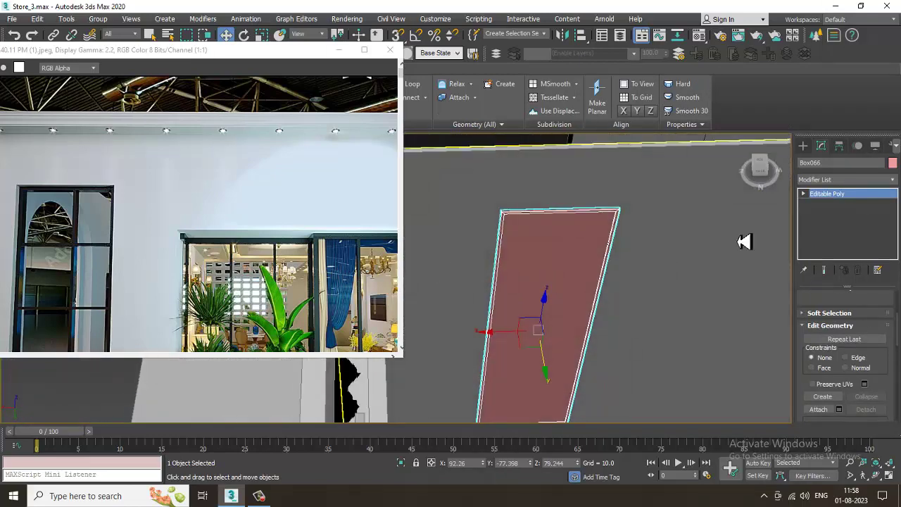
{"action": "middle_click_drag", "start_coordinate": [744, 241], "coordinate": [648, 355], "text": "alt"}
{"action": "scroll", "coordinate": [537, 292], "scroll_direction": "up", "scroll_amount": 4}
{"action": "scroll", "coordinate": [493, 264], "scroll_direction": "up", "scroll_amount": 4}
{"action": "left_click", "coordinate": [471, 236]}
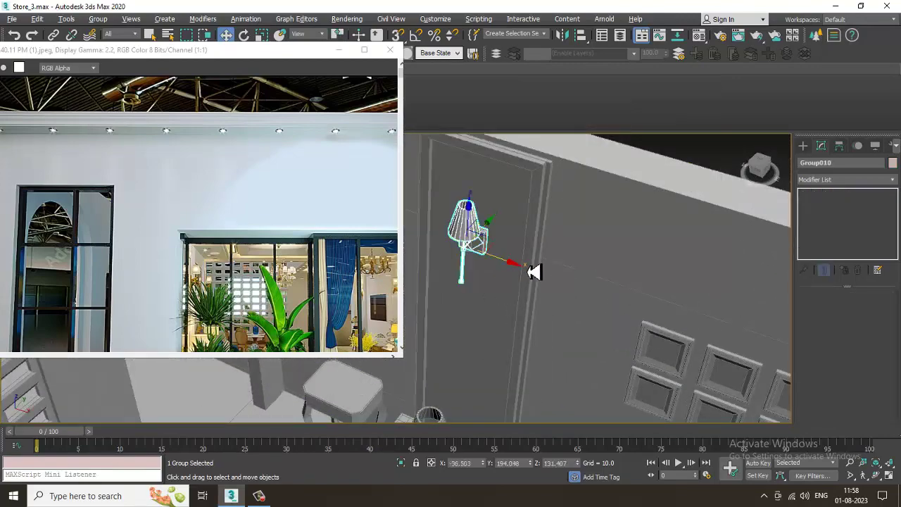
{"action": "middle_click_drag", "start_coordinate": [529, 272], "coordinate": [421, 309], "text": "alt"}
{"action": "scroll", "coordinate": [495, 270], "scroll_direction": "down", "scroll_amount": 4}
{"action": "middle_click_drag", "start_coordinate": [420, 309], "coordinate": [648, 312]}
{"action": "scroll", "coordinate": [637, 320], "scroll_direction": "down", "scroll_amount": 2}
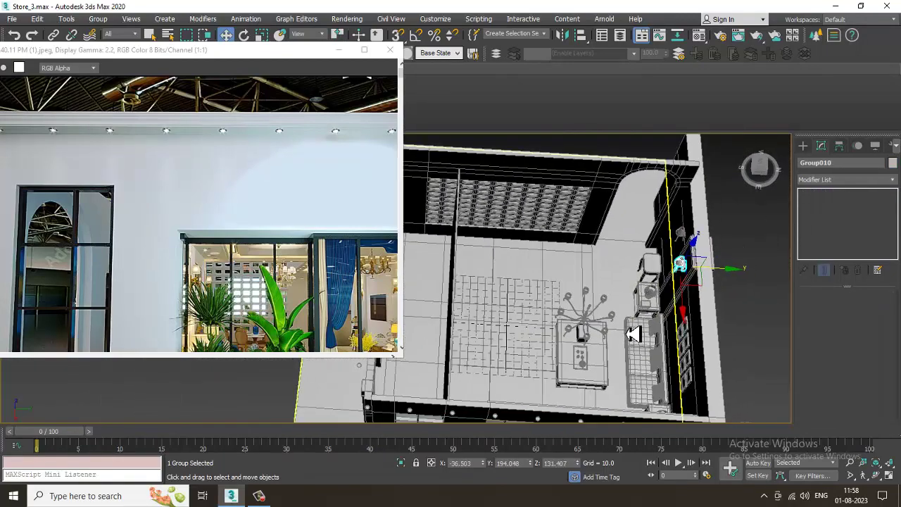
{"action": "left_click", "coordinate": [562, 37]}
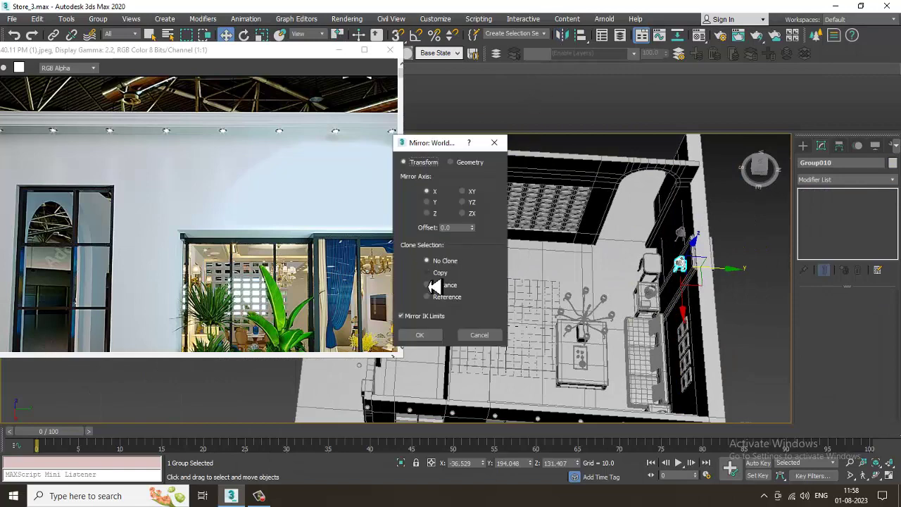
{"action": "left_click", "coordinate": [430, 341]}
Move the mirrored lamp across the room along Y to about -57.44, close to the partition wall
{"action": "scroll", "coordinate": [565, 302], "scroll_direction": "down", "scroll_amount": 4}
{"action": "middle_click_drag", "start_coordinate": [584, 320], "coordinate": [566, 300], "text": "alt"}
{"action": "scroll", "coordinate": [566, 302], "scroll_direction": "up", "scroll_amount": 4}
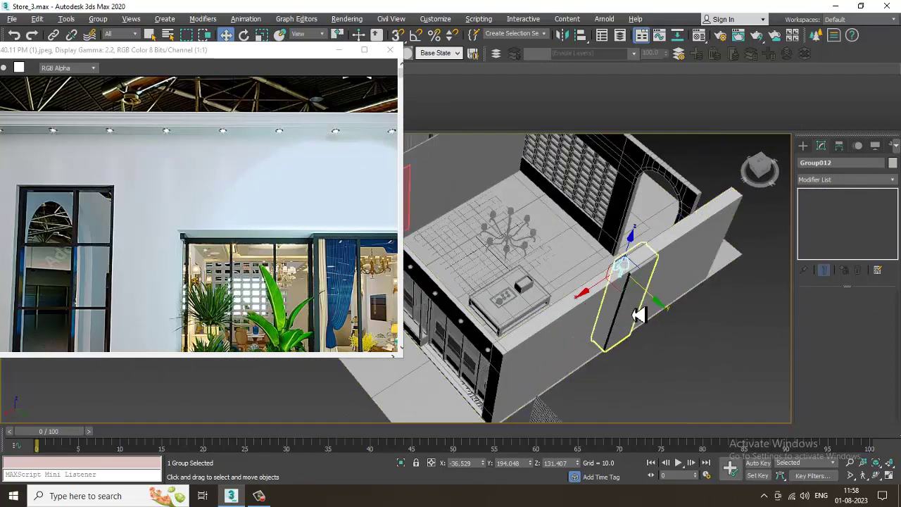
{"action": "left_click_drag", "start_coordinate": [638, 316], "coordinate": [516, 255]}
{"action": "left_click_drag", "start_coordinate": [462, 232], "coordinate": [454, 233]}
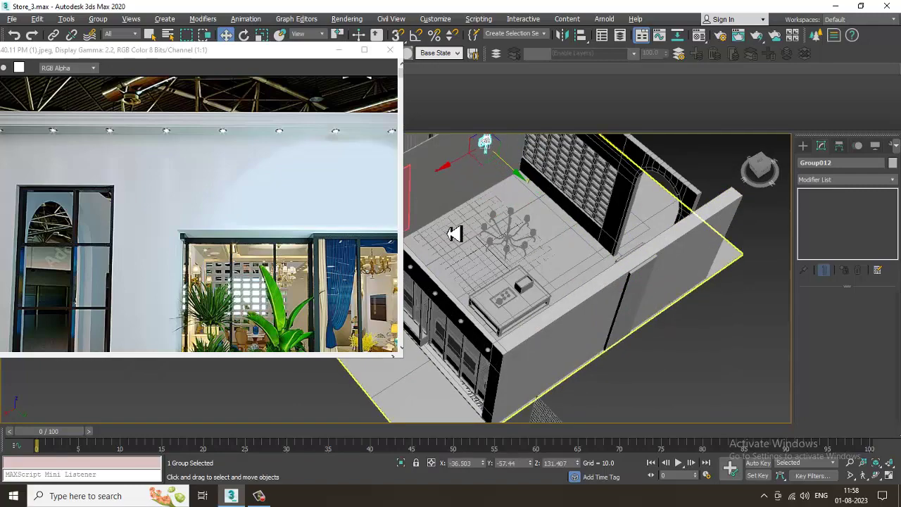
Position the mirrored lamp against the partition beside the red panel, at X 55.106, Y -70.804, Z 132.291
{"action": "middle_click_drag", "start_coordinate": [500, 256], "coordinate": [575, 237]}
{"action": "scroll", "coordinate": [574, 228], "scroll_direction": "up", "scroll_amount": 4}
{"action": "middle_click_drag", "start_coordinate": [572, 201], "coordinate": [577, 282]}
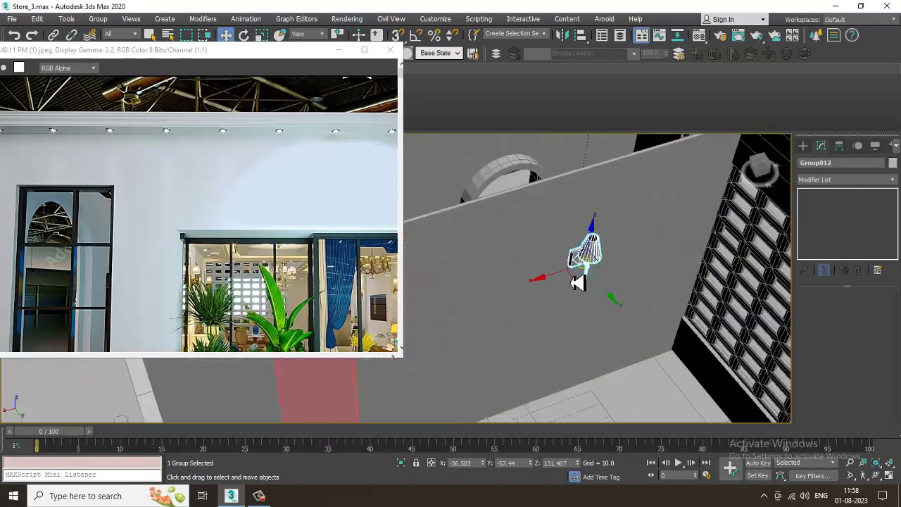
{"action": "left_click_drag", "start_coordinate": [415, 340], "coordinate": [415, 340]}
{"action": "middle_click_drag", "start_coordinate": [414, 340], "coordinate": [424, 306], "text": "alt"}
{"action": "middle_click_drag", "start_coordinate": [425, 306], "coordinate": [547, 265]}
{"action": "scroll", "coordinate": [549, 267], "scroll_direction": "up", "scroll_amount": 4}
{"action": "middle_click_drag", "start_coordinate": [558, 301], "coordinate": [519, 285], "text": "alt"}
{"action": "left_click_drag", "start_coordinate": [518, 294], "coordinate": [535, 345]}
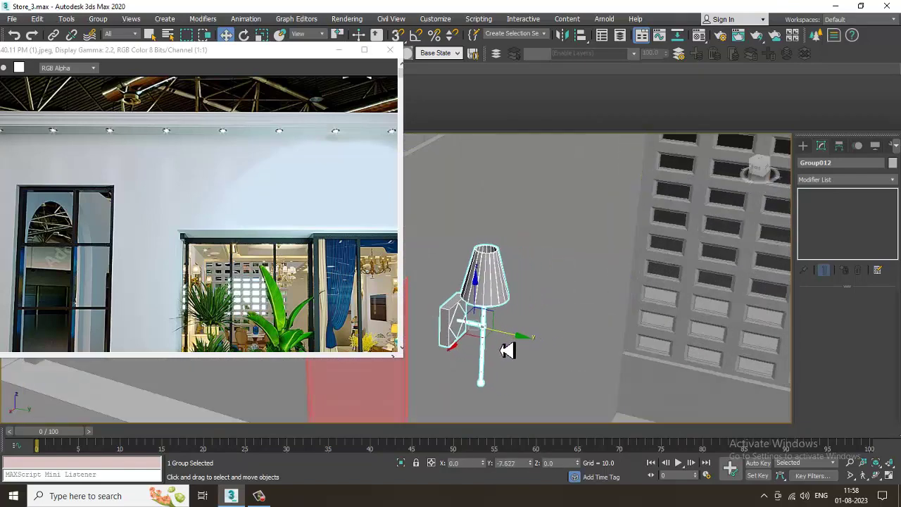
{"action": "left_click_drag", "start_coordinate": [482, 352], "coordinate": [477, 351]}
{"action": "middle_click_drag", "start_coordinate": [484, 350], "coordinate": [465, 328], "text": "alt"}
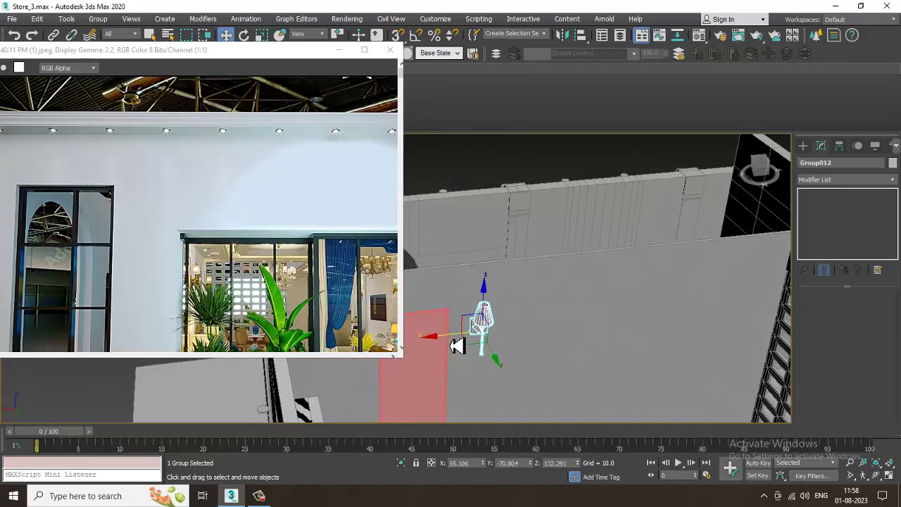
Check the reference photo's interior, and move the perforated wall, its adjoining platform and the lattice screen outward along negative X
{"action": "left_click", "coordinate": [216, 328]}
{"action": "scroll", "coordinate": [215, 321], "scroll_direction": "up", "scroll_amount": 1}
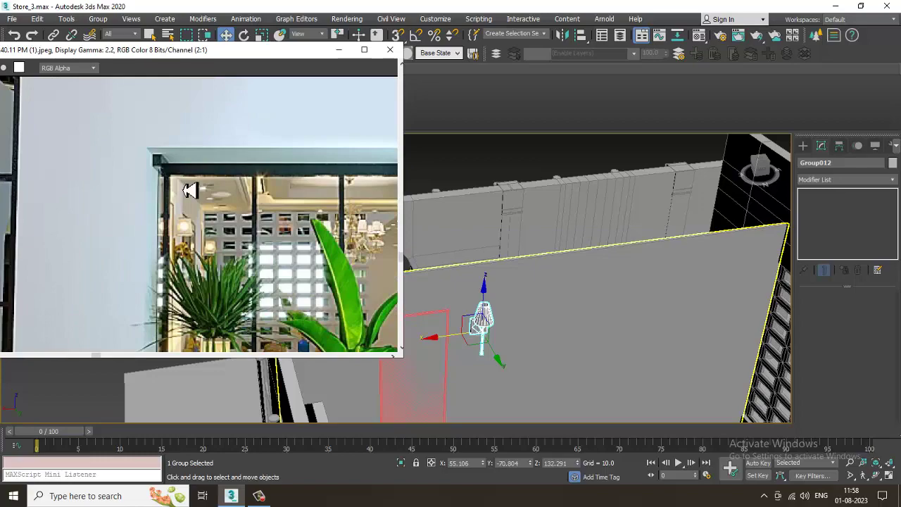
{"action": "middle_click_drag", "start_coordinate": [190, 191], "coordinate": [191, 195]}
{"action": "middle_click_drag", "start_coordinate": [546, 301], "coordinate": [219, 246], "text": "alt"}
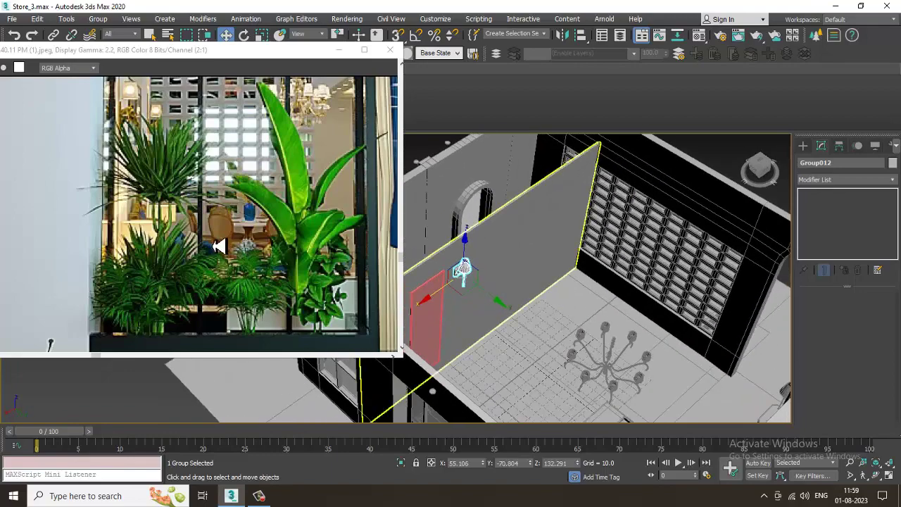
{"action": "middle_click_drag", "start_coordinate": [294, 244], "coordinate": [595, 305], "text": "alt"}
{"action": "left_click", "coordinate": [590, 264]}
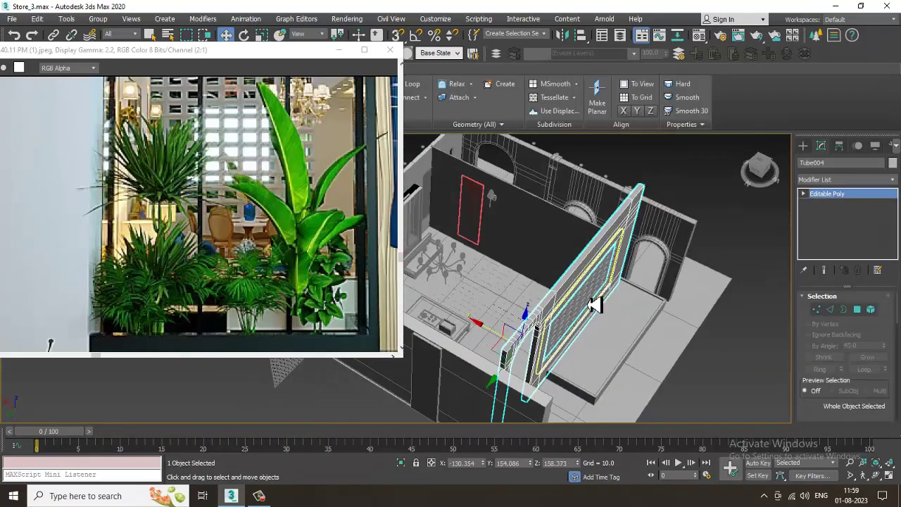
{"action": "left_click", "coordinate": [611, 338], "text": "ctrl"}
{"action": "middle_click_drag", "start_coordinate": [601, 338], "coordinate": [573, 339], "text": "alt"}
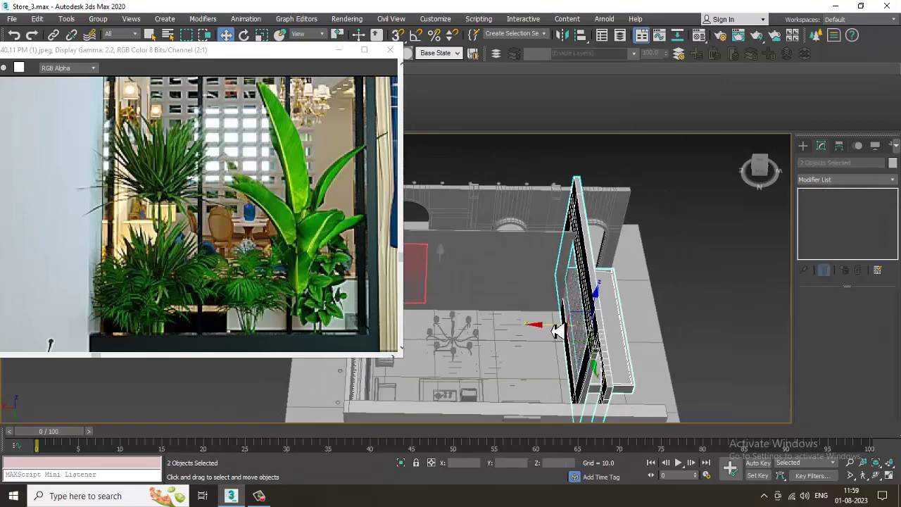
{"action": "left_click_drag", "start_coordinate": [555, 329], "coordinate": [580, 312]}
{"action": "left_click", "coordinate": [579, 330]}
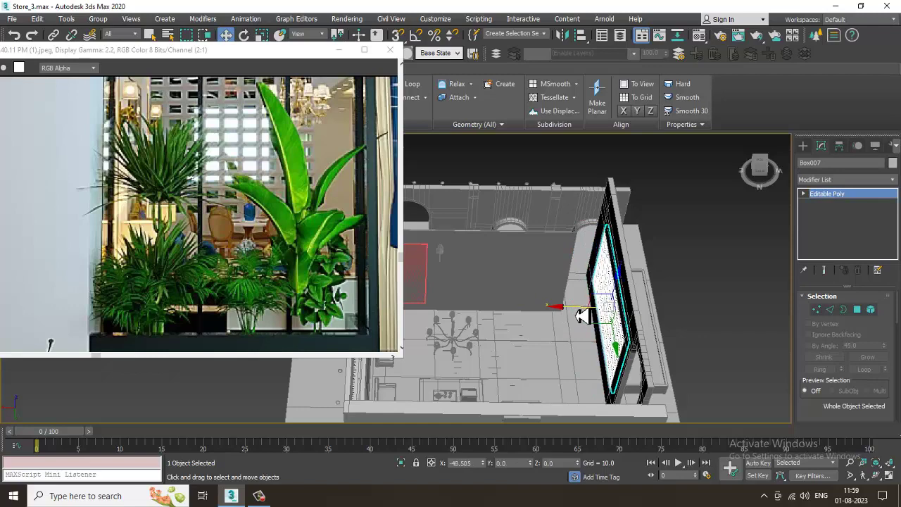
Extend the arched side wall by moving its end-arch vertices to X -204.195, and shift the pilaster between the arches outward along X
{"action": "left_click", "coordinate": [545, 252]}
{"action": "middle_click_drag", "start_coordinate": [545, 252], "coordinate": [526, 294], "text": "alt"}
{"action": "scroll", "coordinate": [513, 258], "scroll_direction": "up", "scroll_amount": 3}
{"action": "key", "text": "1"}
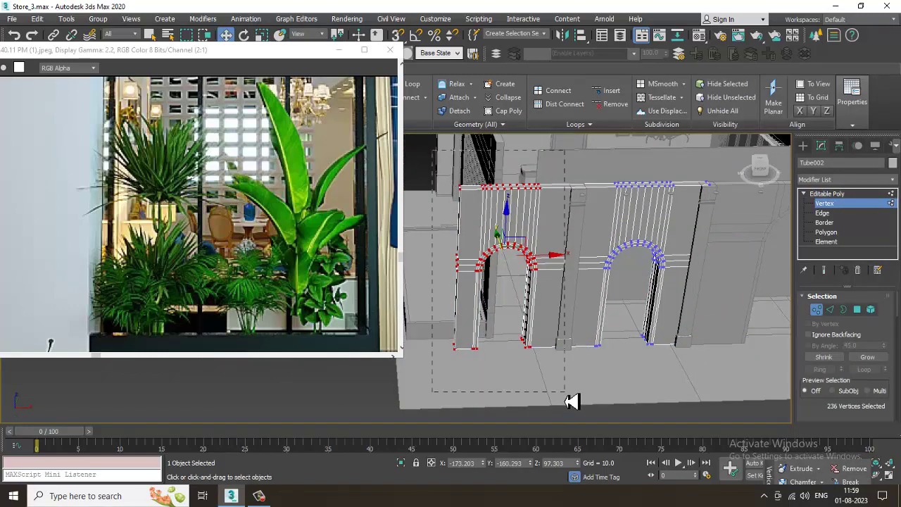
{"action": "left_click_drag", "start_coordinate": [558, 264], "coordinate": [525, 270]}
{"action": "middle_click_drag", "start_coordinate": [526, 270], "coordinate": [634, 273], "text": "alt"}
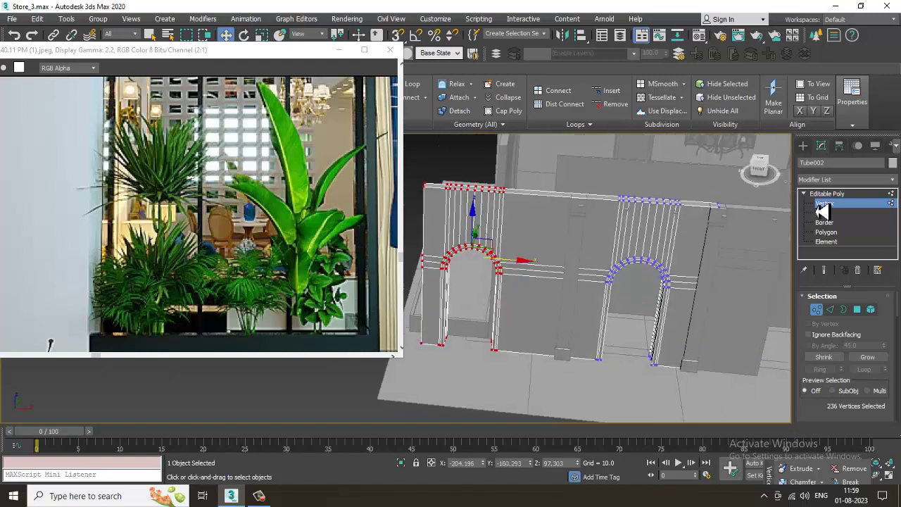
{"action": "left_click", "coordinate": [862, 202]}
{"action": "left_click", "coordinate": [581, 232]}
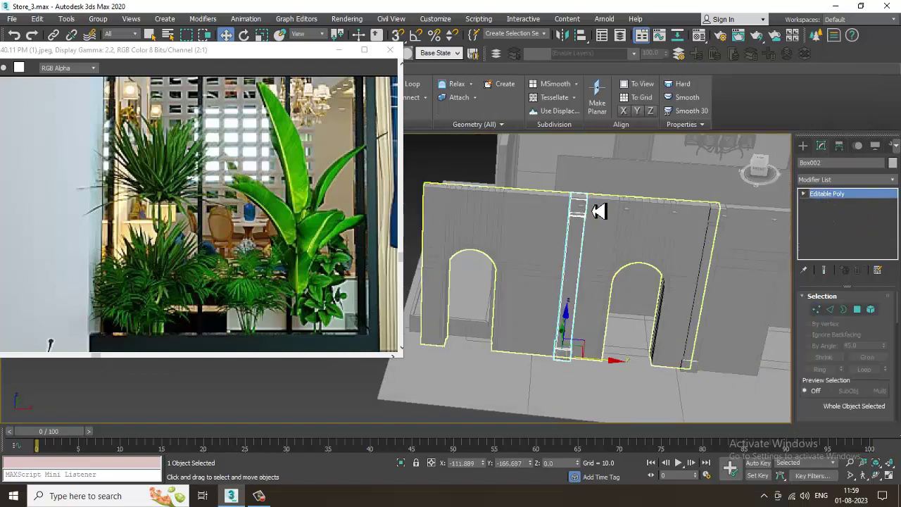
{"action": "left_click_drag", "start_coordinate": [604, 364], "coordinate": [589, 365]}
Lengthen the partition wall by moving its four end vertices to X -178.526 to meet the perforated wall, and return to object level
{"action": "middle_click_drag", "start_coordinate": [632, 204], "coordinate": [574, 268]}
{"action": "left_click", "coordinate": [581, 225]}
{"action": "key", "text": "1"}
{"action": "left_click", "coordinate": [506, 214]}
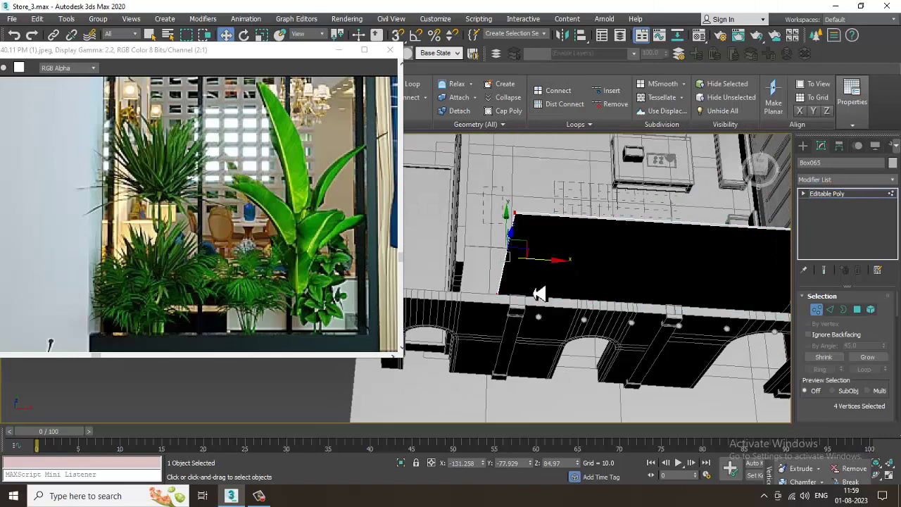
{"action": "key", "text": "F3"}
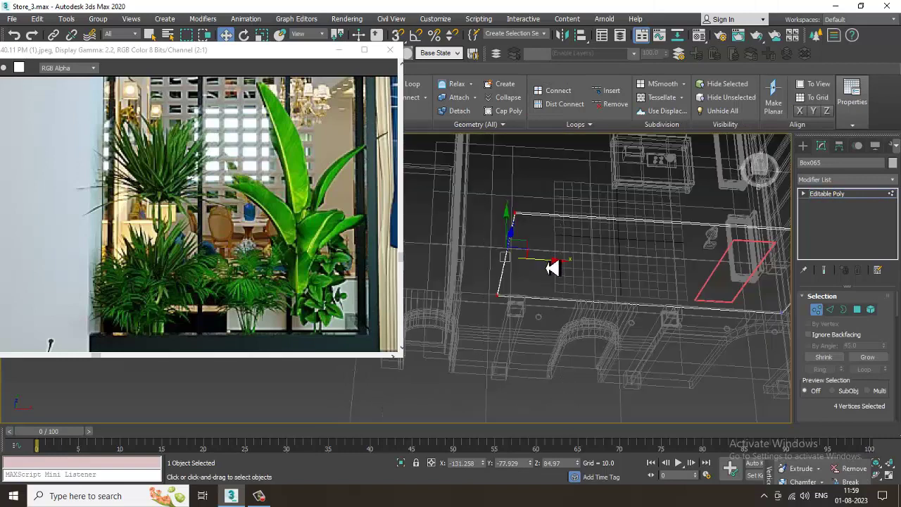
{"action": "key", "text": "F3"}
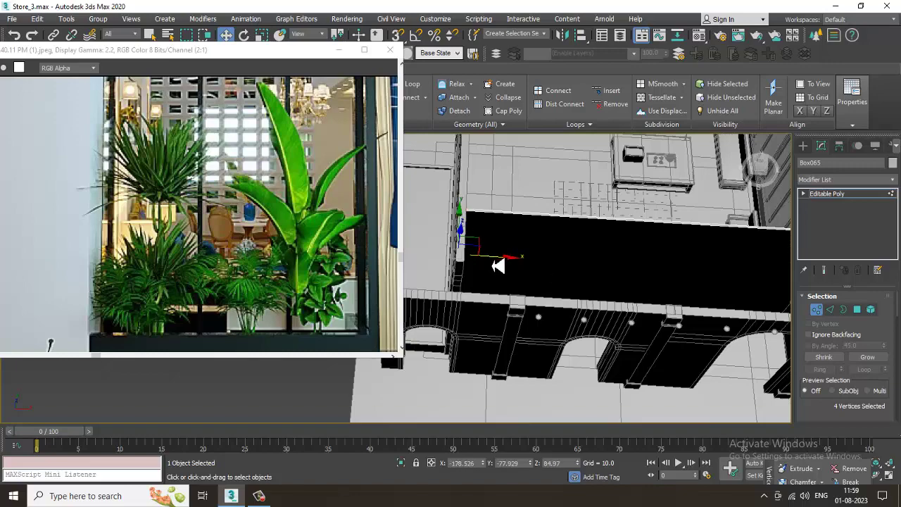
{"action": "scroll", "coordinate": [497, 266], "scroll_direction": "down", "scroll_amount": 5}
{"action": "middle_click_drag", "start_coordinate": [497, 266], "coordinate": [727, 229], "text": "alt"}
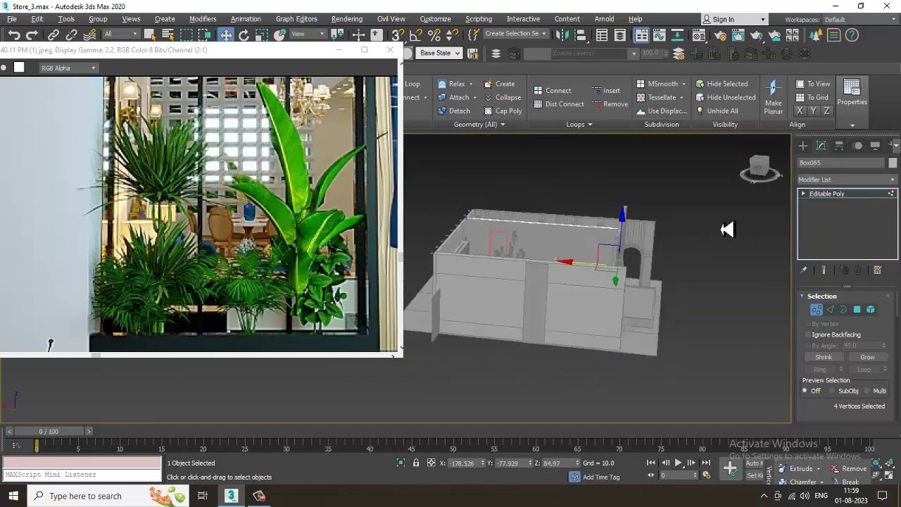
{"action": "scroll", "coordinate": [607, 305], "scroll_direction": "up", "scroll_amount": 5}
{"action": "middle_click_drag", "start_coordinate": [608, 305], "coordinate": [789, 212], "text": "alt"}
{"action": "left_click", "coordinate": [857, 195]}
Select the red panel and the wall lamp beside it, and examine the room and storefront from several angles against the reference photo
{"action": "middle_click_drag", "start_coordinate": [613, 239], "coordinate": [677, 283]}
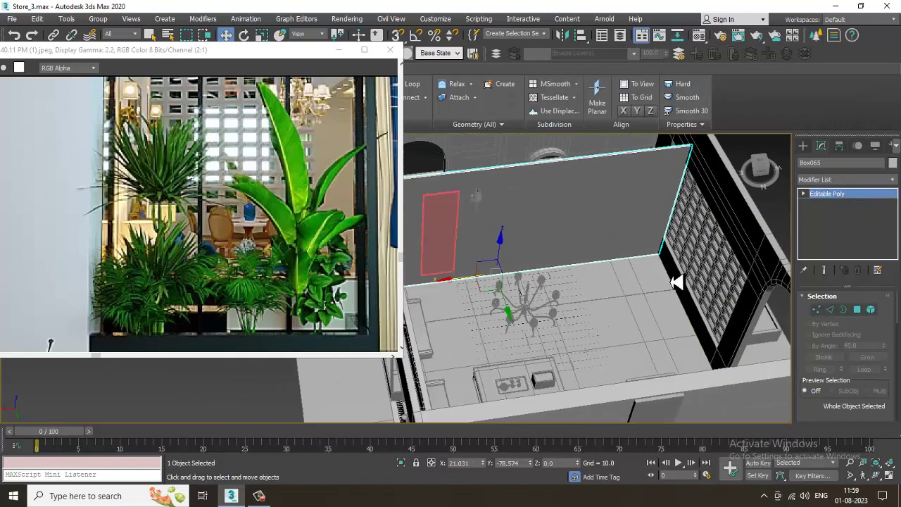
{"action": "scroll", "coordinate": [643, 283], "scroll_direction": "up", "scroll_amount": 3}
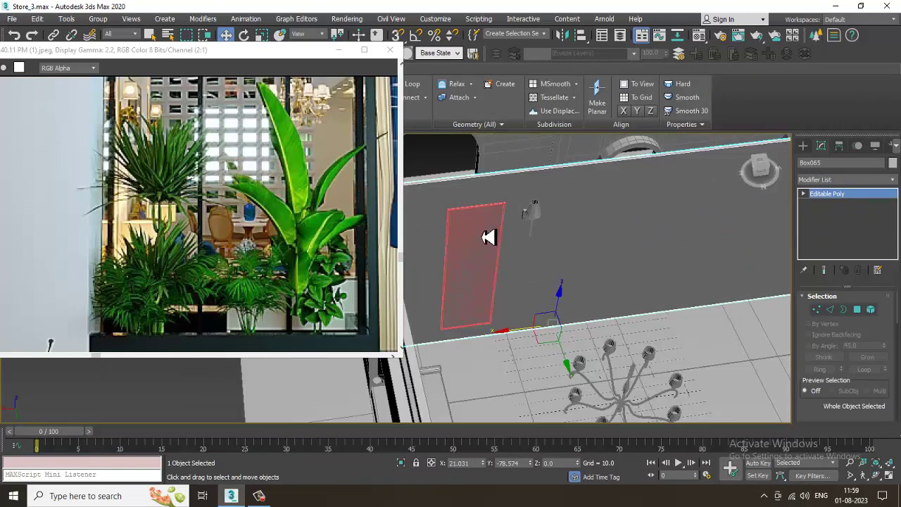
{"action": "left_click", "coordinate": [534, 214], "text": "ctrl"}
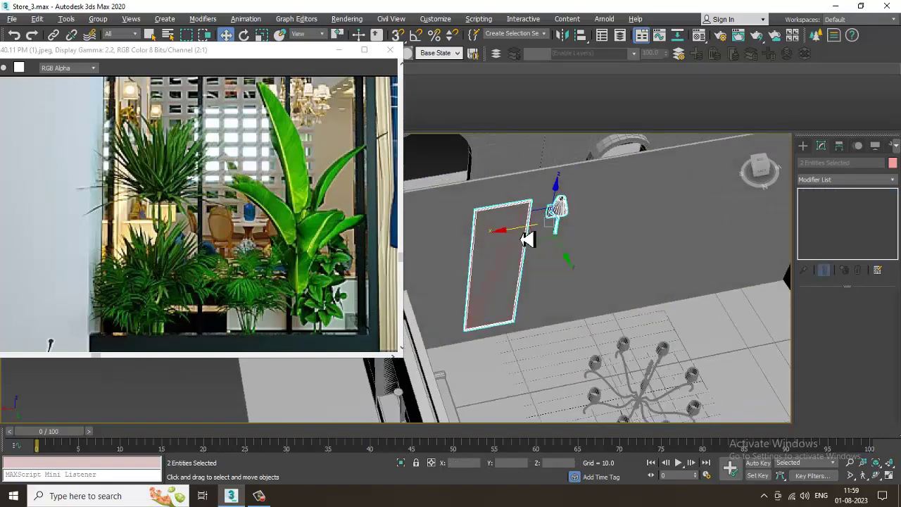
{"action": "scroll", "coordinate": [141, 143], "scroll_direction": "down", "scroll_amount": 1}
{"action": "scroll", "coordinate": [145, 144], "scroll_direction": "up", "scroll_amount": 1}
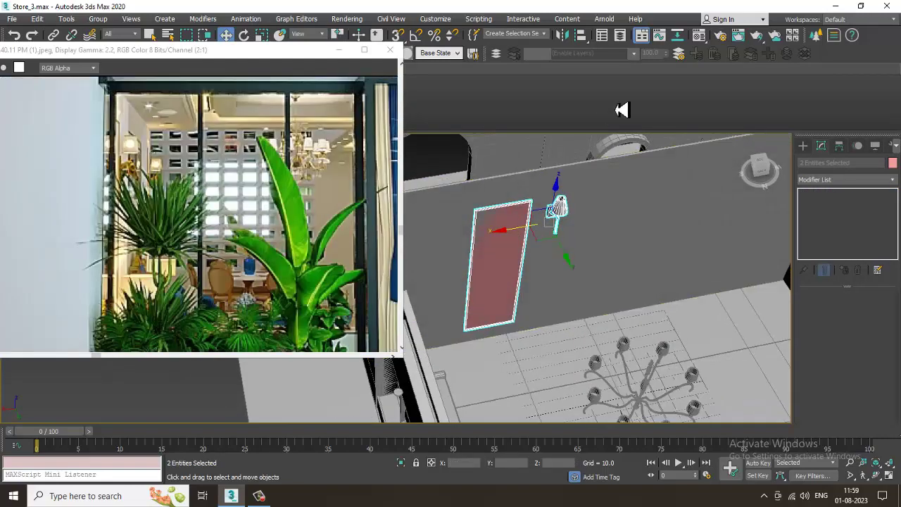
{"action": "scroll", "coordinate": [625, 223], "scroll_direction": "down", "scroll_amount": 2}
{"action": "middle_click_drag", "start_coordinate": [625, 223], "coordinate": [768, 229], "text": "alt"}
{"action": "scroll", "coordinate": [767, 228], "scroll_direction": "down", "scroll_amount": 3}
{"action": "middle_click_drag", "start_coordinate": [767, 229], "coordinate": [609, 277]}
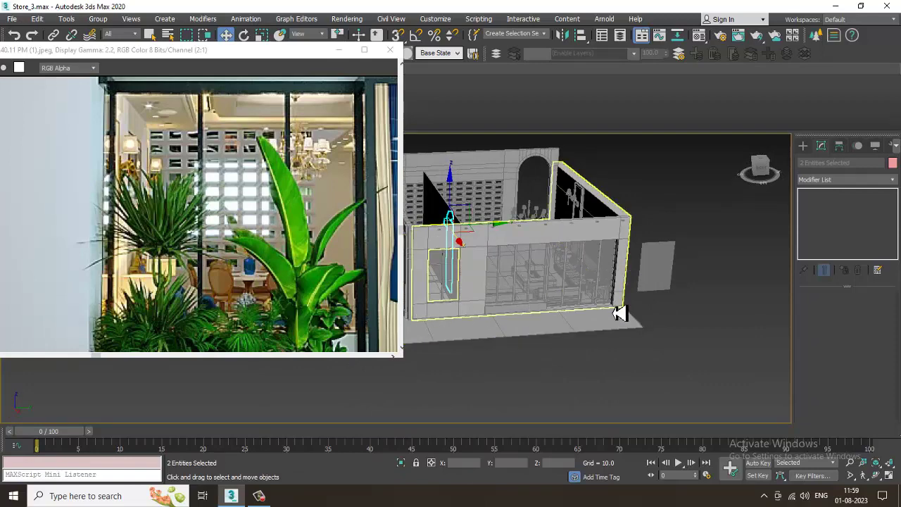
{"action": "middle_click_drag", "start_coordinate": [620, 313], "coordinate": [634, 267], "text": "alt"}
Create a cylinder with a radius of about 21.4 and a height of about 2.4 on the floor near the perforated wall
{"action": "left_click", "coordinate": [803, 147]}
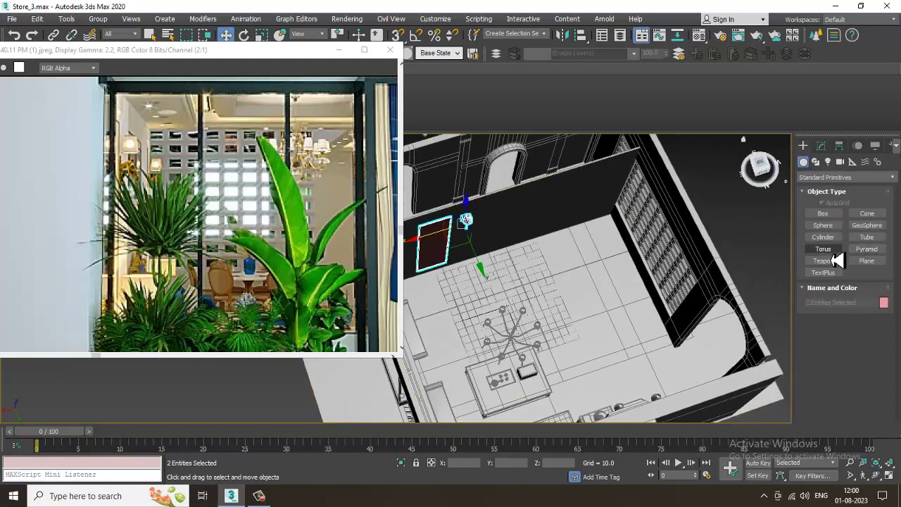
{"action": "left_click", "coordinate": [826, 241]}
{"action": "scroll", "coordinate": [525, 309], "scroll_direction": "up", "scroll_amount": 3}
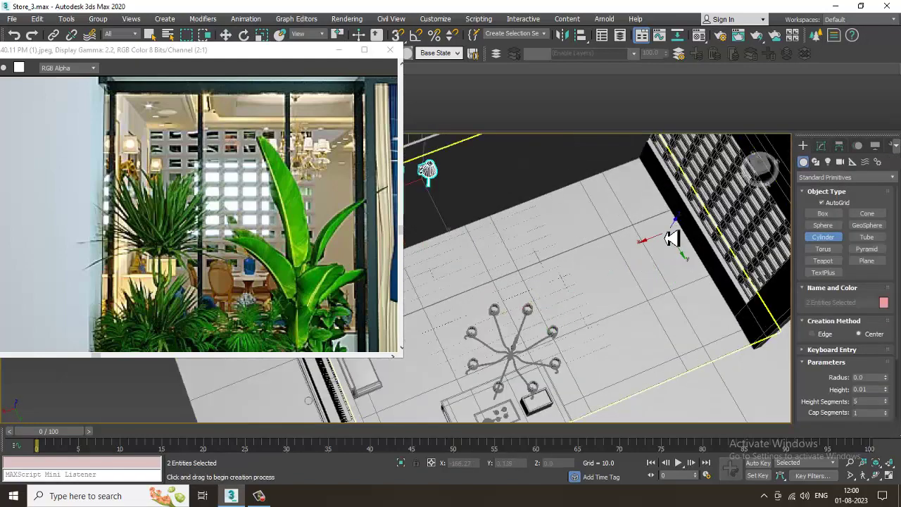
{"action": "left_click_drag", "start_coordinate": [635, 239], "coordinate": [637, 245]}
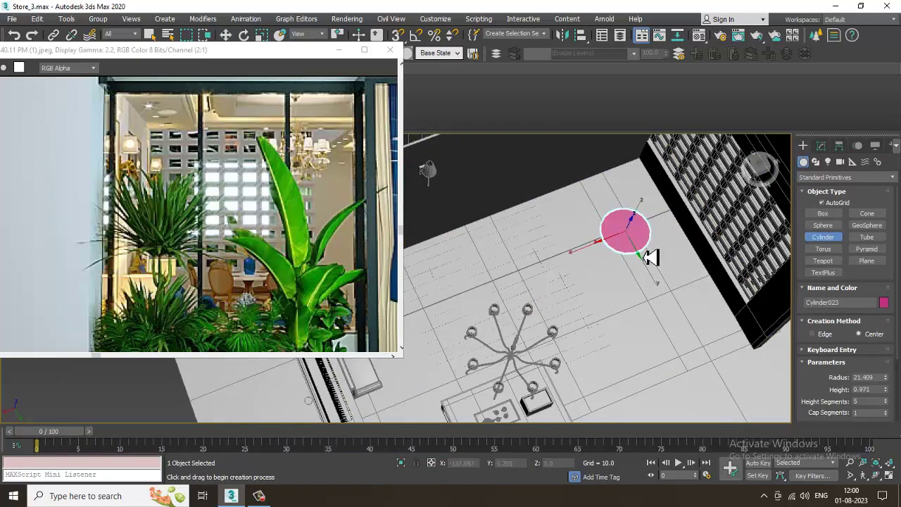
{"action": "left_click", "coordinate": [643, 255]}
Raise the cylinder above the floor to table height, at Z 31.472
{"action": "key", "text": "w"}
{"action": "middle_click_drag", "start_coordinate": [643, 255], "coordinate": [635, 211], "text": "alt"}
{"action": "scroll", "coordinate": [629, 223], "scroll_direction": "up", "scroll_amount": 3}
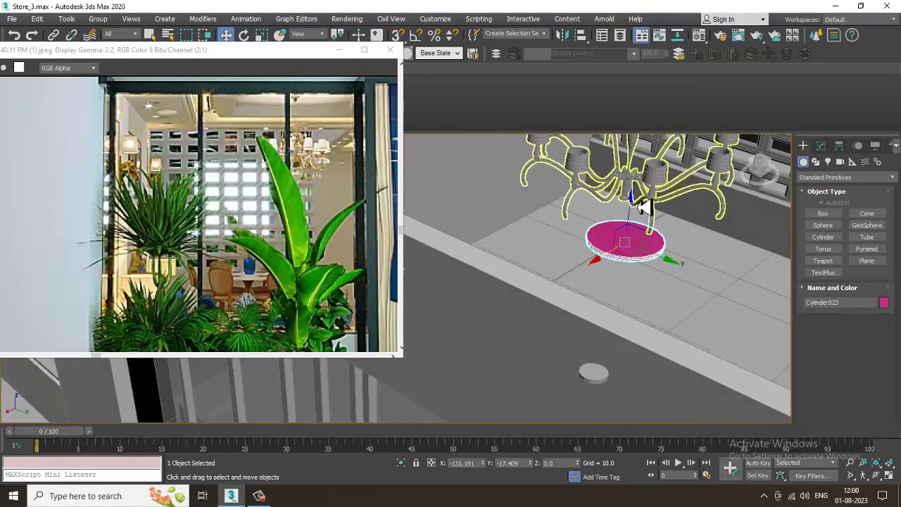
{"action": "left_click_drag", "start_coordinate": [636, 212], "coordinate": [649, 141]}
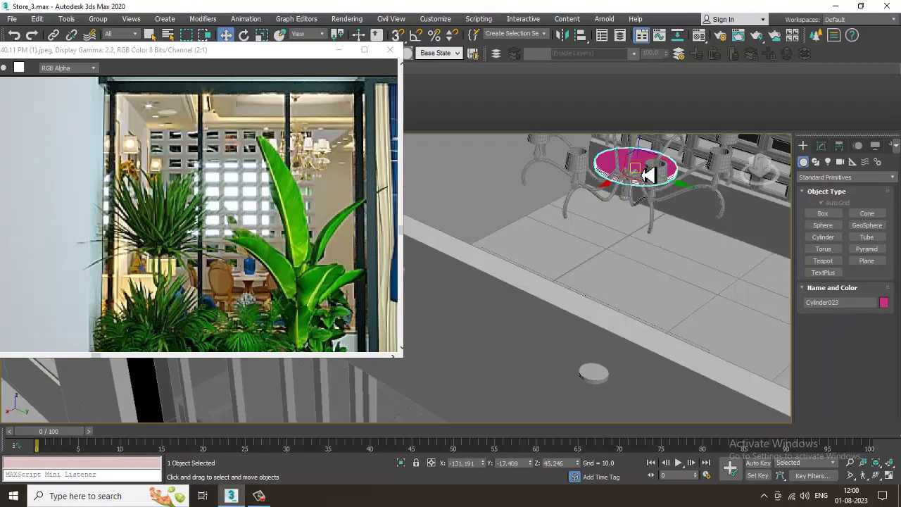
{"action": "key", "text": "z"}
{"action": "scroll", "coordinate": [653, 199], "scroll_direction": "down", "scroll_amount": 5}
{"action": "middle_click_drag", "start_coordinate": [653, 199], "coordinate": [609, 178], "text": "alt"}
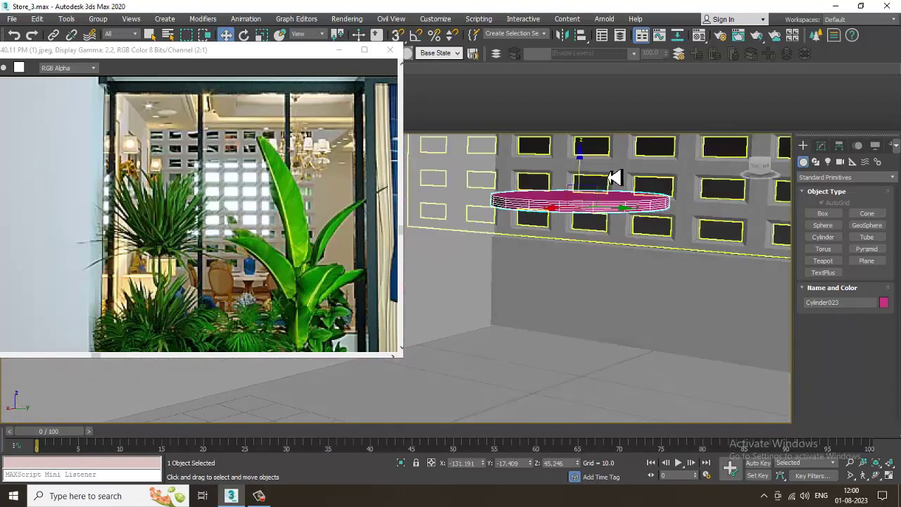
{"action": "left_click_drag", "start_coordinate": [584, 177], "coordinate": [643, 258]}
{"action": "middle_click_drag", "start_coordinate": [644, 258], "coordinate": [633, 299], "text": "alt"}
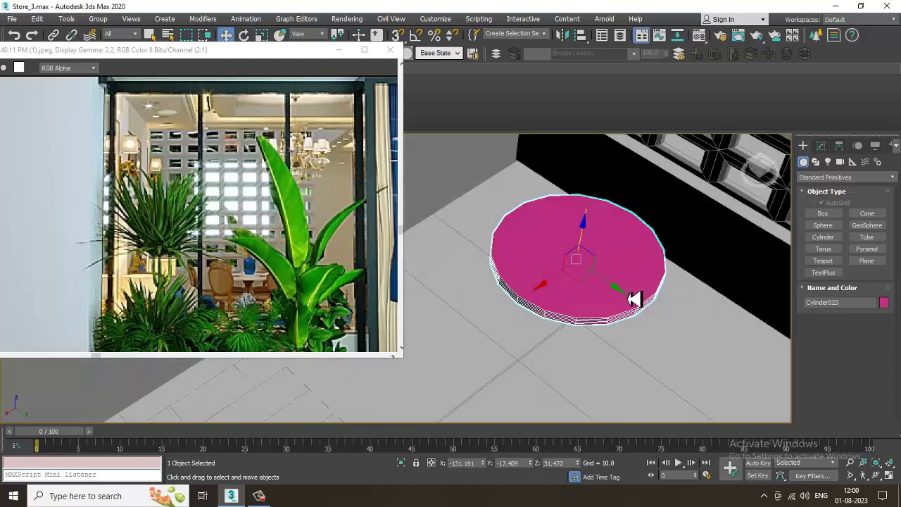
Set the cylinder to 25 sides and 2 height segments, and reduce its height to 1.457
{"action": "scroll", "coordinate": [637, 289], "scroll_direction": "up", "scroll_amount": 5}
{"action": "left_click", "coordinate": [822, 146]}
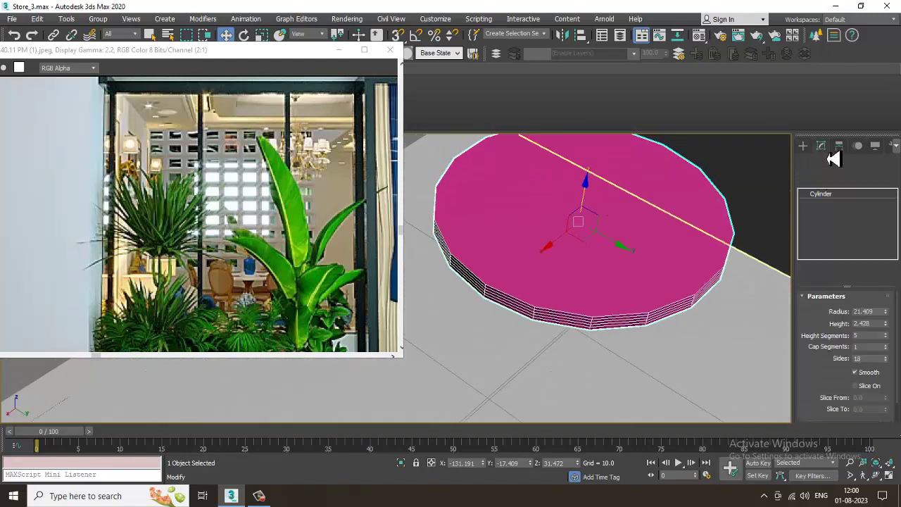
{"action": "left_click", "coordinate": [886, 357]}
{"action": "left_click", "coordinate": [886, 357]}
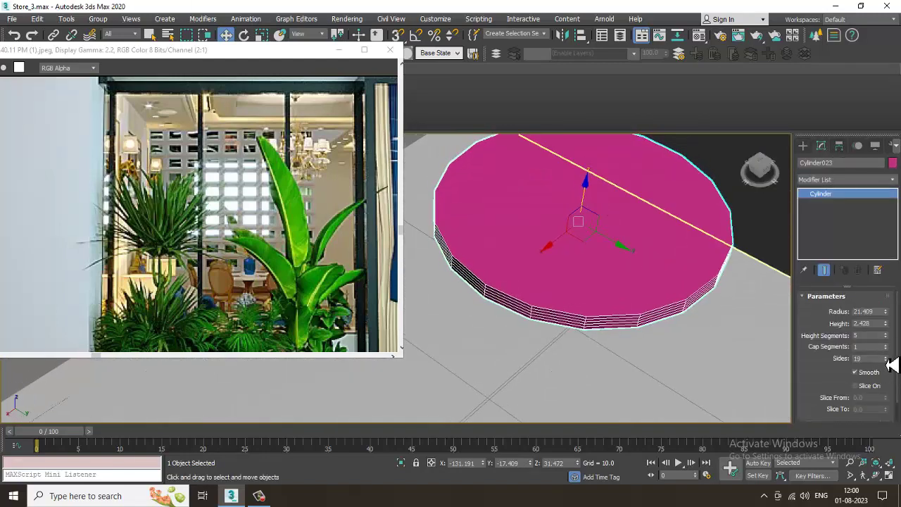
{"action": "left_click", "coordinate": [886, 357]}
{"action": "left_click", "coordinate": [886, 357]}
{"action": "left_click", "coordinate": [886, 357]}
{"action": "left_click", "coordinate": [887, 357]}
{"action": "left_click", "coordinate": [886, 357]}
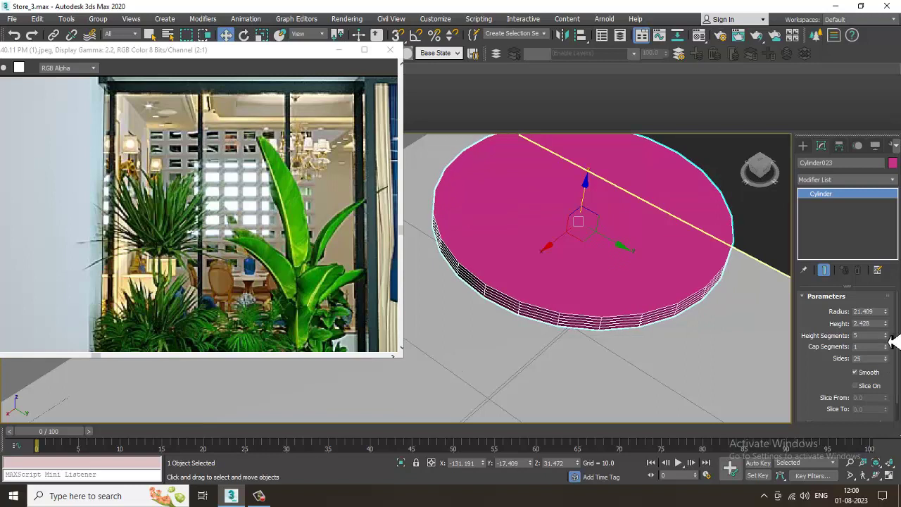
{"action": "left_click_drag", "start_coordinate": [887, 337], "coordinate": [7, 268]}
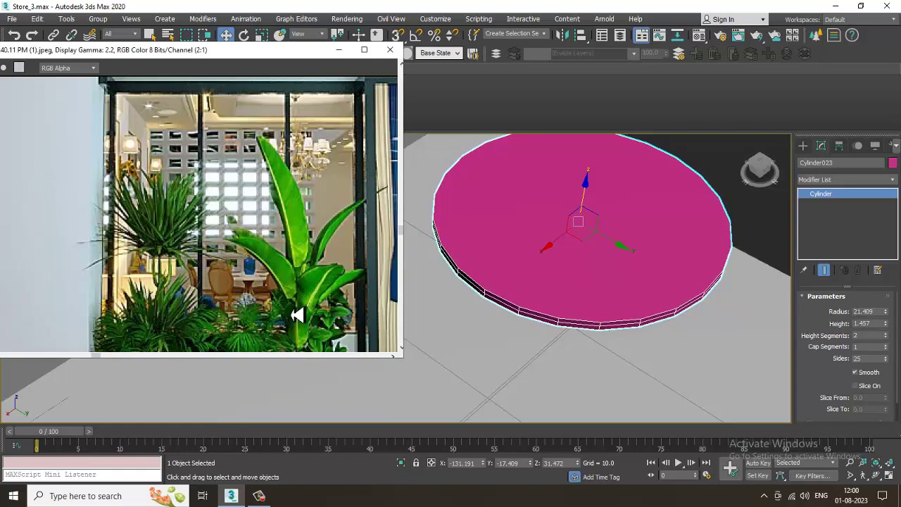
Convert the cylinder to Editable Poly and scale its top polygon to 94% to bevel the tabletop's rim
{"action": "right_click", "coordinate": [499, 224]}
{"action": "mouse_move", "coordinate": [585, 344]}
{"action": "left_click", "coordinate": [674, 344]}
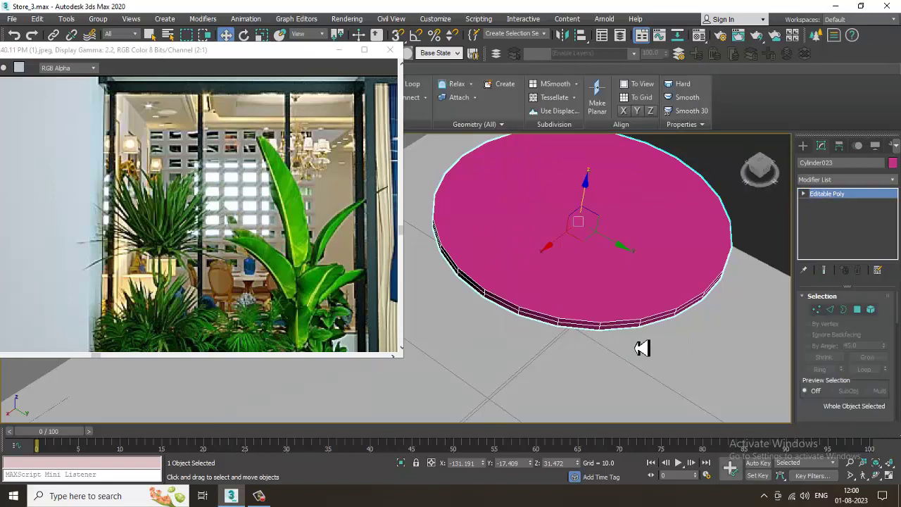
{"action": "key", "text": "4"}
{"action": "left_click", "coordinate": [622, 281]}
{"action": "key", "text": "r"}
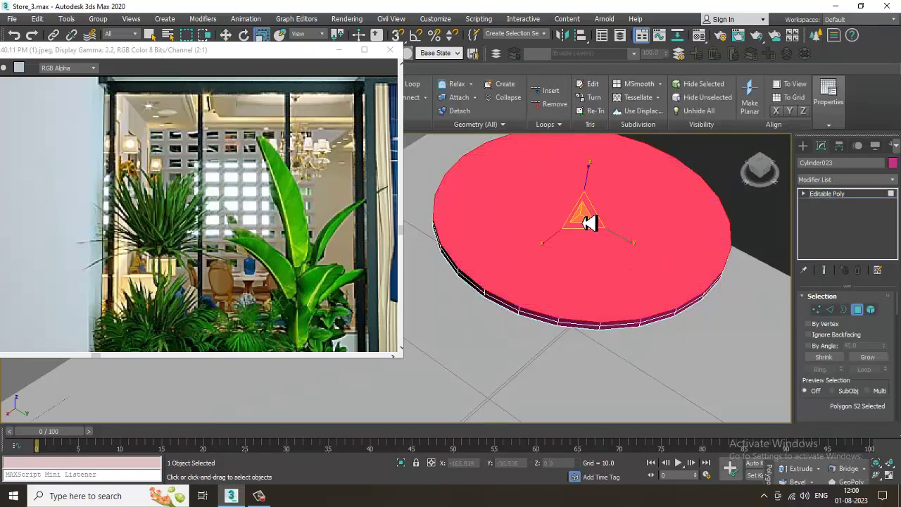
{"action": "left_click_drag", "start_coordinate": [590, 223], "coordinate": [590, 226]}
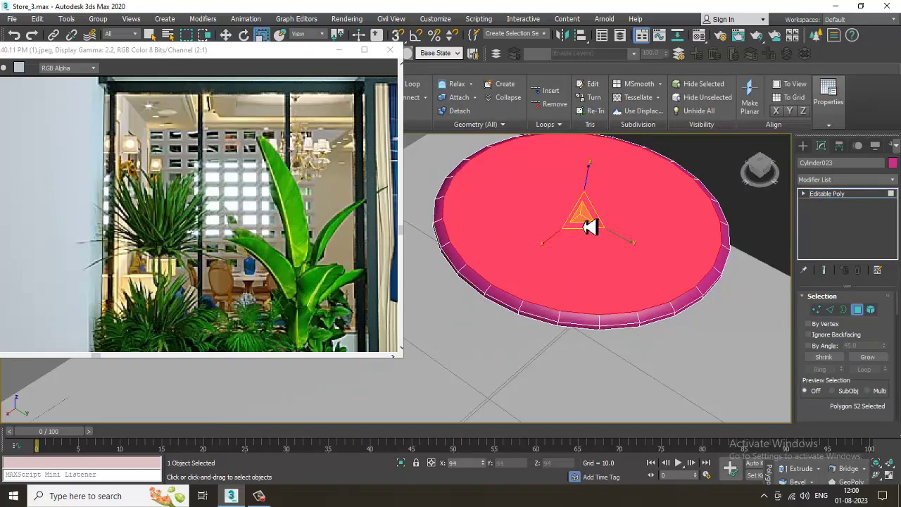
{"action": "middle_click_drag", "start_coordinate": [593, 261], "coordinate": [601, 219], "text": "alt"}
Check the table in the reference photo, and isolate the round tabletop in the Front view with free space below it
{"action": "scroll", "coordinate": [257, 286], "scroll_direction": "up", "scroll_amount": 1}
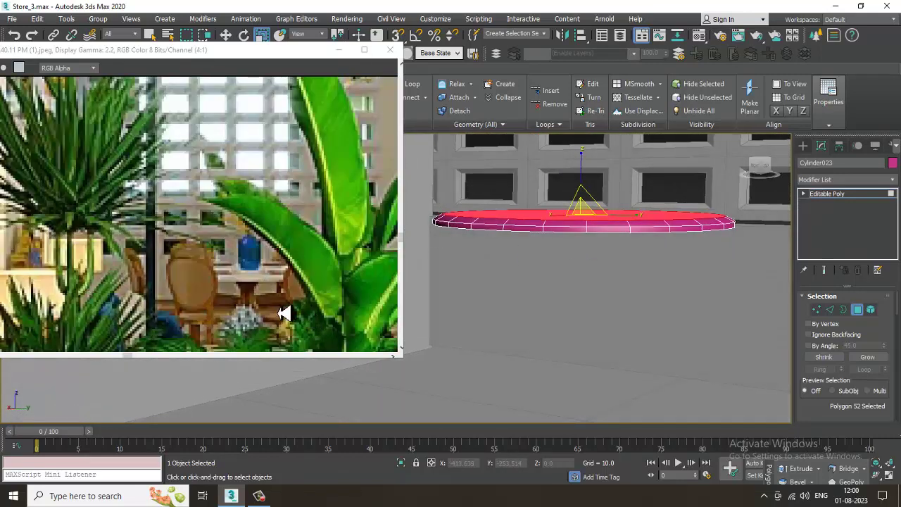
{"action": "scroll", "coordinate": [282, 313], "scroll_direction": "down", "scroll_amount": 2}
{"action": "key", "text": "alt+w"}
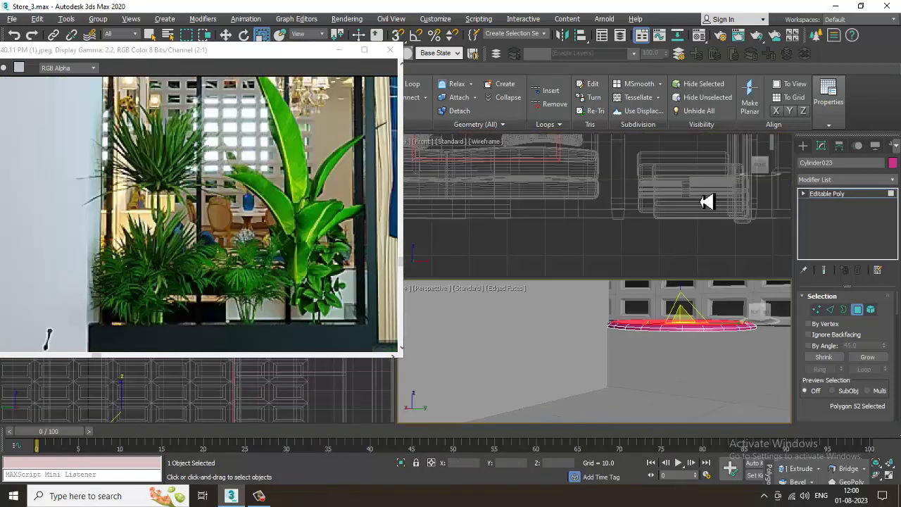
{"action": "scroll", "coordinate": [707, 202], "scroll_direction": "up", "scroll_amount": 6}
{"action": "key", "text": "alt+w"}
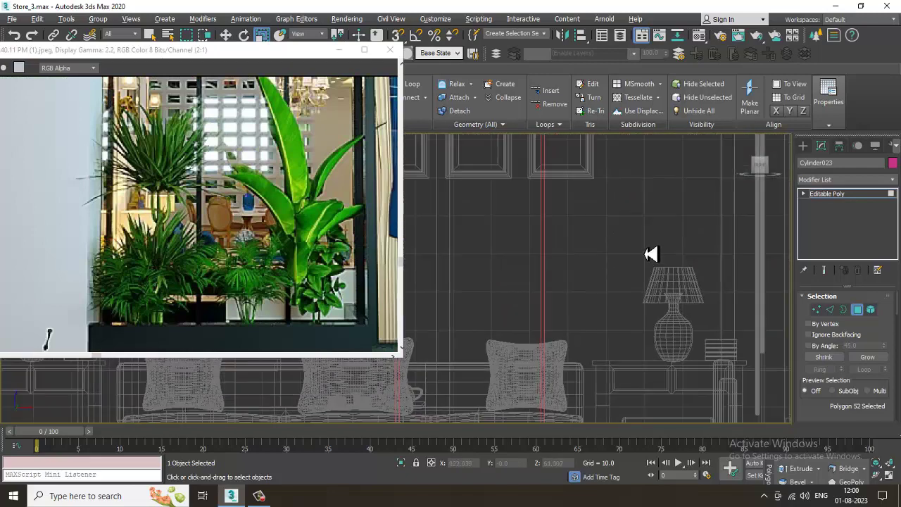
{"action": "scroll", "coordinate": [651, 254], "scroll_direction": "down", "scroll_amount": 5}
{"action": "key", "text": "alt+q"}
{"action": "middle_click_drag", "start_coordinate": [574, 273], "coordinate": [674, 235]}
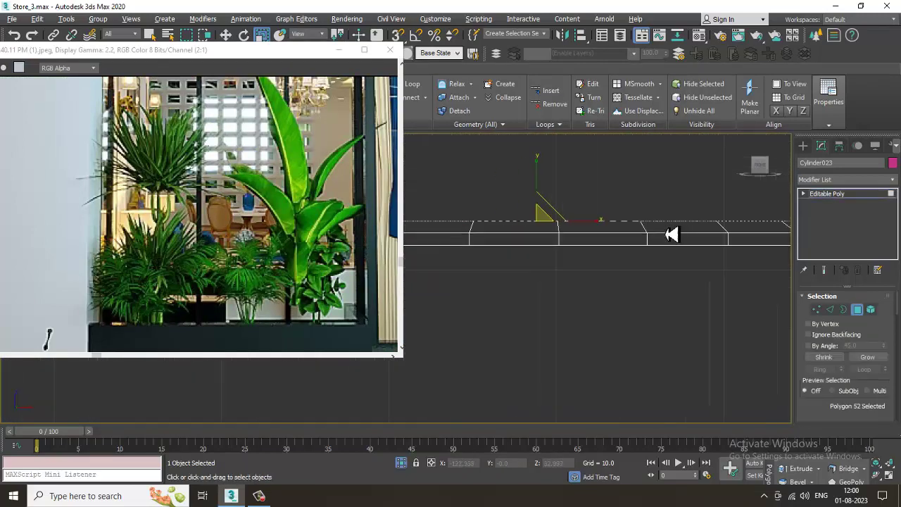
{"action": "scroll", "coordinate": [629, 258], "scroll_direction": "down", "scroll_amount": 6}
{"action": "middle_click_drag", "start_coordinate": [629, 261], "coordinate": [631, 187]}
{"action": "key", "text": "w"}
Draw an S-curved Line profile for the table's pedestal, running from the tabletop's underside down to the floor line
{"action": "left_click", "coordinate": [804, 147]}
{"action": "left_click", "coordinate": [803, 147]}
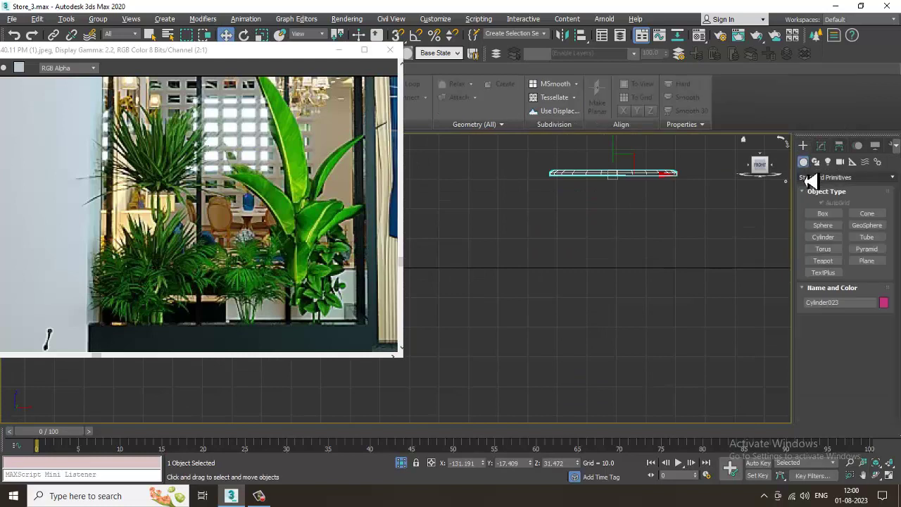
{"action": "left_click", "coordinate": [815, 161]}
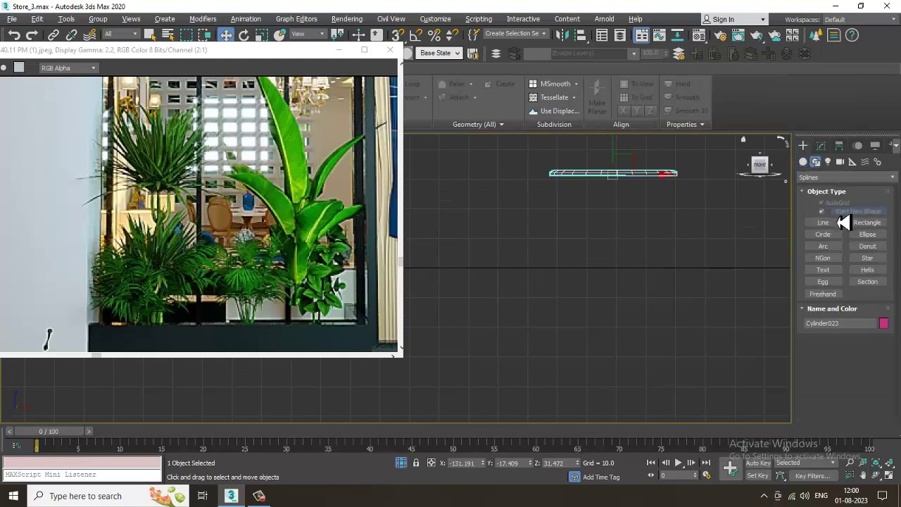
{"action": "scroll", "coordinate": [612, 191], "scroll_direction": "up", "scroll_amount": 2}
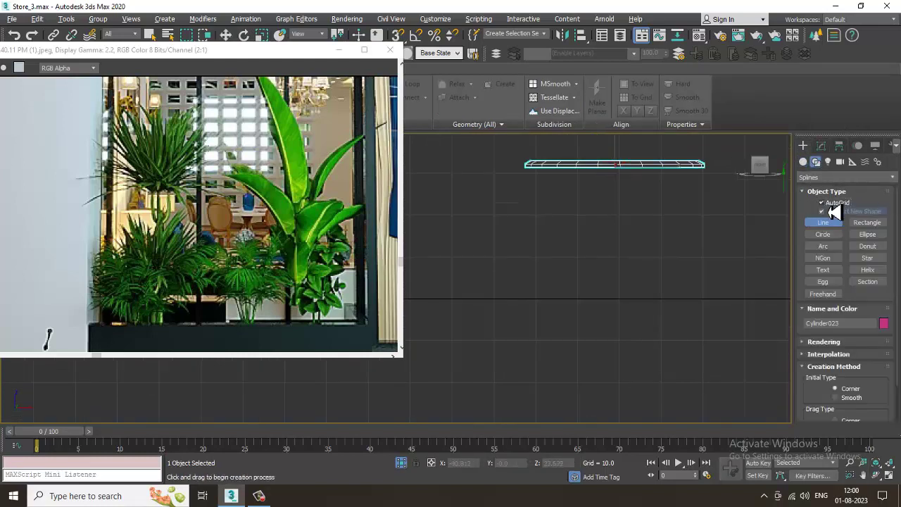
{"action": "left_click", "coordinate": [595, 166]}
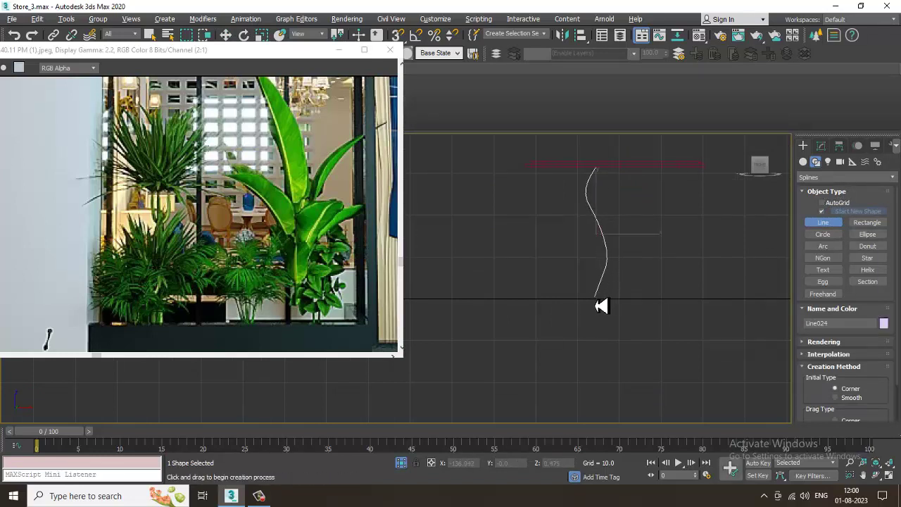
{"action": "key", "text": "w"}
Apply a 360-degree Lathe modifier to the pedestal profile and align its axis to Max
{"action": "left_click", "coordinate": [830, 155]}
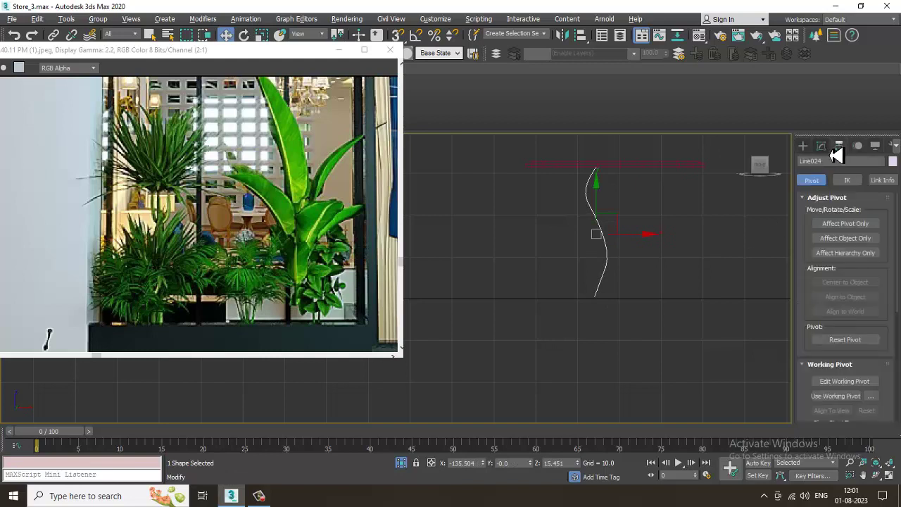
{"action": "left_click", "coordinate": [843, 181]}
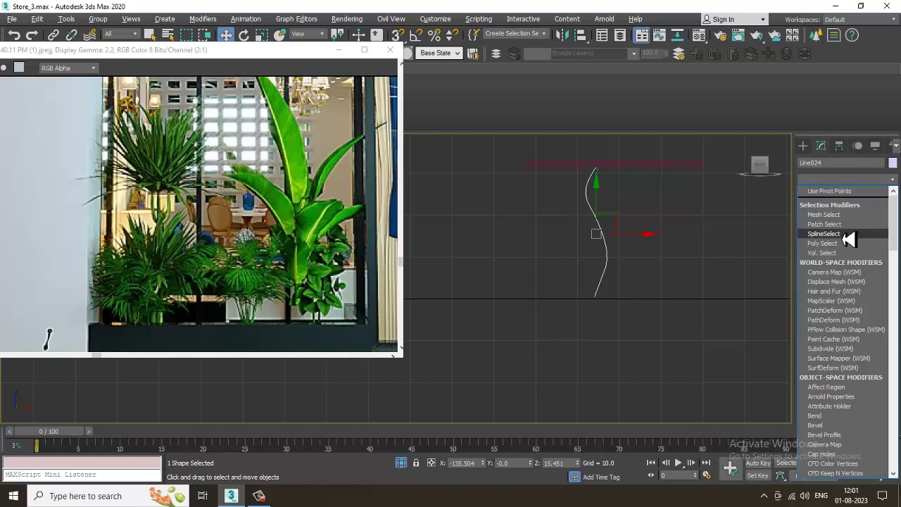
{"action": "scroll", "coordinate": [853, 317], "scroll_direction": "down", "scroll_amount": 15}
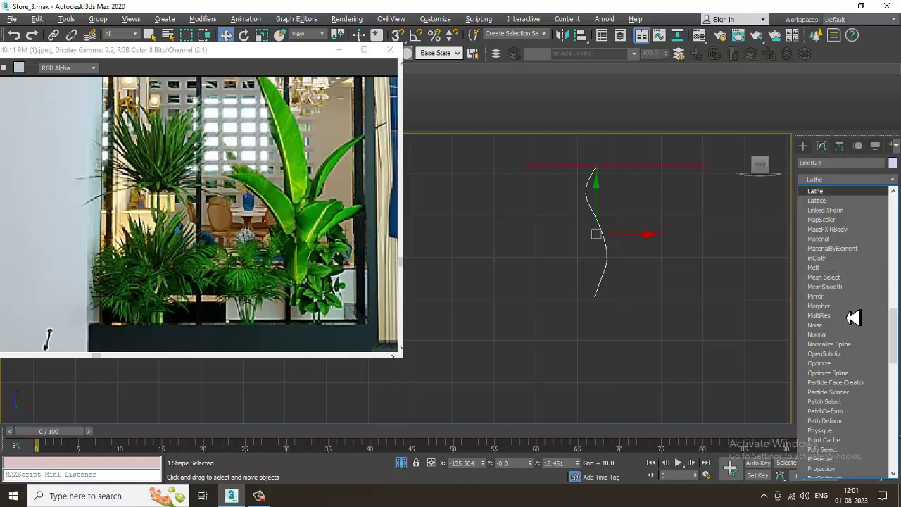
{"action": "key", "text": "Return"}
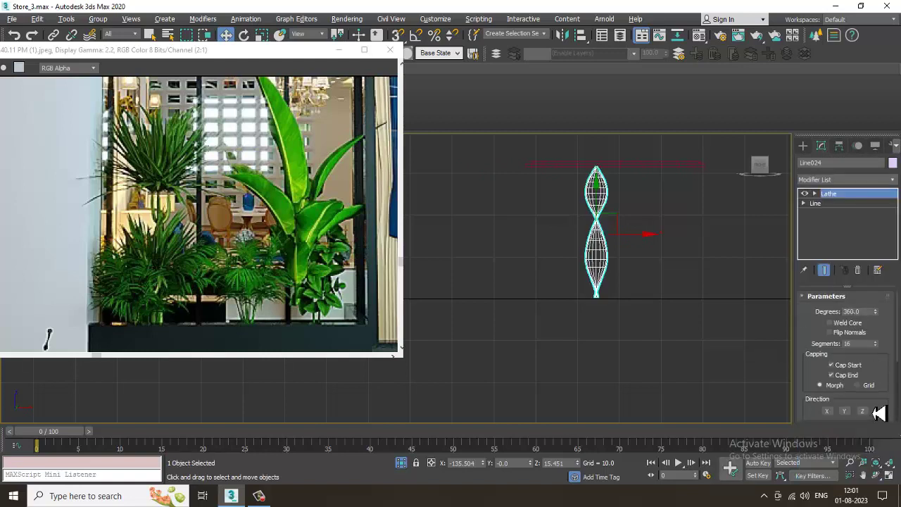
{"action": "scroll", "coordinate": [885, 398], "scroll_direction": "down", "scroll_amount": 5}
{"action": "left_click", "coordinate": [871, 316]}
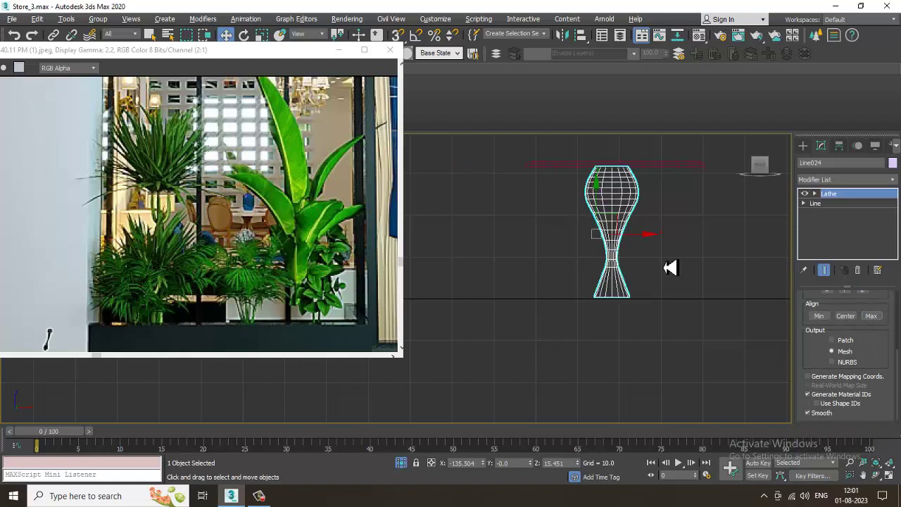
Examine the lathed pedestal and the round tabletop together in the Perspective and Front views
{"action": "left_click", "coordinate": [259, 496]}
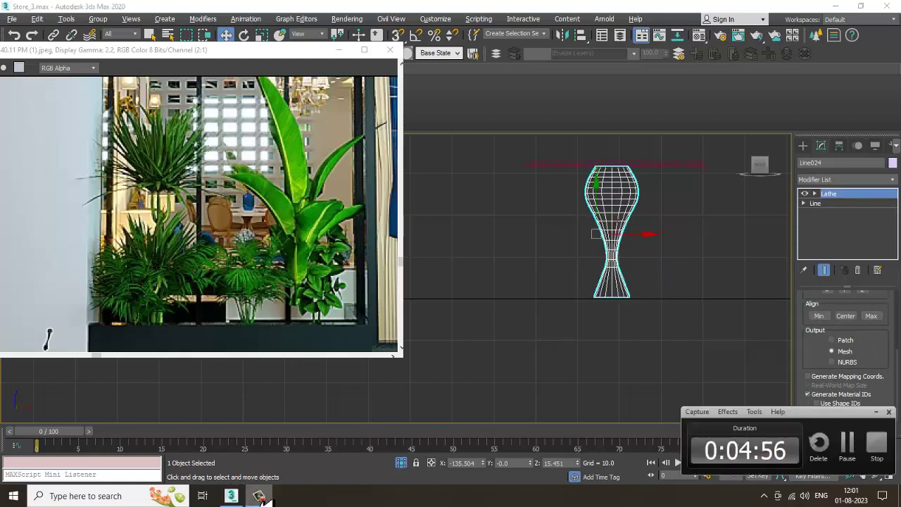
{"action": "left_click", "coordinate": [261, 496]}
{"action": "key", "text": "alt+w"}
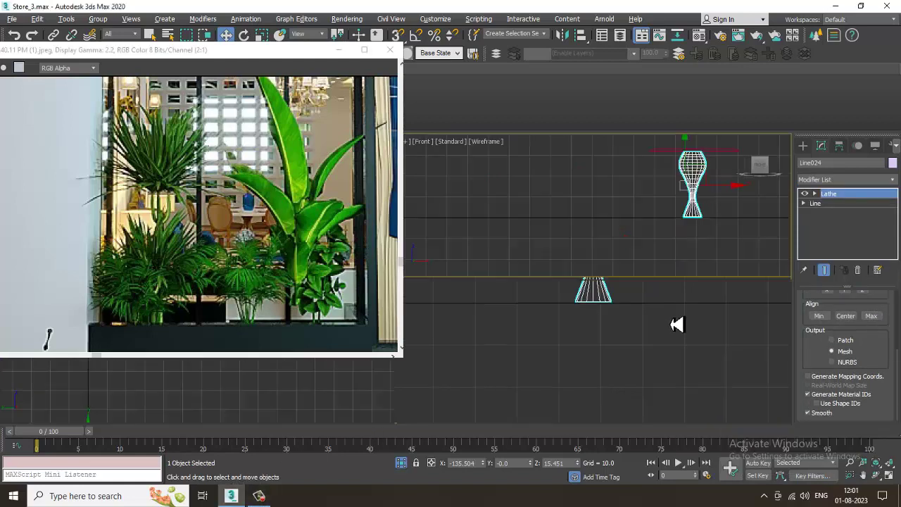
{"action": "middle_click", "coordinate": [671, 324]}
{"action": "key", "text": "alt+w"}
{"action": "middle_click_drag", "start_coordinate": [670, 324], "coordinate": [693, 346], "text": "alt"}
{"action": "key", "text": "alt+w"}
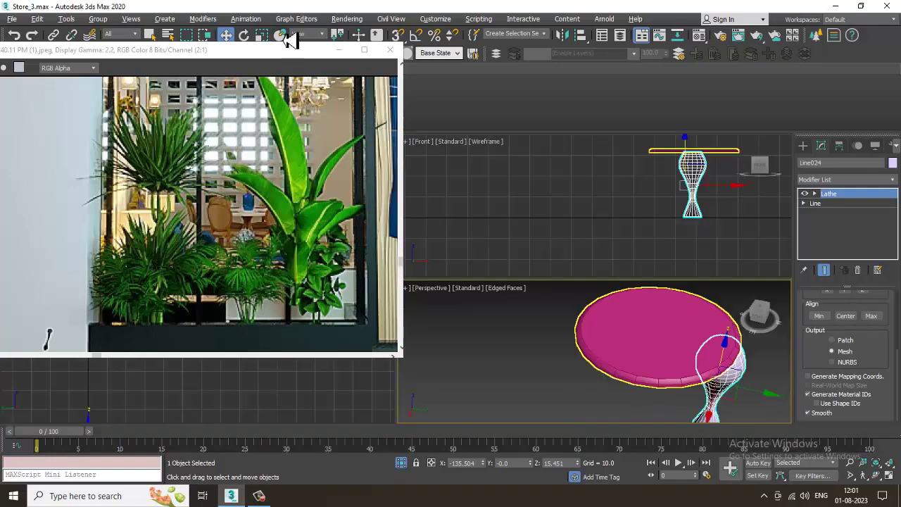
Centre the lathed pedestal under the round tabletop in the Top view, with the reference photo moved clear of the model
{"action": "left_click_drag", "start_coordinate": [267, 52], "coordinate": [106, 57]}
{"action": "right_click", "coordinate": [318, 231]}
{"action": "key", "text": "alt+w"}
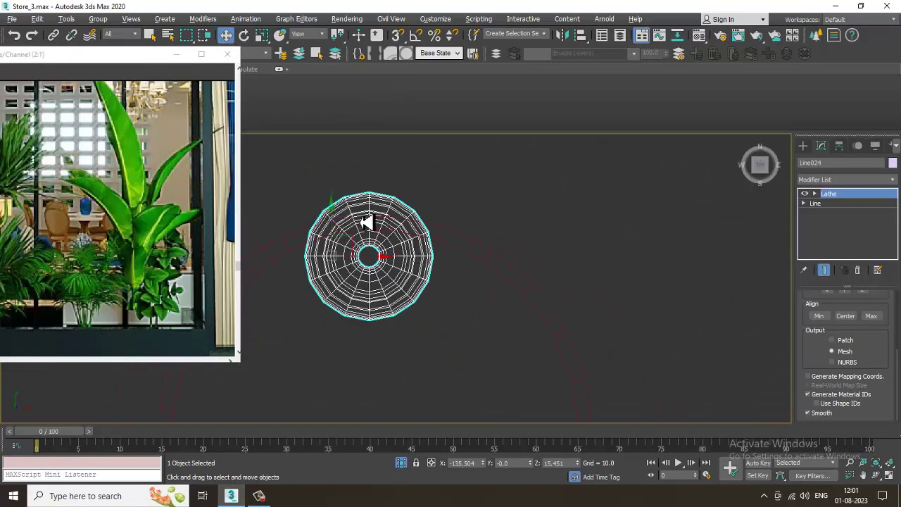
{"action": "middle_click_drag", "start_coordinate": [362, 222], "coordinate": [495, 225]}
{"action": "scroll", "coordinate": [495, 224], "scroll_direction": "down", "scroll_amount": 5}
{"action": "middle_click_drag", "start_coordinate": [513, 286], "coordinate": [514, 245]}
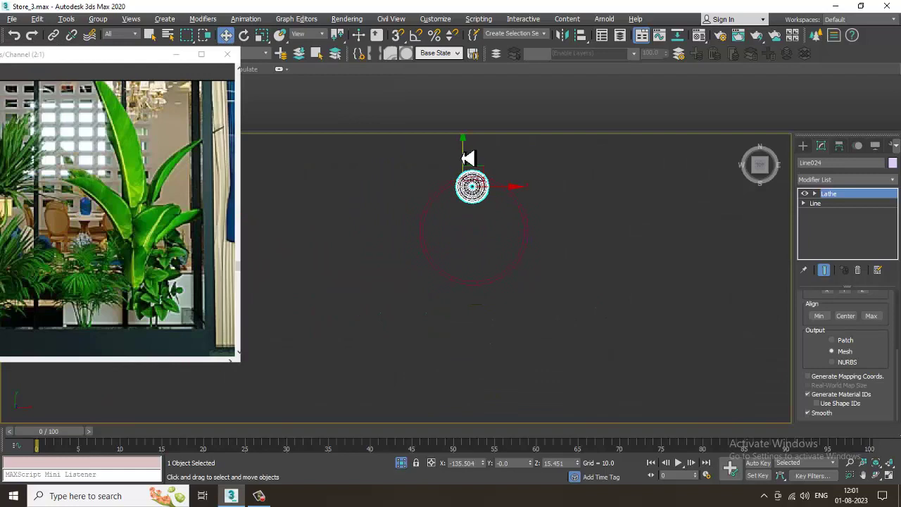
{"action": "left_click_drag", "start_coordinate": [468, 158], "coordinate": [477, 227]}
{"action": "scroll", "coordinate": [483, 235], "scroll_direction": "up", "scroll_amount": 3}
{"action": "left_click", "coordinate": [547, 186]}
{"action": "scroll", "coordinate": [486, 245], "scroll_direction": "up", "scroll_amount": 2}
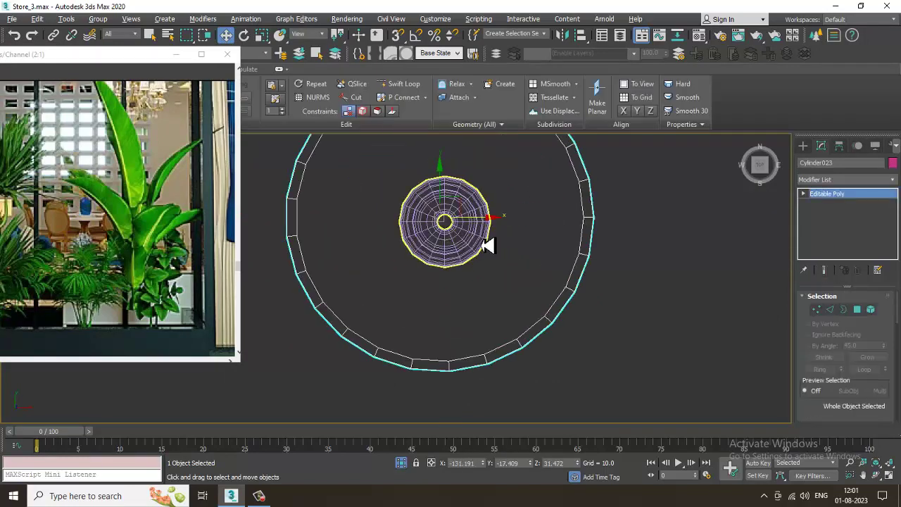
{"action": "left_click", "coordinate": [439, 200]}
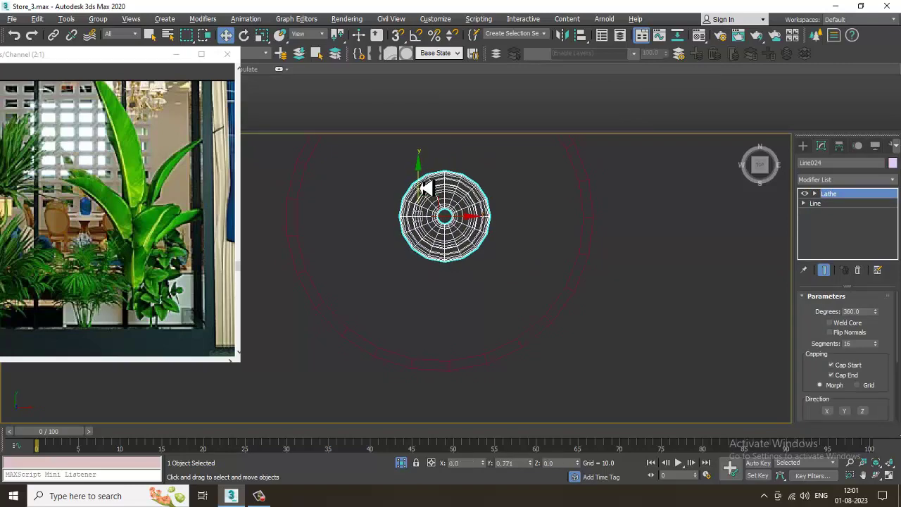
Slim the pedestal's upper bulge in the Front view by adjusting its profile vertex while showing the lathed result
{"action": "key", "text": "alt+w"}
{"action": "key", "text": "alt+w"}
{"action": "middle_click_drag", "start_coordinate": [620, 333], "coordinate": [583, 281], "text": "alt"}
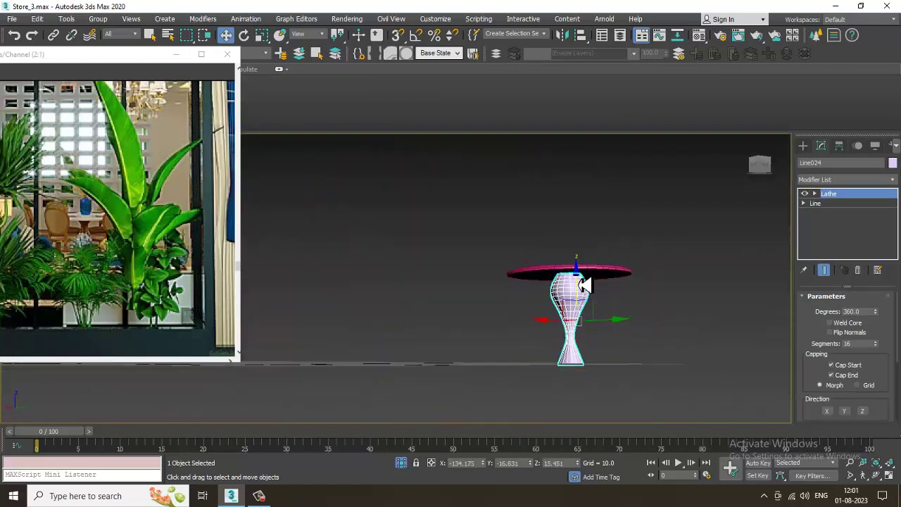
{"action": "scroll", "coordinate": [588, 299], "scroll_direction": "up", "scroll_amount": 3}
{"action": "key", "text": "alt+w"}
{"action": "key", "text": "alt+w"}
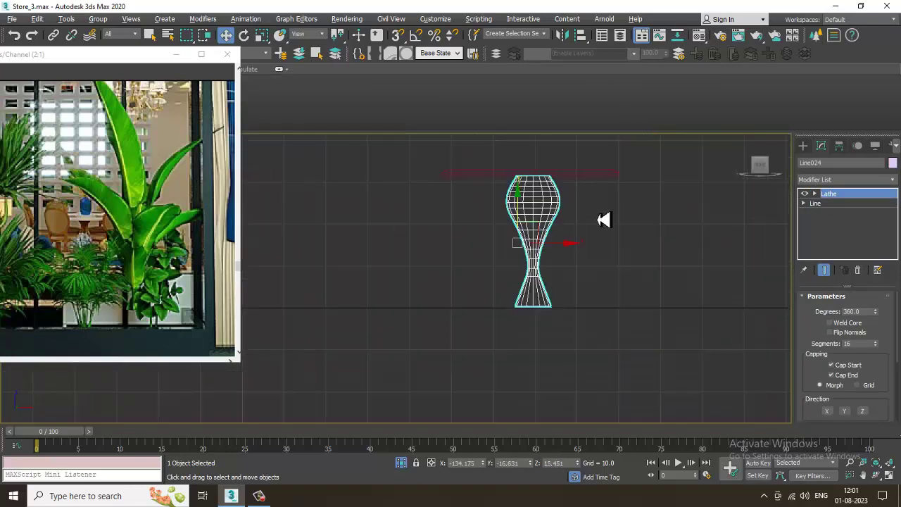
{"action": "scroll", "coordinate": [559, 254], "scroll_direction": "up", "scroll_amount": 5}
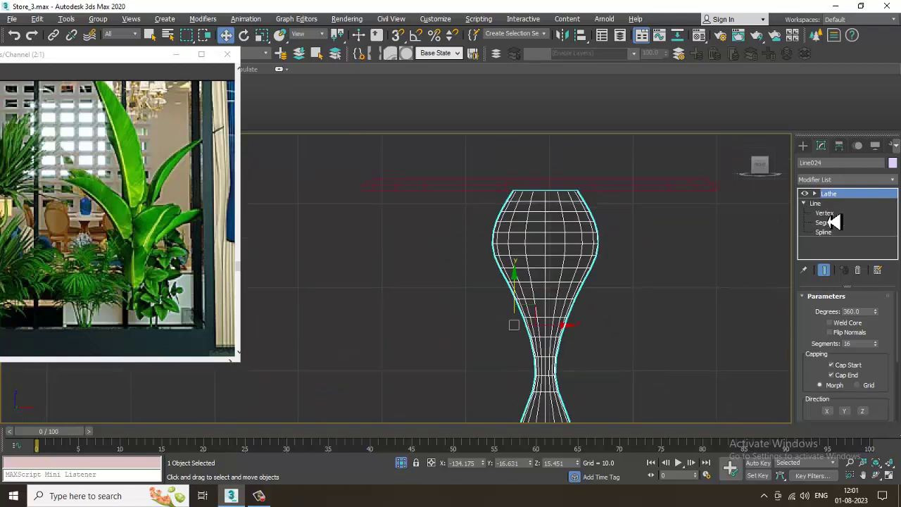
{"action": "left_click", "coordinate": [825, 213]}
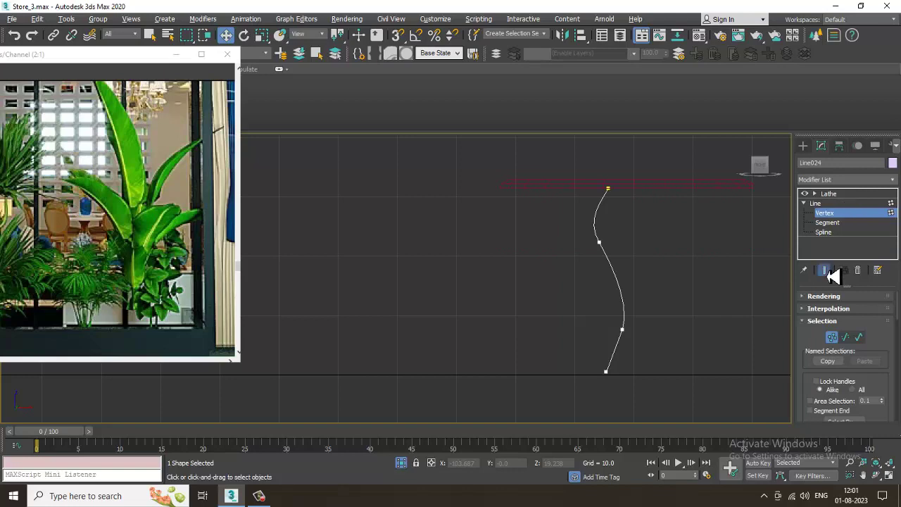
{"action": "left_click", "coordinate": [826, 271]}
{"action": "left_click", "coordinate": [598, 243]}
{"action": "left_click_drag", "start_coordinate": [615, 249], "coordinate": [656, 249]}
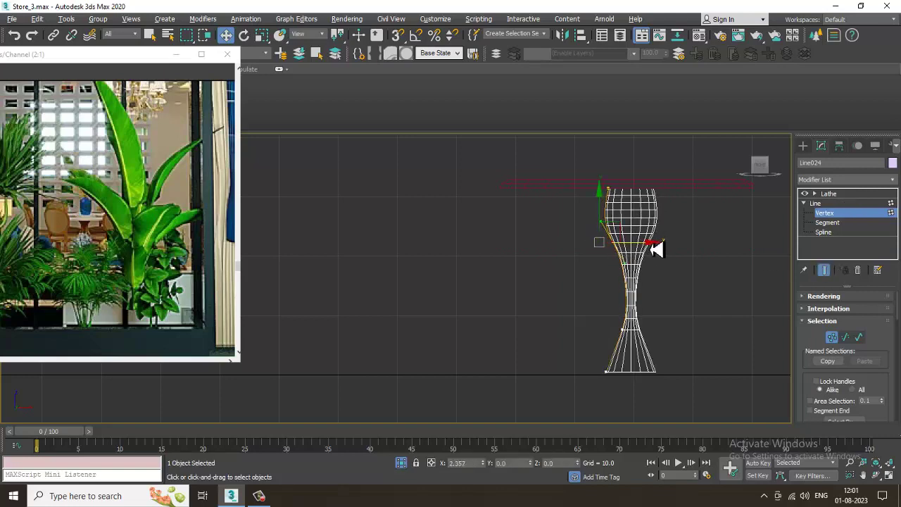
Add a vertex at the pedestal's narrow waist with Refine, and move it outward to thicken the neck
{"action": "scroll", "coordinate": [636, 275], "scroll_direction": "up", "scroll_amount": 2}
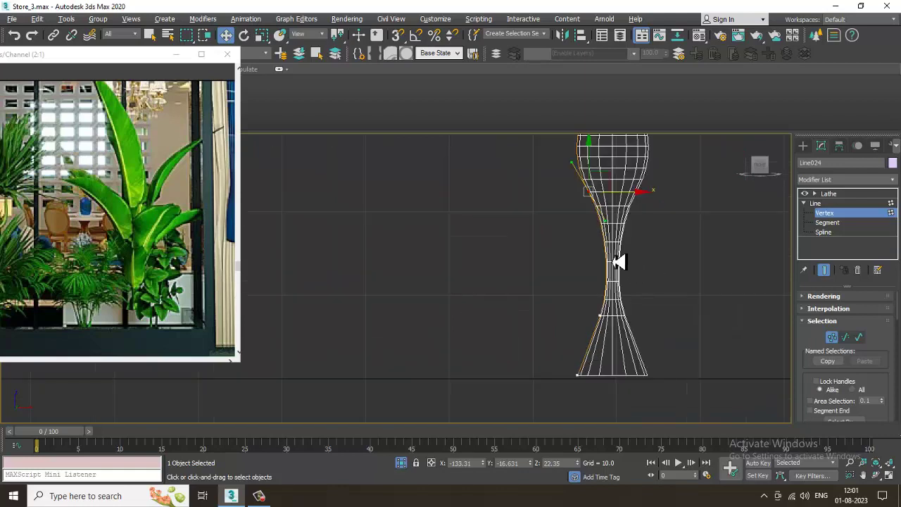
{"action": "right_click", "coordinate": [616, 260]}
{"action": "left_click", "coordinate": [603, 297]}
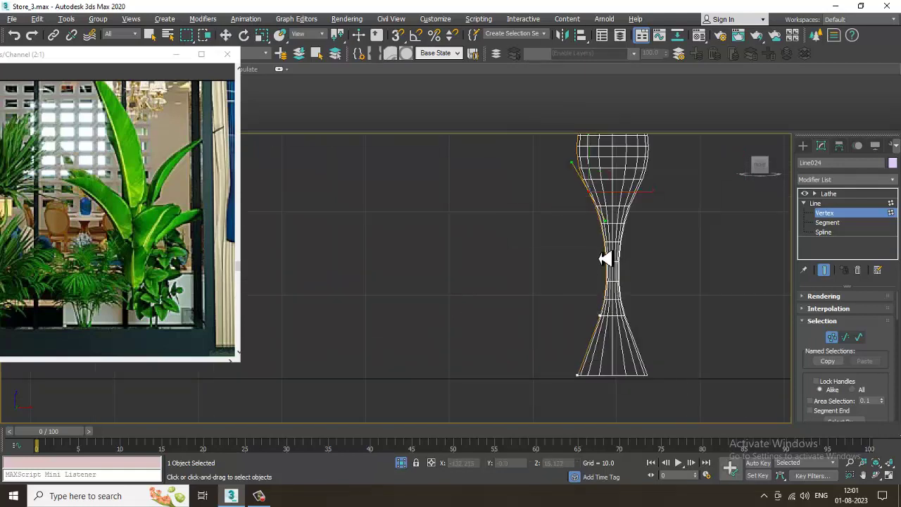
{"action": "left_click", "coordinate": [607, 260]}
{"action": "scroll", "coordinate": [676, 287], "scroll_direction": "up", "scroll_amount": 4}
{"action": "key", "text": "1"}
{"action": "key", "text": "1"}
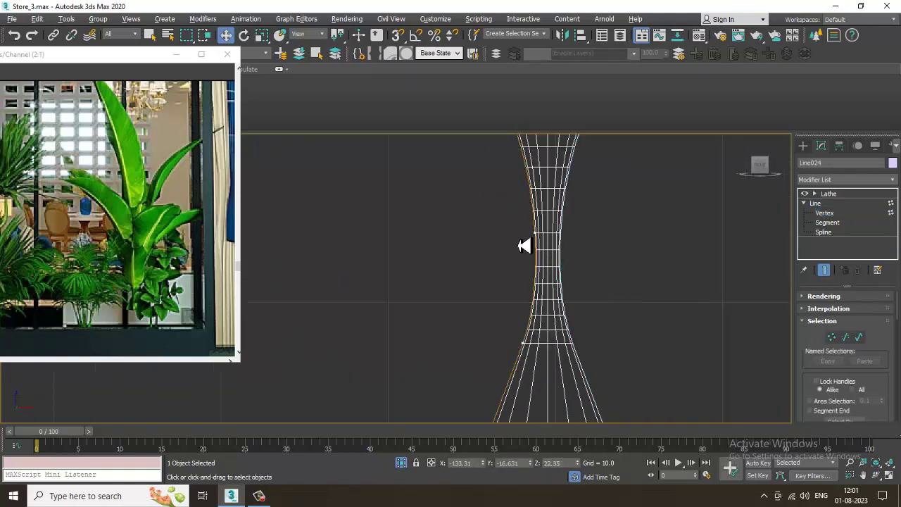
{"action": "left_click_drag", "start_coordinate": [513, 230], "coordinate": [551, 219]}
{"action": "left_click", "coordinate": [535, 233]}
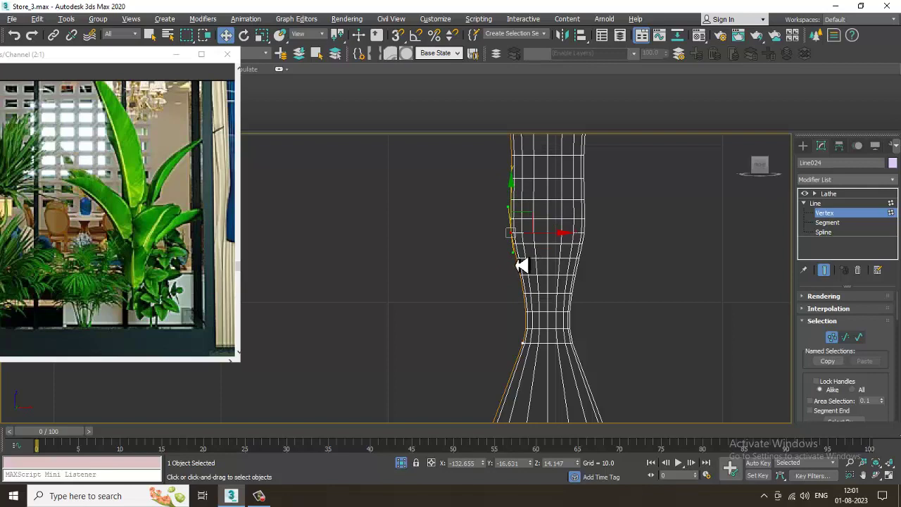
Try lengthening the waist vertex's lower tangent as a Bezier Corner, and undo the change
{"action": "left_click_drag", "start_coordinate": [521, 265], "coordinate": [519, 242]}
{"action": "right_click", "coordinate": [514, 242]}
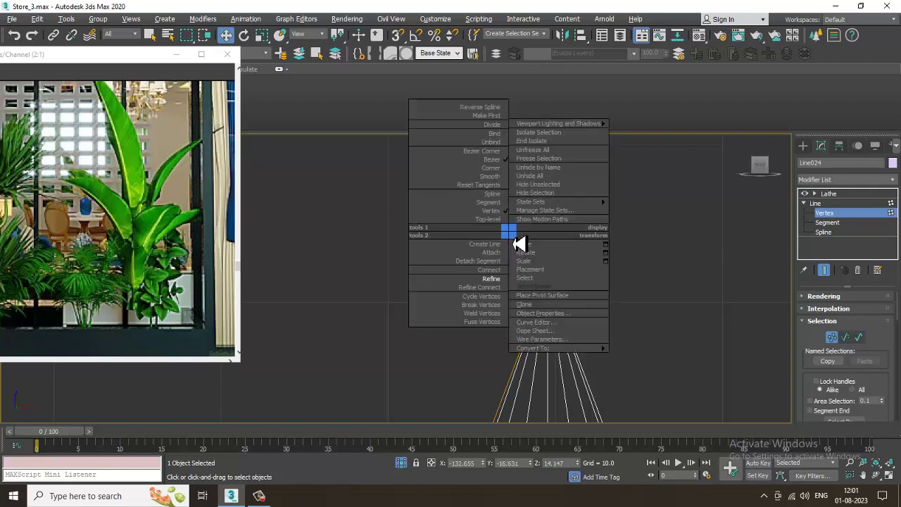
{"action": "left_click", "coordinate": [499, 150]}
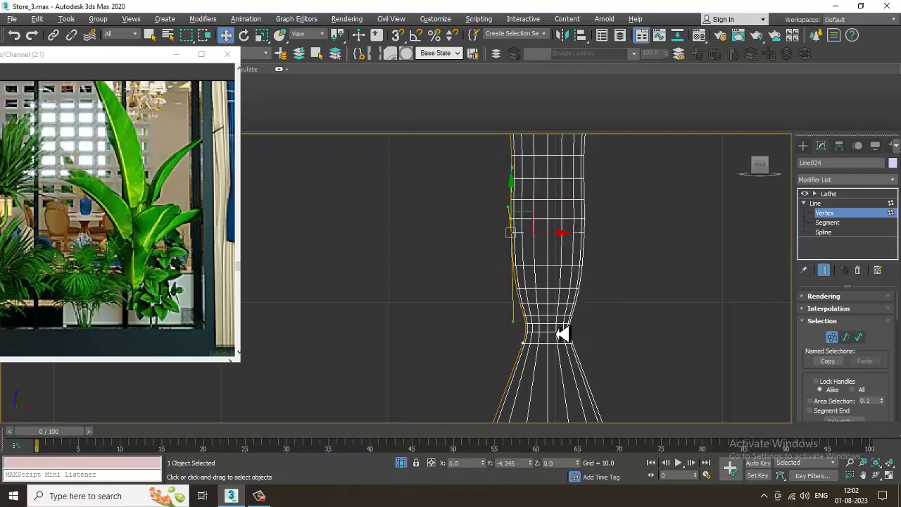
{"action": "key", "text": "ctrl+z"}
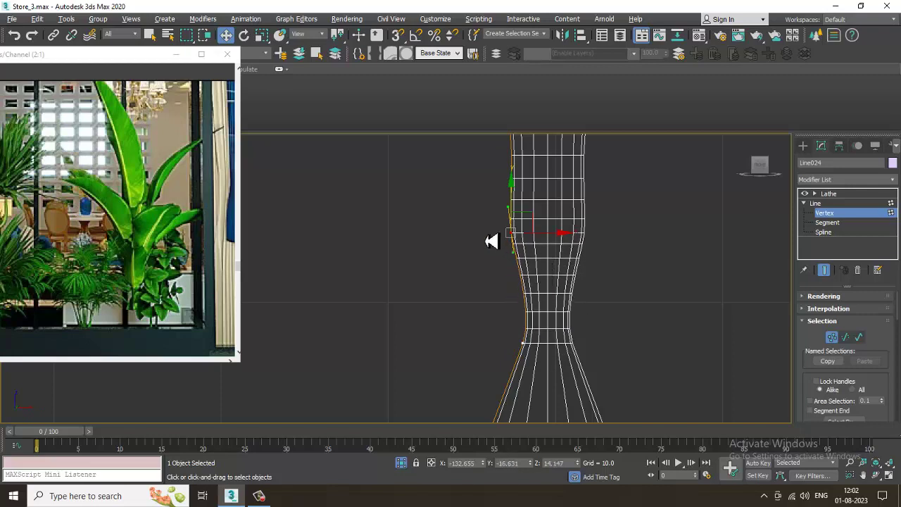
Try Bezier tangents on the waist vertex and reshape the neck with its handles
{"action": "right_click", "coordinate": [513, 241]}
{"action": "left_click", "coordinate": [496, 160]}
{"action": "left_click", "coordinate": [532, 228]}
{"action": "left_click", "coordinate": [512, 238]}
{"action": "left_click", "coordinate": [511, 214]}
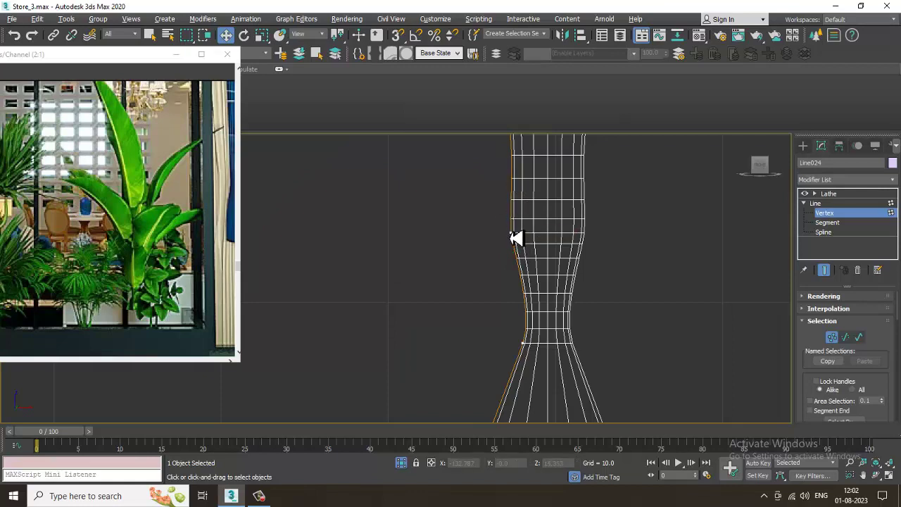
{"action": "left_click", "coordinate": [514, 235]}
{"action": "left_click_drag", "start_coordinate": [512, 219], "coordinate": [433, 294]}
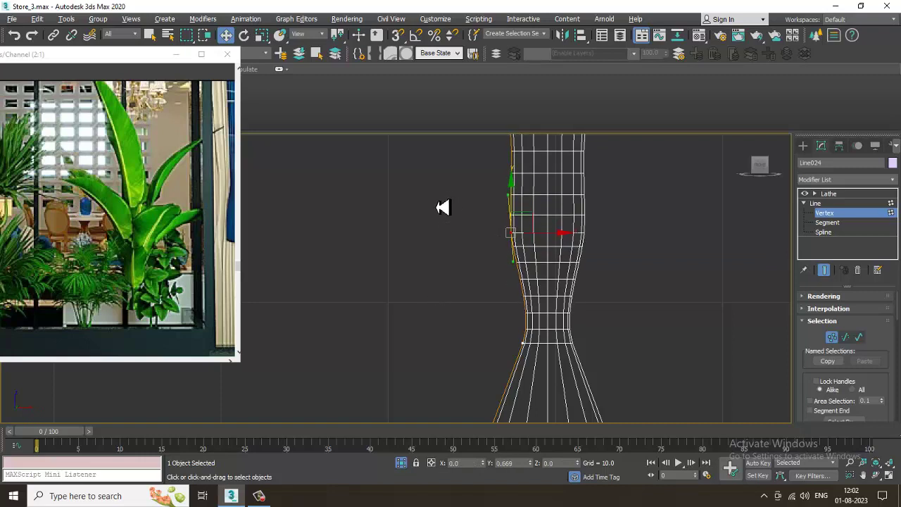
Reset the waist vertex's tangents and convert it to Smooth for an even neck curve
{"action": "right_click", "coordinate": [512, 238]}
{"action": "left_click", "coordinate": [497, 186]}
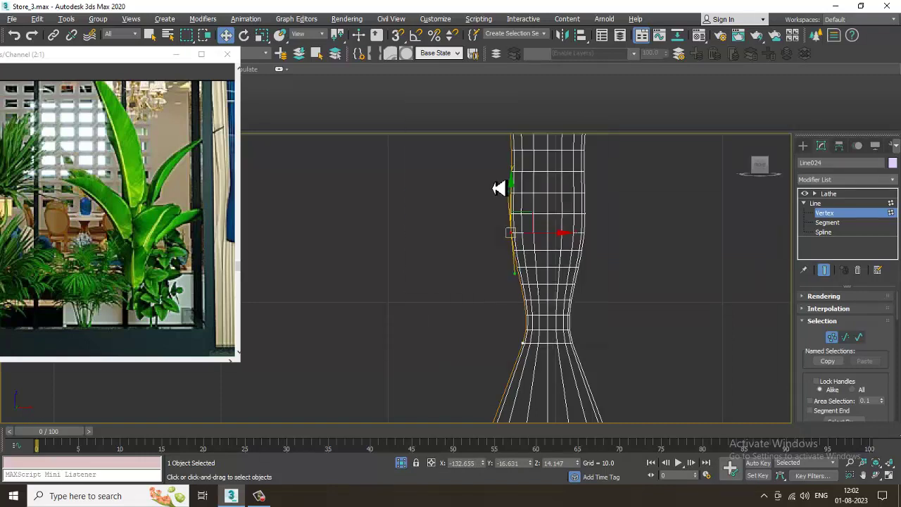
{"action": "right_click", "coordinate": [512, 227]}
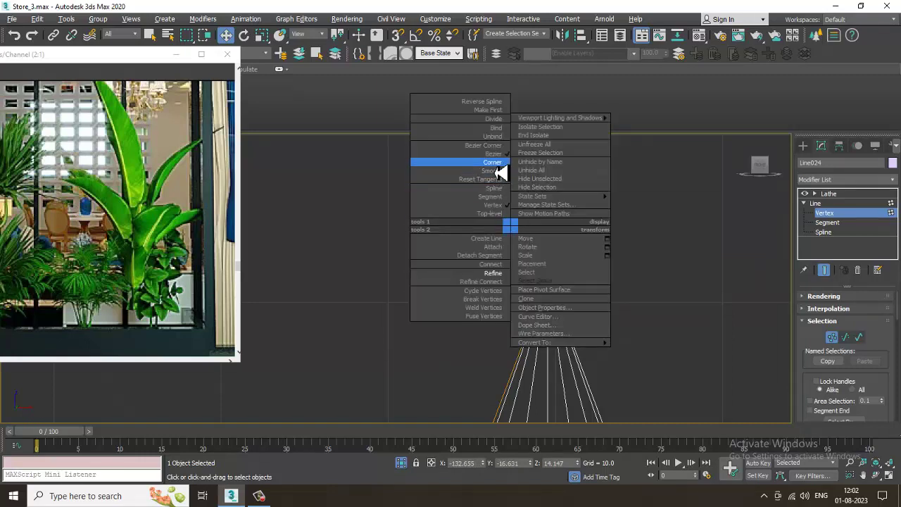
{"action": "left_click", "coordinate": [497, 166]}
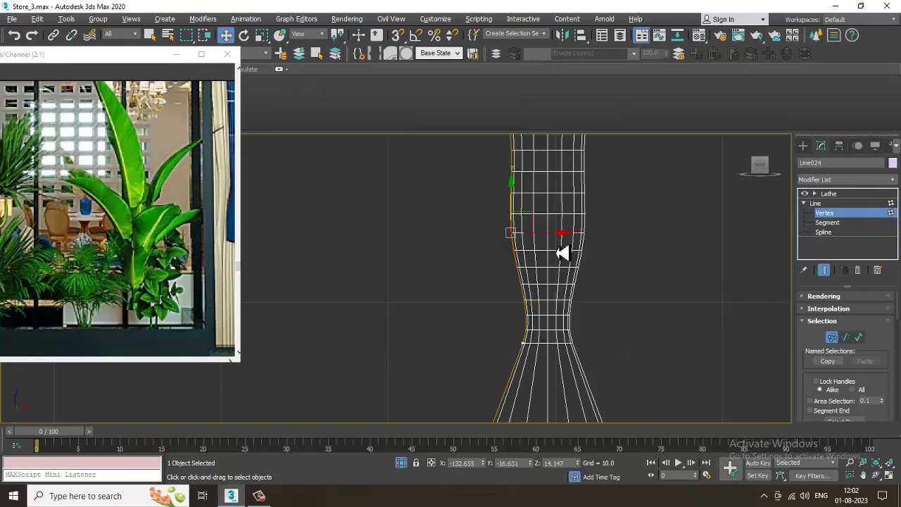
Adjust both tangent handles of the vertex below the pedestal's upper bulge to round the cup and sharpen its transition into the neck
{"action": "scroll", "coordinate": [561, 253], "scroll_direction": "down", "scroll_amount": 3}
{"action": "scroll", "coordinate": [577, 284], "scroll_direction": "up", "scroll_amount": 2}
{"action": "left_click", "coordinate": [491, 226]}
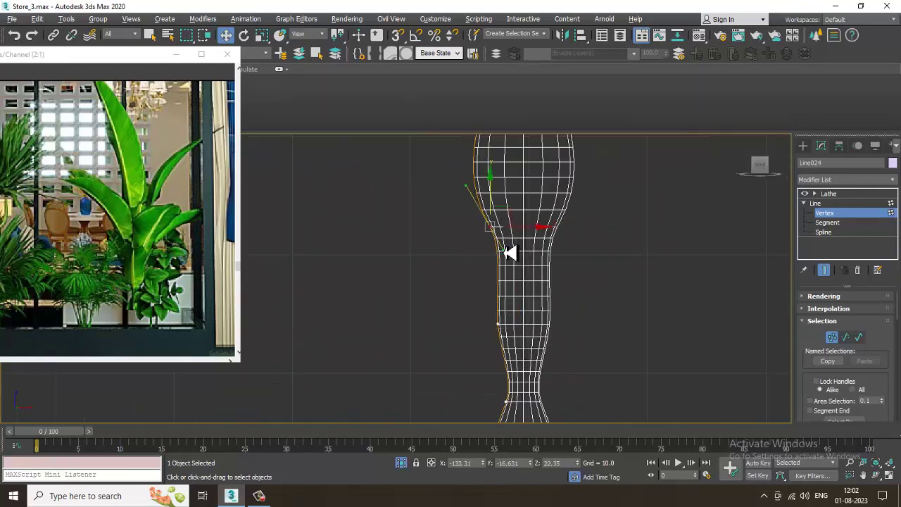
{"action": "mouse_move", "coordinate": [509, 261]}
{"action": "left_mouse_down"}
{"action": "mouse_move", "coordinate": [533, 244]}
{"action": "mouse_move", "coordinate": [513, 263]}
{"action": "mouse_move", "coordinate": [517, 250]}
{"action": "left_mouse_up"}
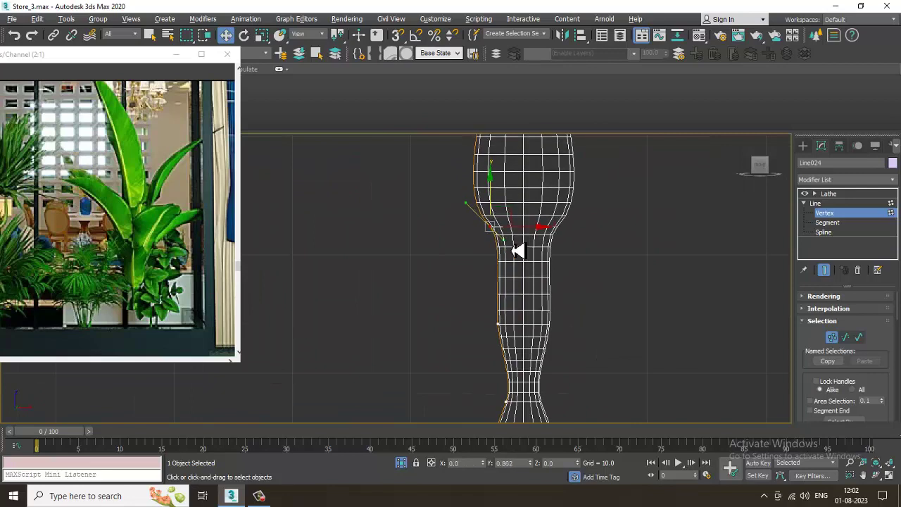
{"action": "mouse_move", "coordinate": [467, 211]}
{"action": "left_mouse_down"}
{"action": "mouse_move", "coordinate": [467, 242]}
{"action": "mouse_move", "coordinate": [465, 223]}
{"action": "left_mouse_up"}
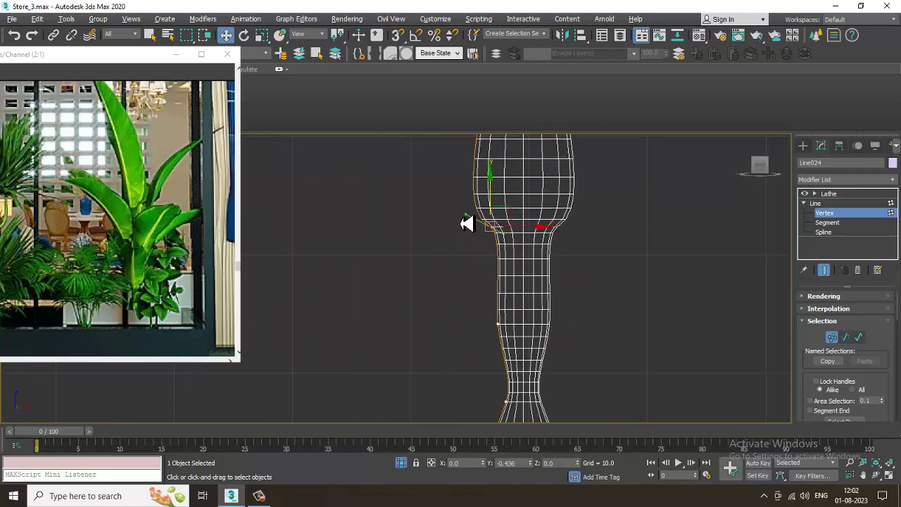
Return to the Lathe level and examine the reshaped pedestal under the tabletop in the Perspective view
{"action": "scroll", "coordinate": [548, 243], "scroll_direction": "down", "scroll_amount": 3}
{"action": "middle_click_drag", "start_coordinate": [549, 243], "coordinate": [551, 260]}
{"action": "key", "text": "alt+w"}
{"action": "middle_click", "coordinate": [616, 385]}
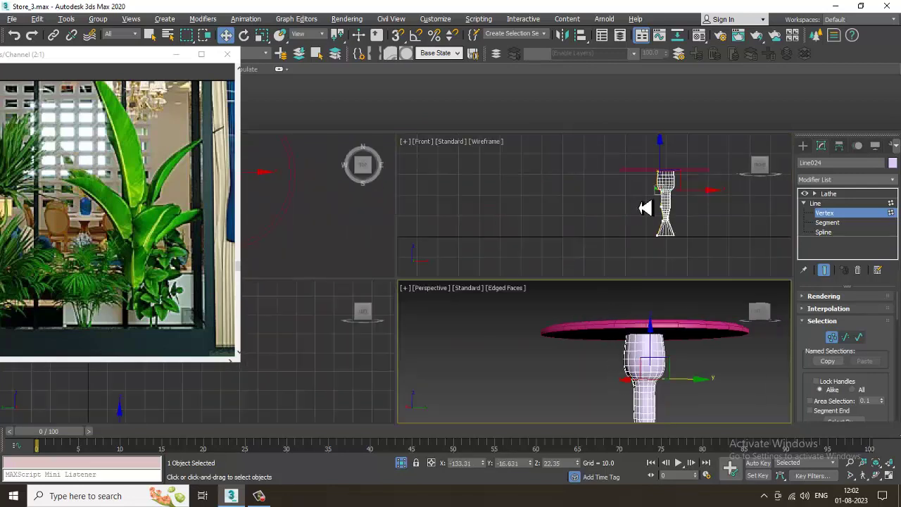
{"action": "middle_click_drag", "start_coordinate": [688, 226], "coordinate": [659, 234]}
{"action": "left_click", "coordinate": [828, 193]}
{"action": "key", "text": "alt+w"}
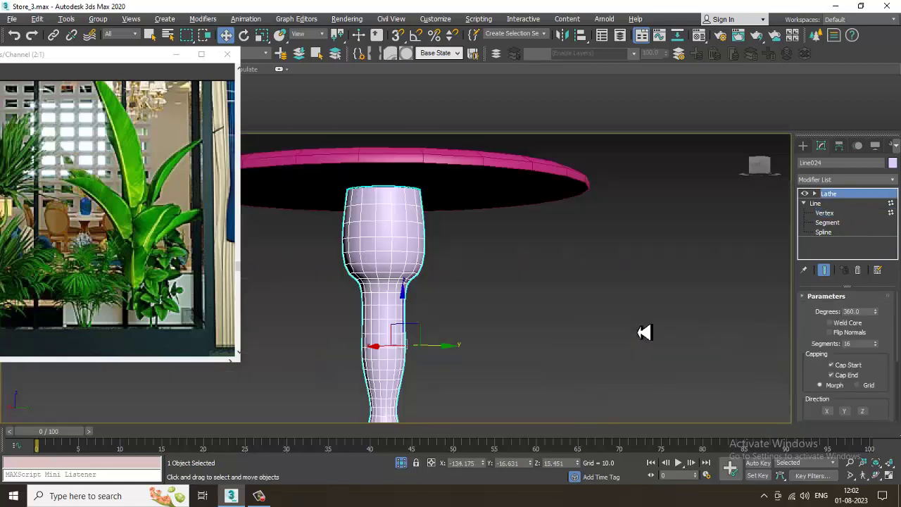
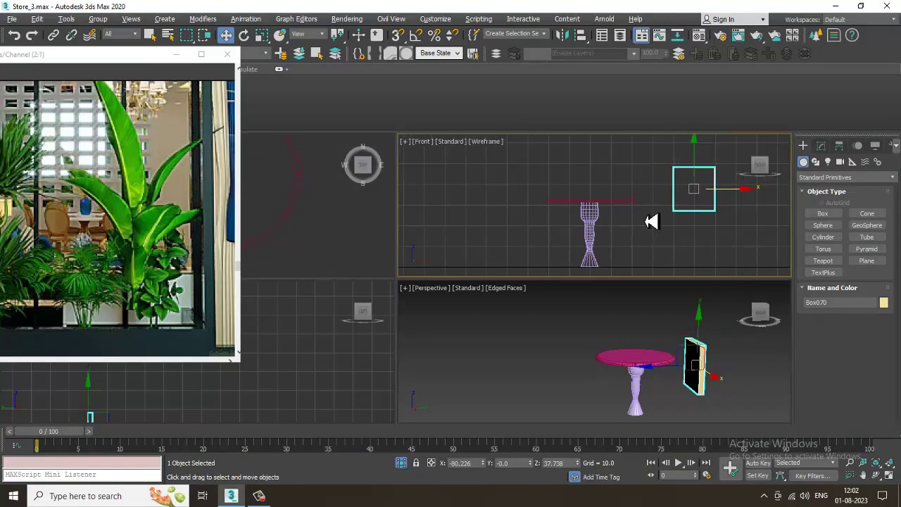
Delete the box beside the table in the enlarged Front view
{"action": "key", "text": "alt+w"}
{"action": "scroll", "coordinate": [634, 232], "scroll_direction": "up", "scroll_amount": 2}
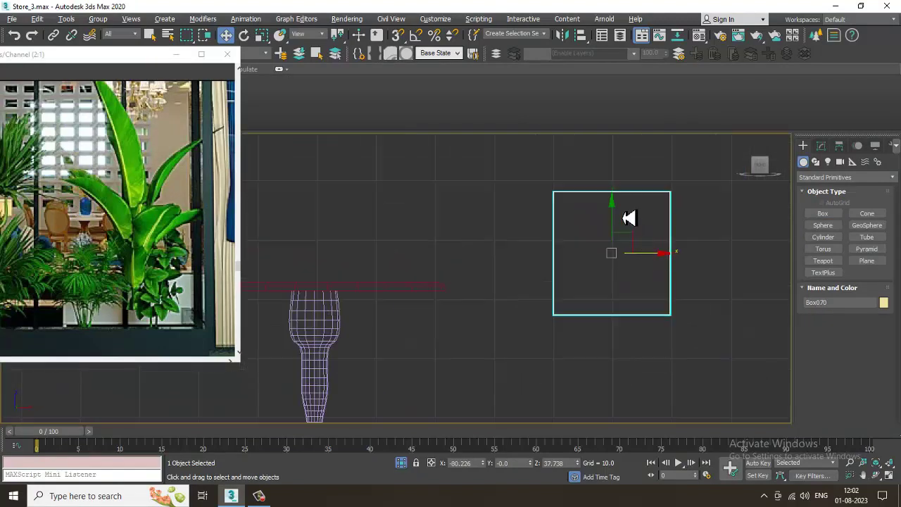
{"action": "key", "text": "Delete"}
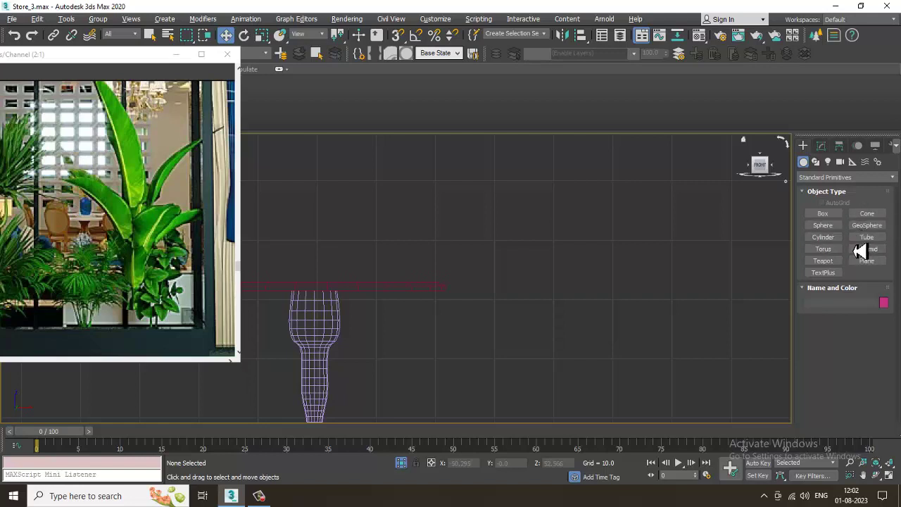
Draw a rectangle spline about 16.6 long and 13.9 wide beside the table in the Front view, and convert it to an Editable Spline
{"action": "left_click", "coordinate": [816, 161]}
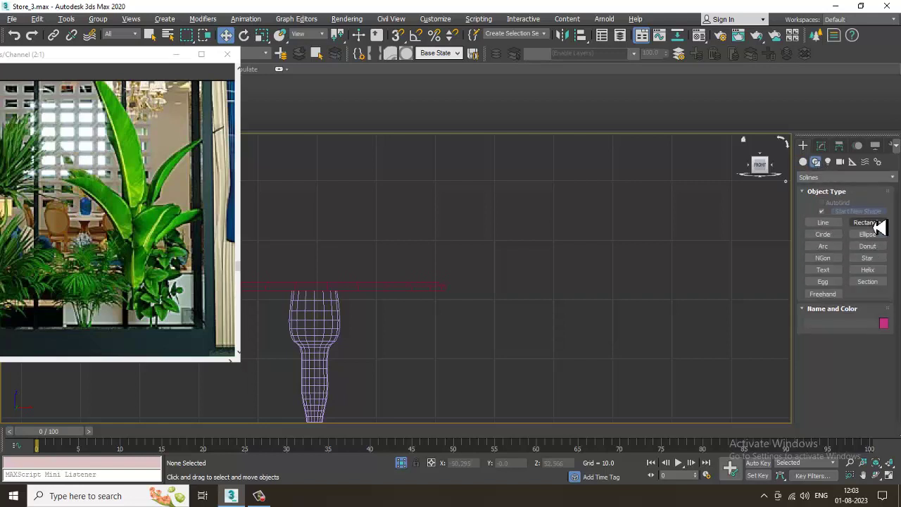
{"action": "left_click", "coordinate": [878, 224]}
{"action": "left_click_drag", "start_coordinate": [521, 204], "coordinate": [602, 302]}
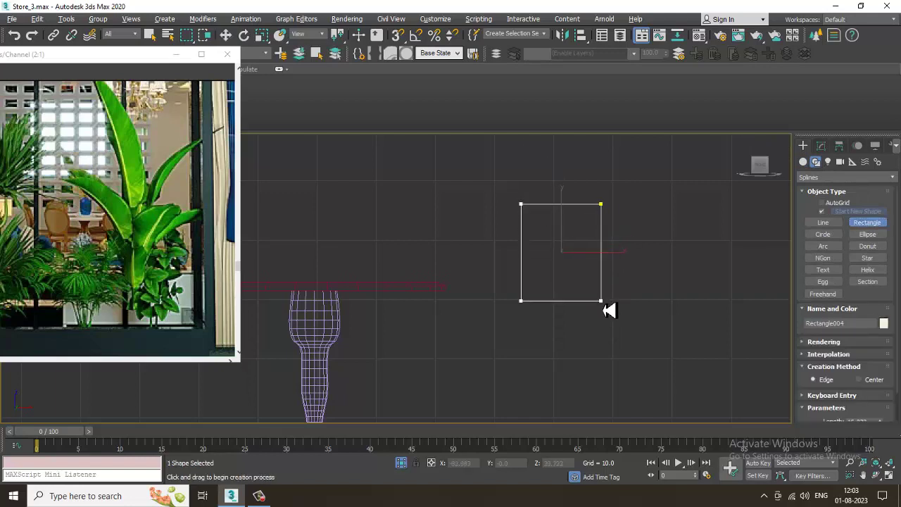
{"action": "key", "text": "w"}
{"action": "key", "text": "1"}
{"action": "right_click", "coordinate": [518, 298]}
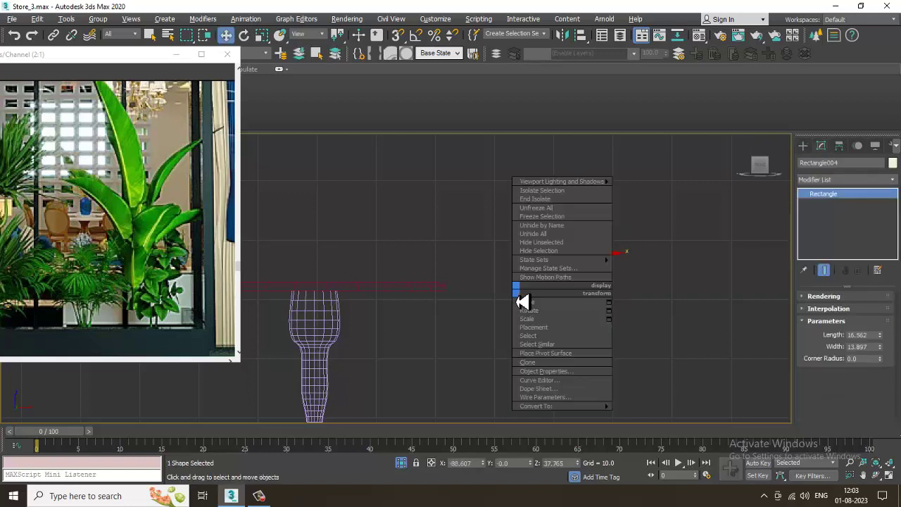
{"action": "mouse_move", "coordinate": [603, 405]}
{"action": "left_click", "coordinate": [672, 408]}
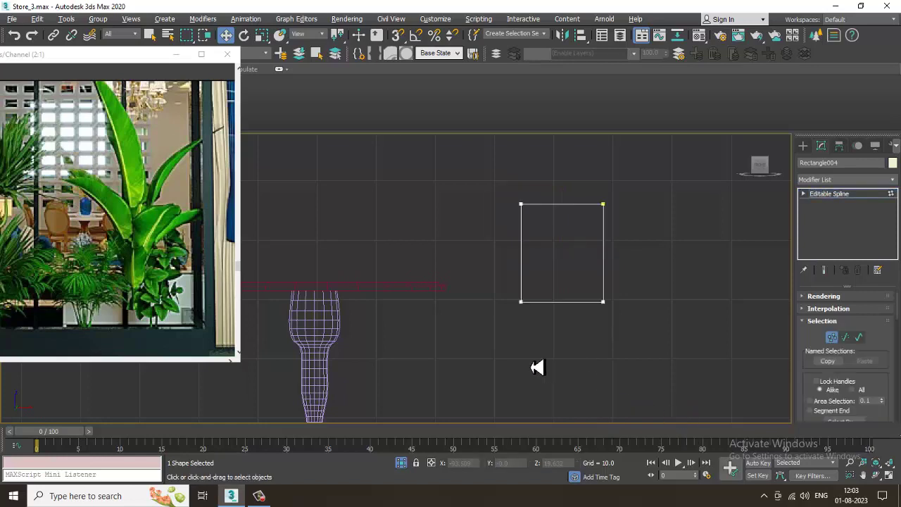
Convert the rectangle's lower vertices to Corner and move the lower-left one inward to taper the outline
{"action": "left_click_drag", "start_coordinate": [707, 275], "coordinate": [709, 274]}
{"action": "key", "text": "r"}
{"action": "left_click_drag", "start_coordinate": [659, 303], "coordinate": [641, 304]}
{"action": "left_click", "coordinate": [625, 326]}
{"action": "left_click", "coordinate": [522, 303]}
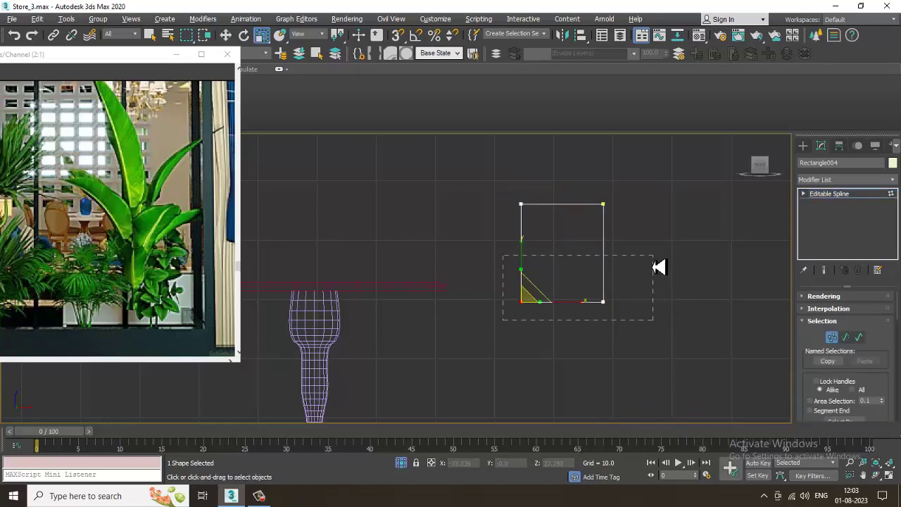
{"action": "right_click", "coordinate": [625, 299]}
{"action": "left_click", "coordinate": [604, 223]}
{"action": "key", "text": "w"}
{"action": "left_click_drag", "start_coordinate": [560, 332], "coordinate": [566, 310]}
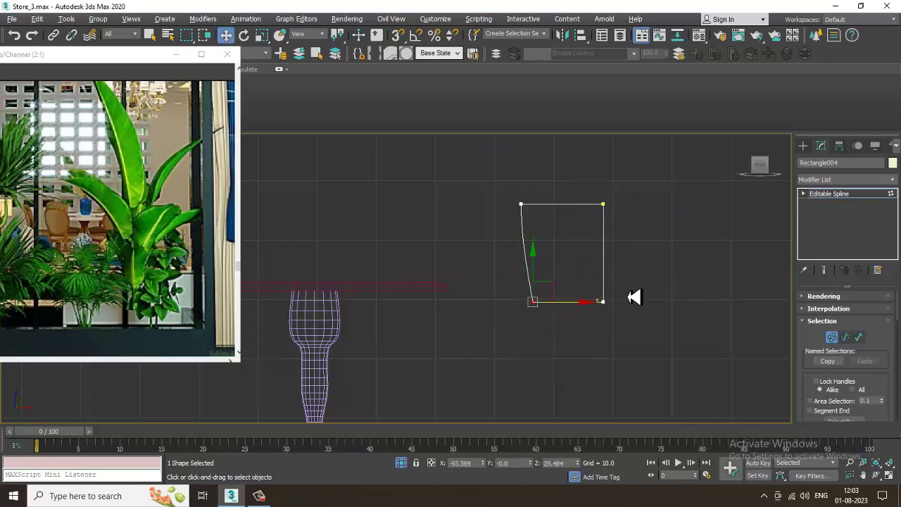
Move the outline's lower-right vertex inward to mirror the taper, and move the two upper vertices outward to widen the top
{"action": "left_click_drag", "start_coordinate": [635, 297], "coordinate": [583, 345]}
{"action": "left_click_drag", "start_coordinate": [642, 311], "coordinate": [634, 312]}
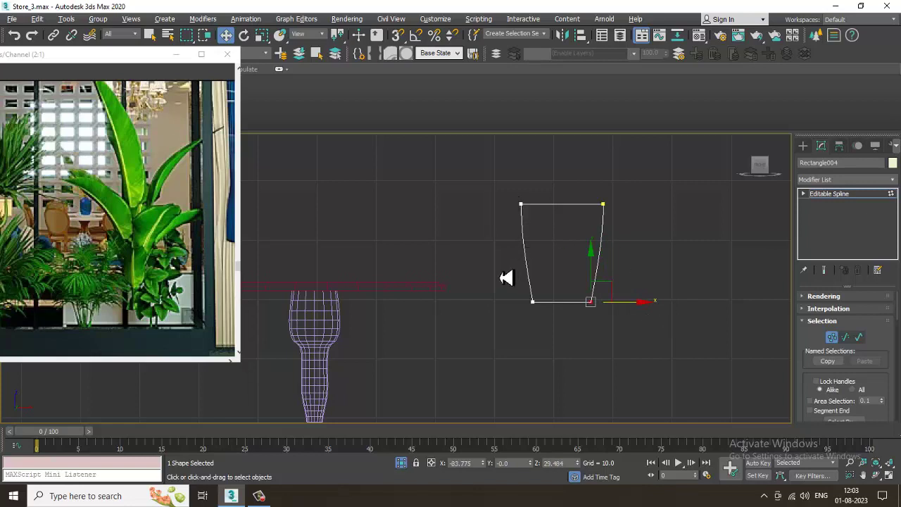
{"action": "left_click_drag", "start_coordinate": [499, 170], "coordinate": [564, 213]}
{"action": "left_click_drag", "start_coordinate": [653, 195], "coordinate": [600, 228]}
{"action": "left_click_drag", "start_coordinate": [649, 212], "coordinate": [656, 213]}
Select all four vertices of the tapered outline and fillet them by about 4.2
{"action": "left_click_drag", "start_coordinate": [694, 361], "coordinate": [705, 345]}
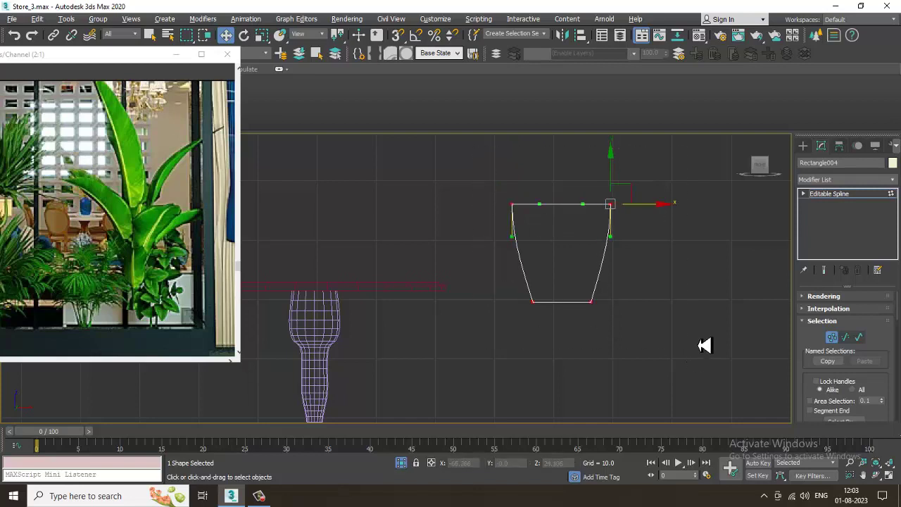
{"action": "scroll", "coordinate": [812, 412], "scroll_direction": "down", "scroll_amount": 10}
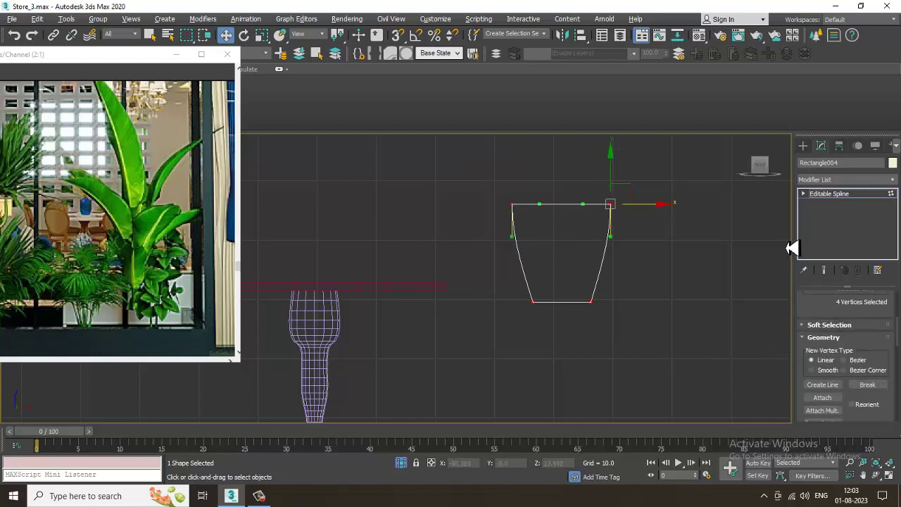
{"action": "left_click_drag", "start_coordinate": [809, 412], "coordinate": [800, 305]}
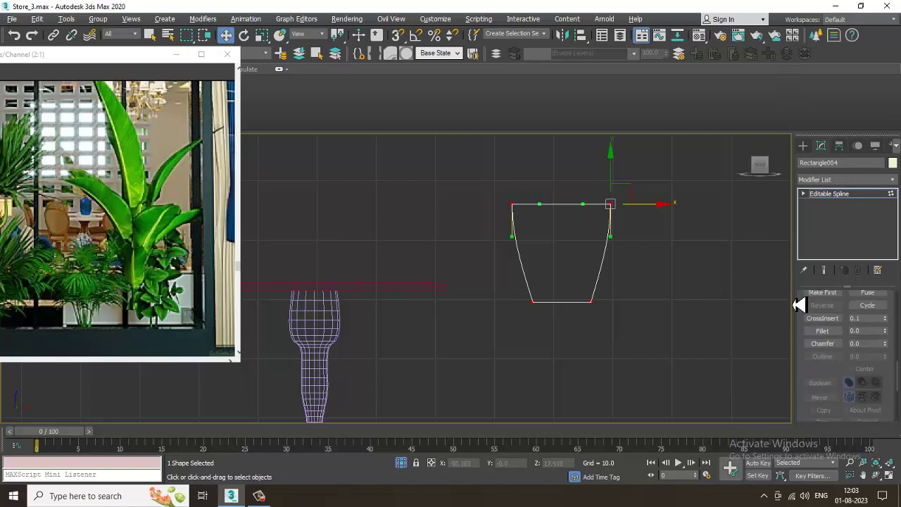
{"action": "left_click", "coordinate": [822, 331]}
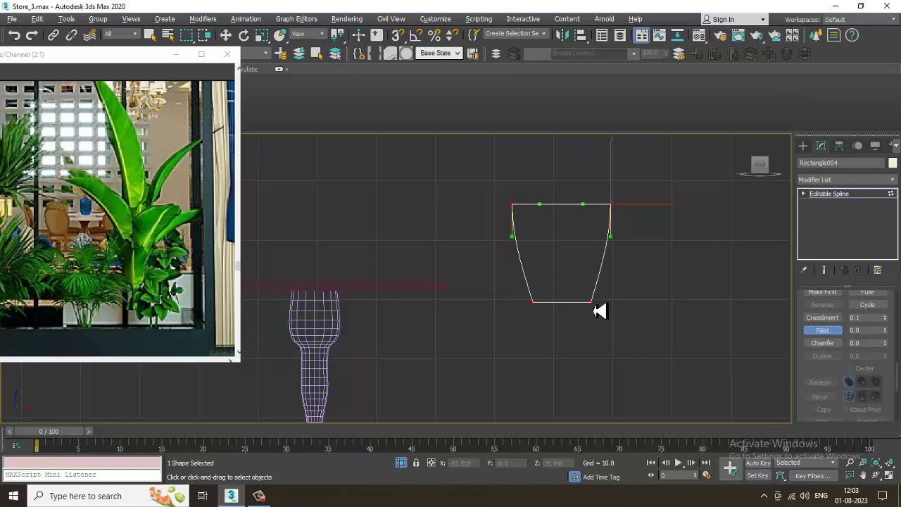
{"action": "left_click_drag", "start_coordinate": [599, 311], "coordinate": [595, 286]}
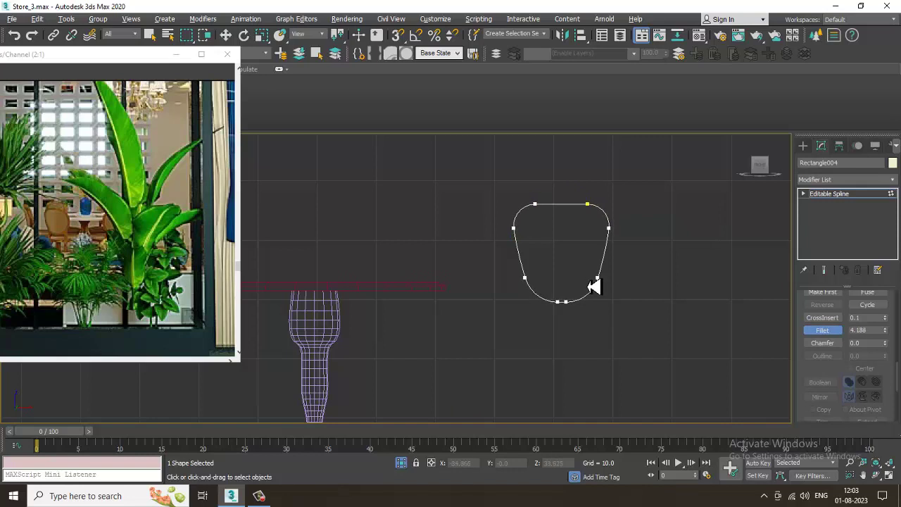
Return the rounded outline to object level and apply the Extrude modifier to it
{"action": "left_click", "coordinate": [852, 195]}
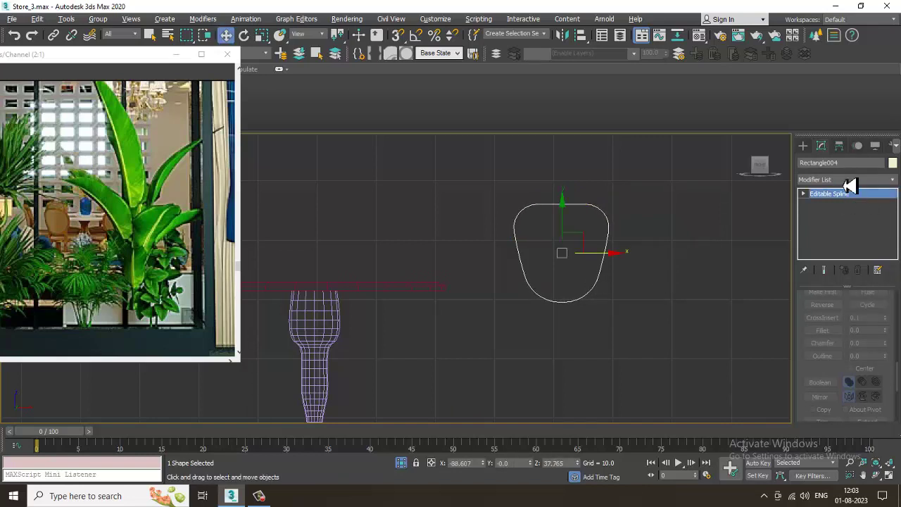
{"action": "left_click", "coordinate": [850, 180]}
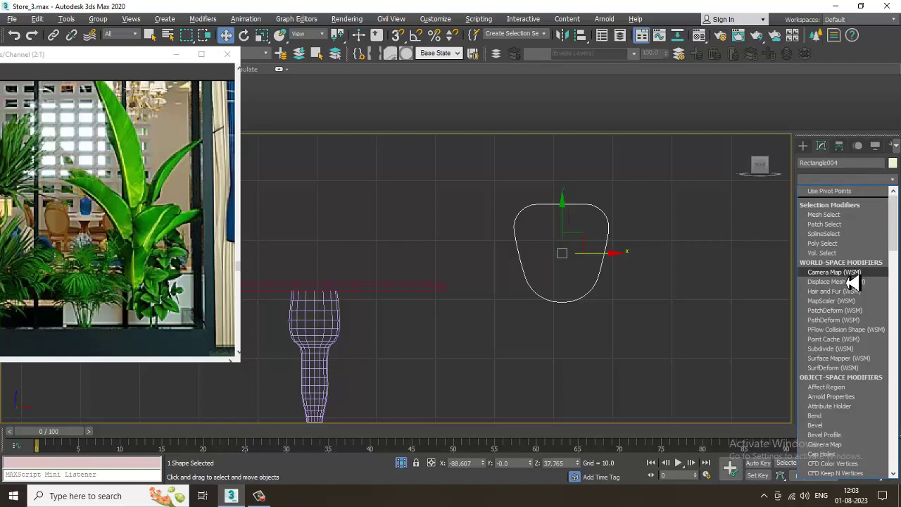
{"action": "type", "text": "ex"}
{"action": "key", "text": "Return"}
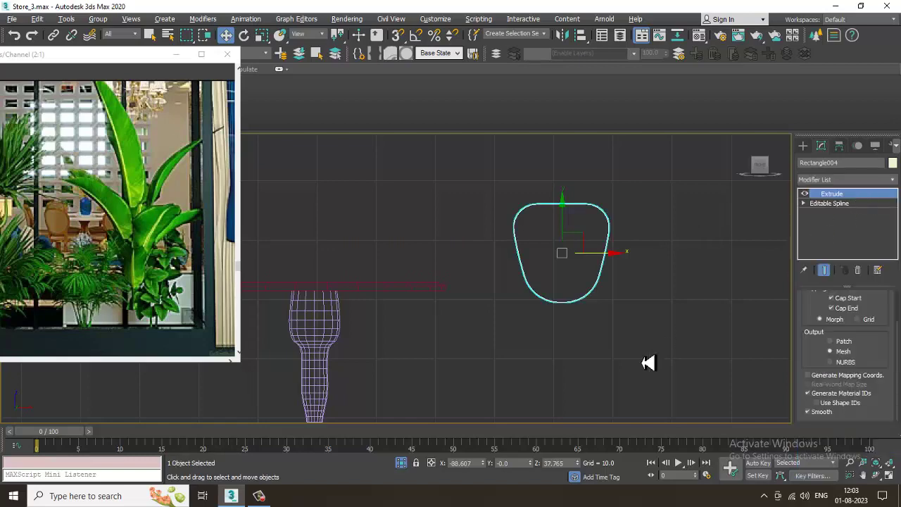
Set the rounded outline's extrusion amount to 1.2 while checking its thickness in the Perspective view
{"action": "key", "text": "alt+w"}
{"action": "left_click", "coordinate": [609, 394]}
{"action": "key", "text": "alt+w"}
{"action": "scroll", "coordinate": [654, 358], "scroll_direction": "down", "scroll_amount": 3}
{"action": "middle_click_drag", "start_coordinate": [655, 358], "coordinate": [739, 370], "text": "alt"}
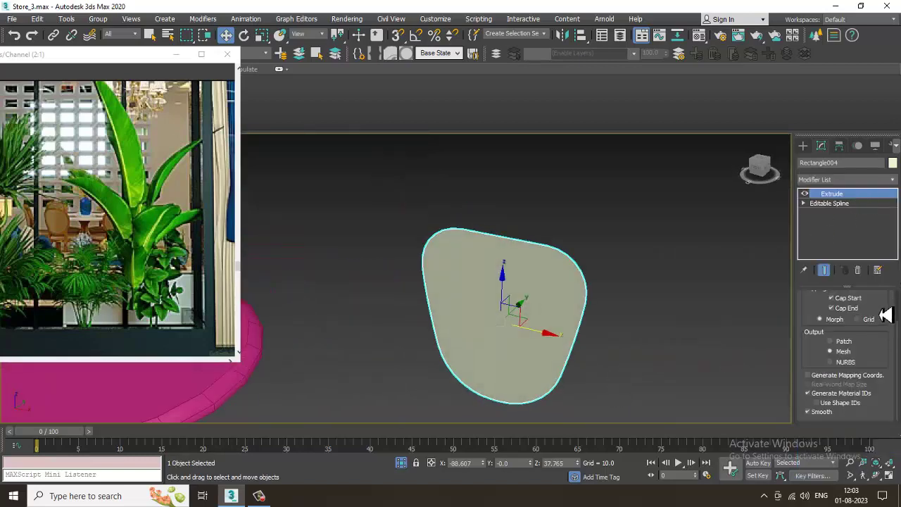
{"action": "scroll", "coordinate": [885, 315], "scroll_direction": "up", "scroll_amount": 3}
{"action": "left_click_drag", "start_coordinate": [880, 313], "coordinate": [880, 311]}
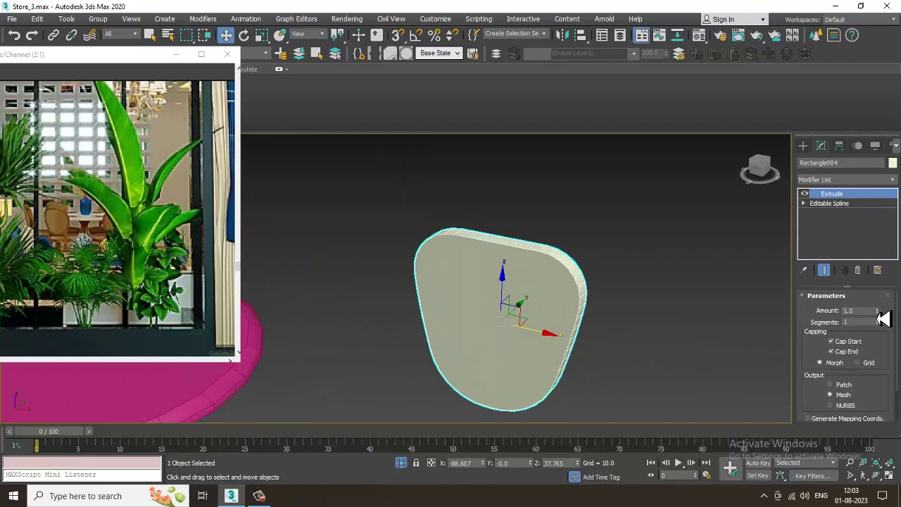
{"action": "middle_click_drag", "start_coordinate": [720, 298], "coordinate": [648, 292], "text": "alt"}
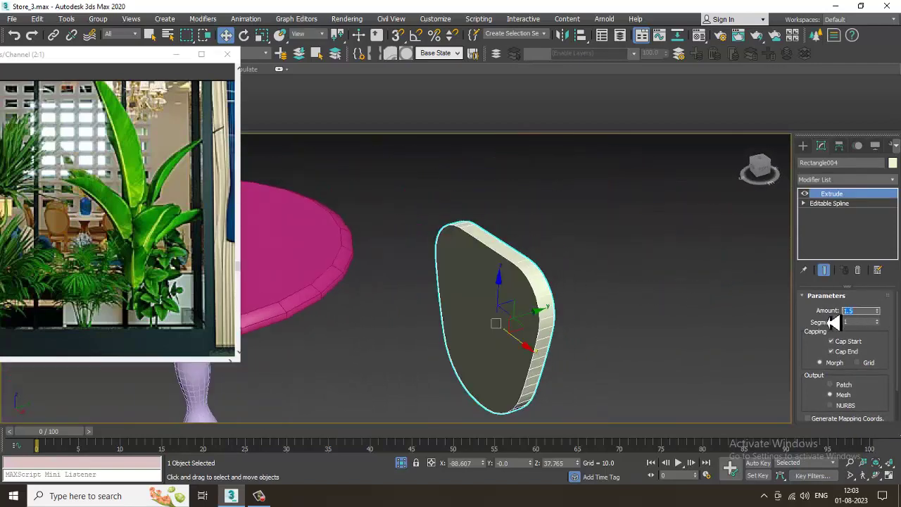
{"action": "type", "text": "1"}
{"action": "key", "text": "Return"}
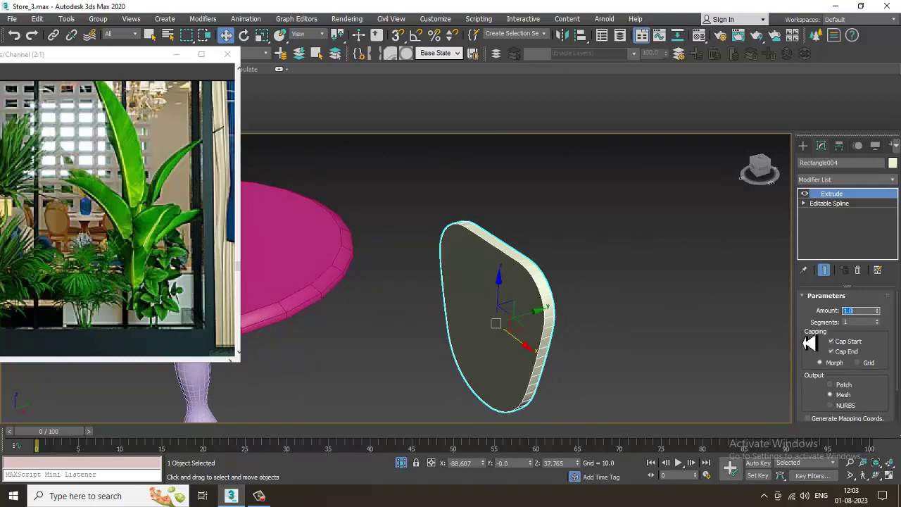
Convert the extruded rounded panel to an Editable Poly
{"action": "right_click", "coordinate": [457, 267]}
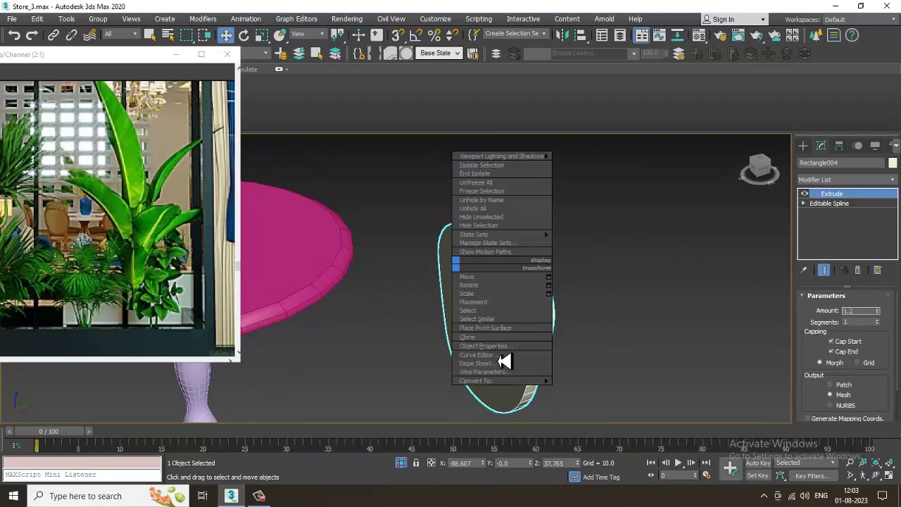
{"action": "mouse_move", "coordinate": [528, 383]}
{"action": "left_click", "coordinate": [592, 388]}
Select the panel's large front and back polygons and inset both to leave a narrow rim around the edge
{"action": "key", "text": "4"}
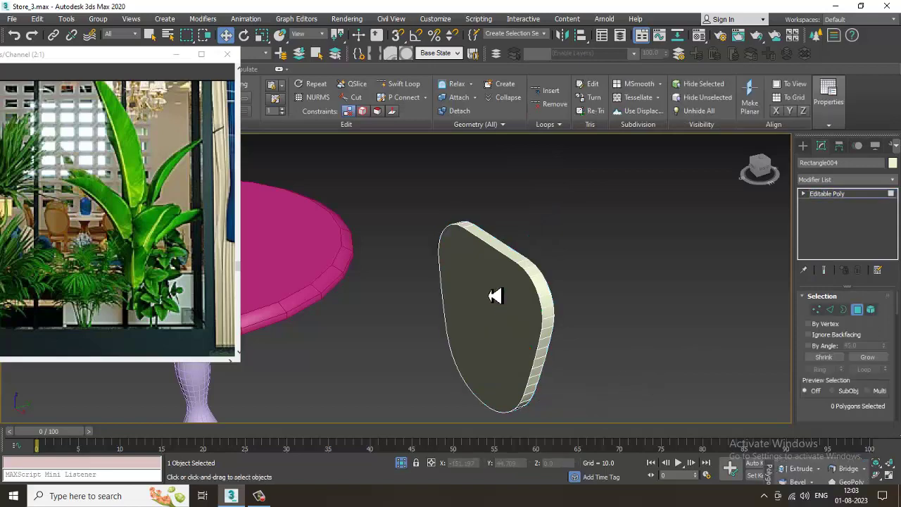
{"action": "left_click", "coordinate": [493, 296]}
{"action": "middle_click_drag", "start_coordinate": [569, 323], "coordinate": [497, 324], "text": "alt"}
{"action": "left_click", "coordinate": [497, 324], "text": "ctrl"}
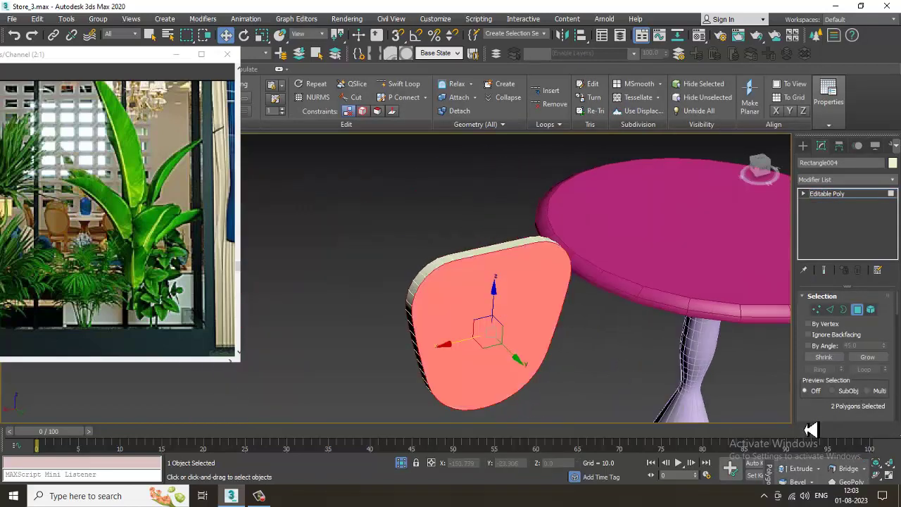
{"action": "scroll", "coordinate": [845, 352], "scroll_direction": "down", "scroll_amount": 5}
{"action": "left_click", "coordinate": [882, 344]}
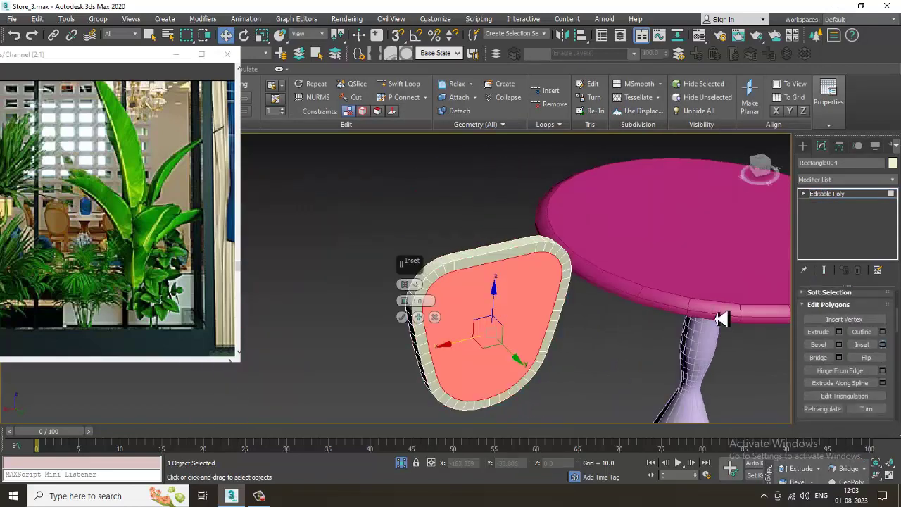
{"action": "middle_click_drag", "start_coordinate": [721, 319], "coordinate": [569, 283], "text": "alt"}
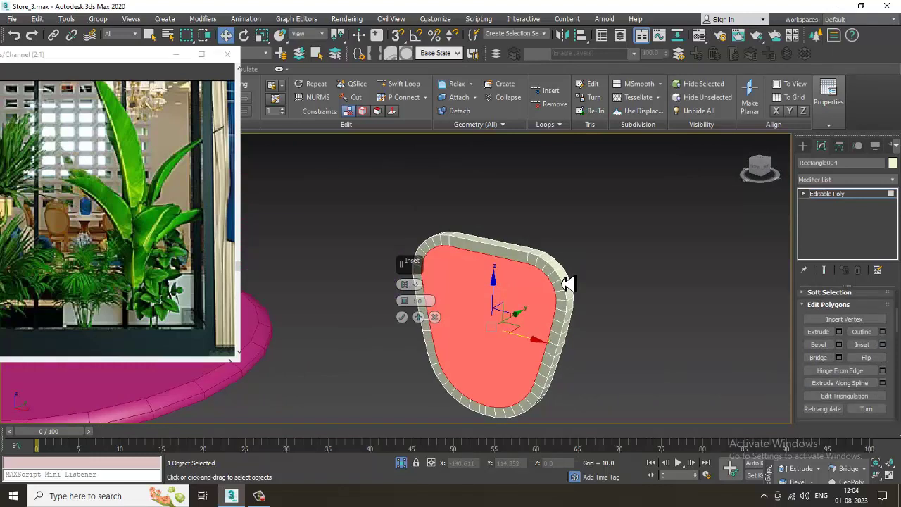
{"action": "left_click_drag", "start_coordinate": [406, 303], "coordinate": [406, 306]}
{"action": "left_click", "coordinate": [404, 317]}
{"action": "middle_click_drag", "start_coordinate": [624, 332], "coordinate": [620, 312], "text": "alt"}
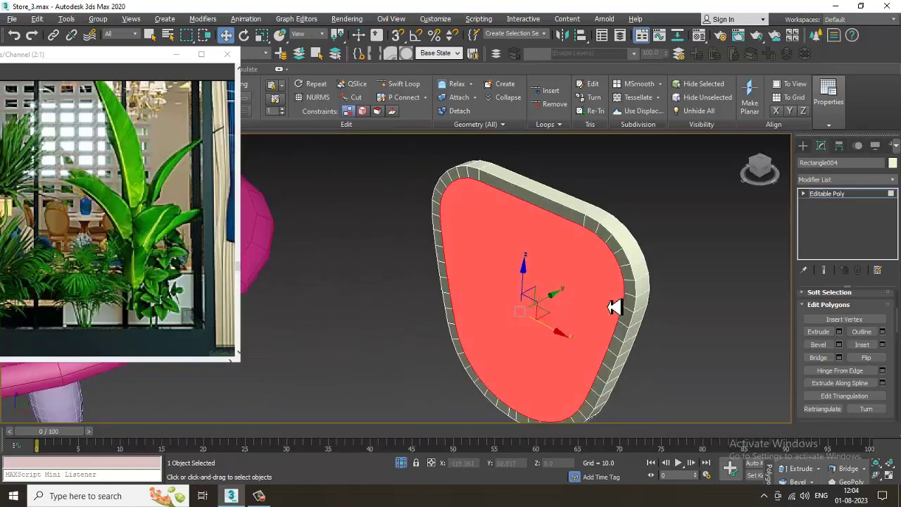
Extrude the inset front and back polygons slightly inward to recess them, and return to object level
{"action": "left_click", "coordinate": [839, 332]}
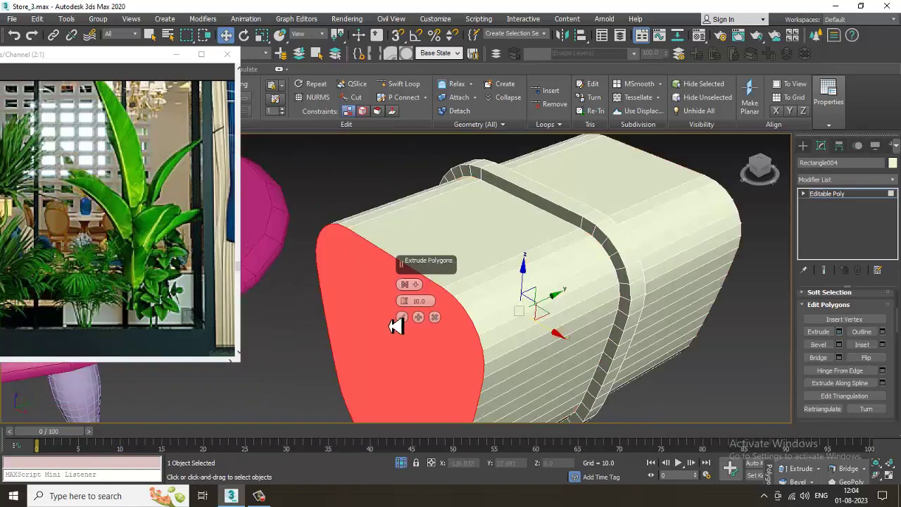
{"action": "left_click_drag", "start_coordinate": [404, 301], "coordinate": [438, 357]}
{"action": "left_click", "coordinate": [402, 317]}
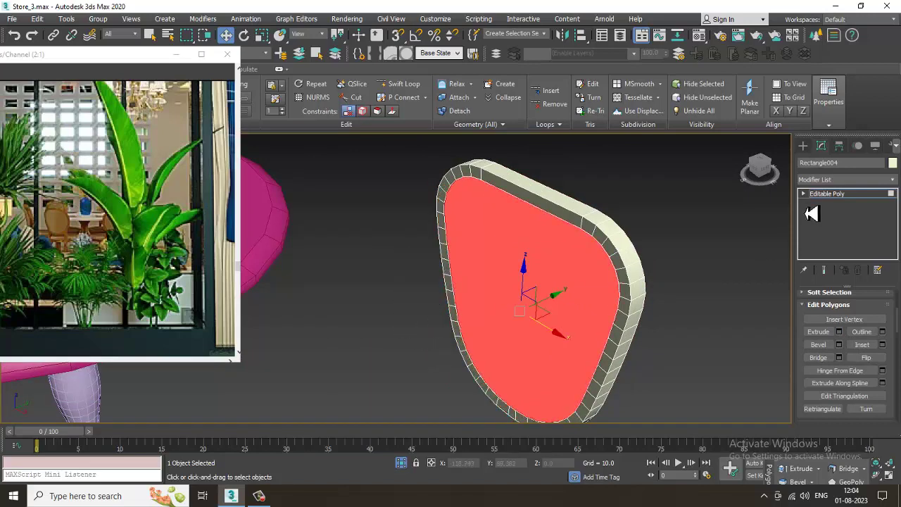
{"action": "left_click", "coordinate": [833, 197]}
Examine the rimmed panel's shape and placement beside the round table in the Perspective view
{"action": "left_click", "coordinate": [642, 245]}
{"action": "scroll", "coordinate": [640, 246], "scroll_direction": "down", "scroll_amount": 3}
{"action": "middle_click_drag", "start_coordinate": [639, 246], "coordinate": [584, 255], "text": "alt"}
{"action": "scroll", "coordinate": [599, 241], "scroll_direction": "down", "scroll_amount": 2}
{"action": "scroll", "coordinate": [528, 181], "scroll_direction": "up", "scroll_amount": 4}
{"action": "left_click", "coordinate": [509, 185]}
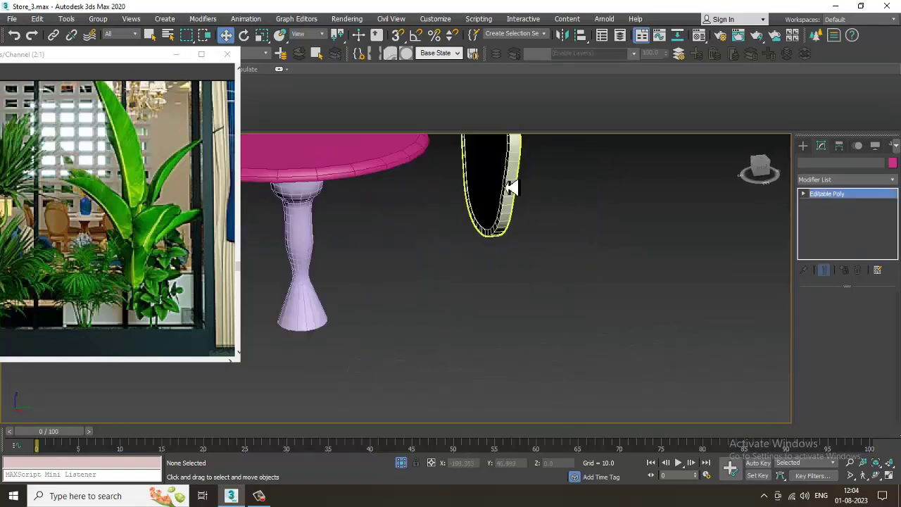
{"action": "middle_click_drag", "start_coordinate": [546, 228], "coordinate": [539, 252], "text": "alt"}
Draw a near-square rectangle spline about as wide as the panel, directly behind it in the enlarged Top view
{"action": "key", "text": "alt+w"}
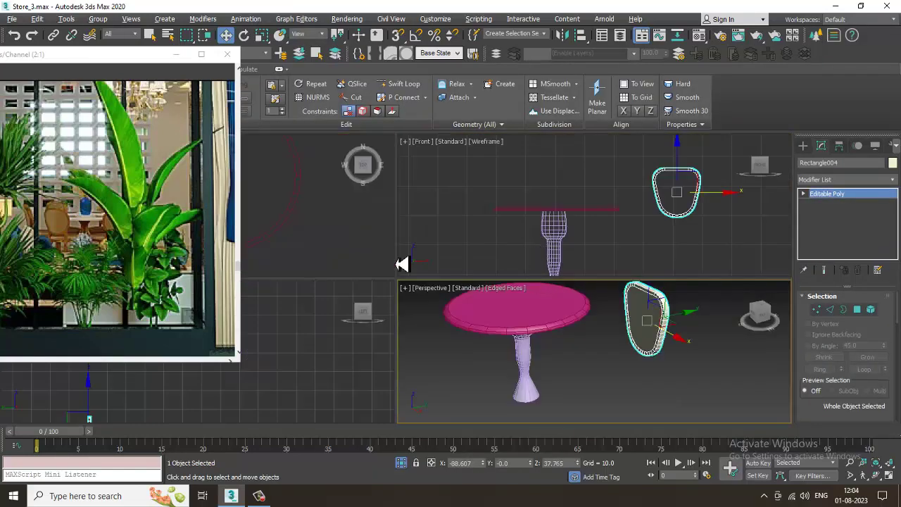
{"action": "middle_click", "coordinate": [322, 220]}
{"action": "key", "text": "alt+w"}
{"action": "key", "text": "z"}
{"action": "scroll", "coordinate": [342, 199], "scroll_direction": "down", "scroll_amount": 3}
{"action": "middle_click_drag", "start_coordinate": [344, 200], "coordinate": [528, 278]}
{"action": "scroll", "coordinate": [561, 285], "scroll_direction": "down", "scroll_amount": 2}
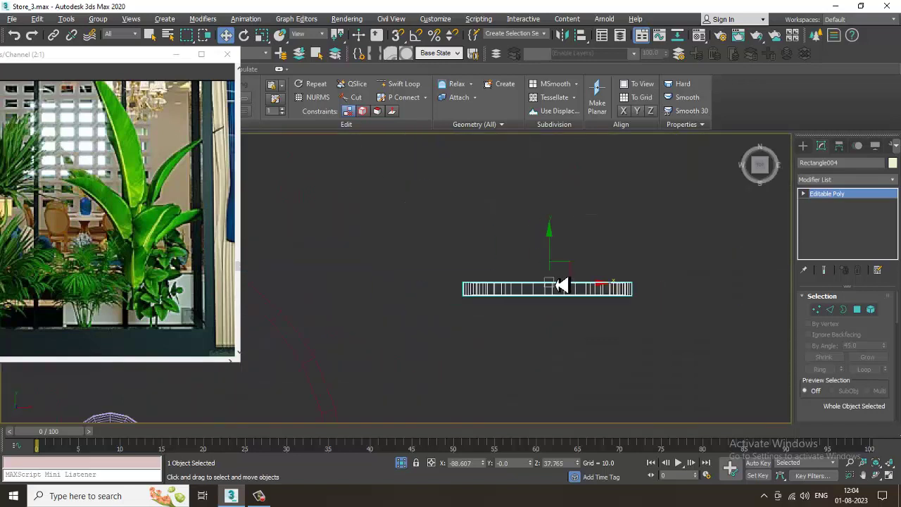
{"action": "left_click", "coordinate": [804, 145]}
{"action": "left_click", "coordinate": [867, 222]}
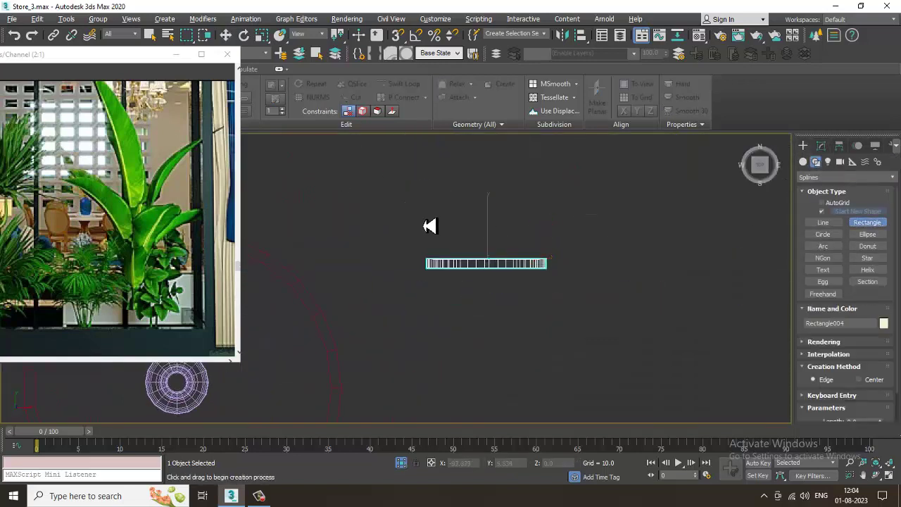
{"action": "left_click_drag", "start_coordinate": [429, 149], "coordinate": [543, 258]}
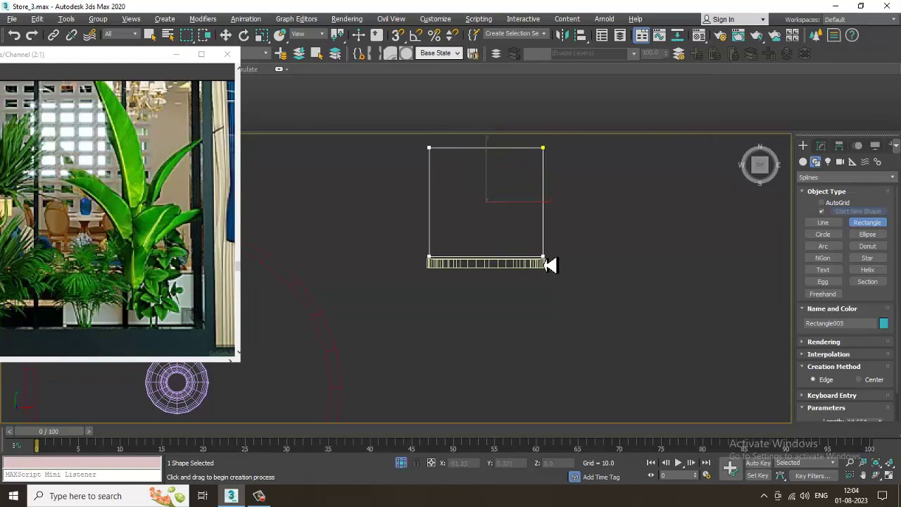
{"action": "key", "text": "w"}
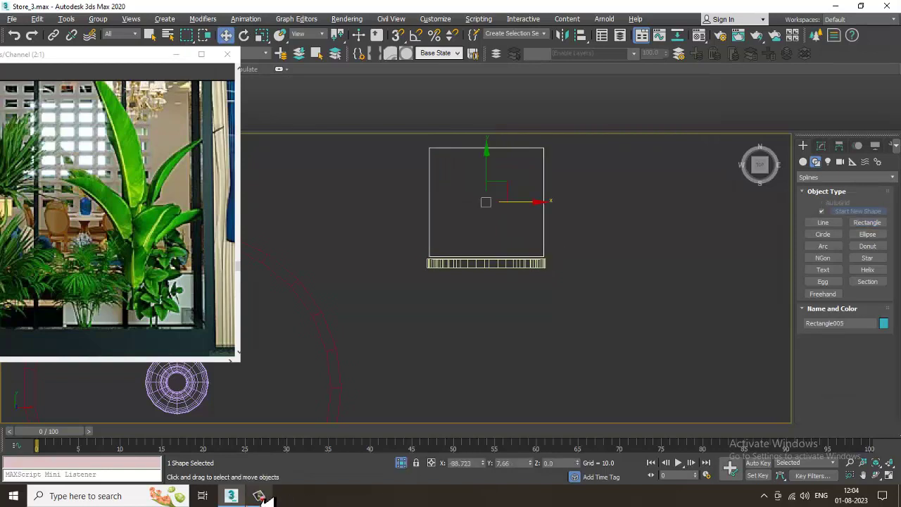
{"action": "left_click", "coordinate": [259, 496]}
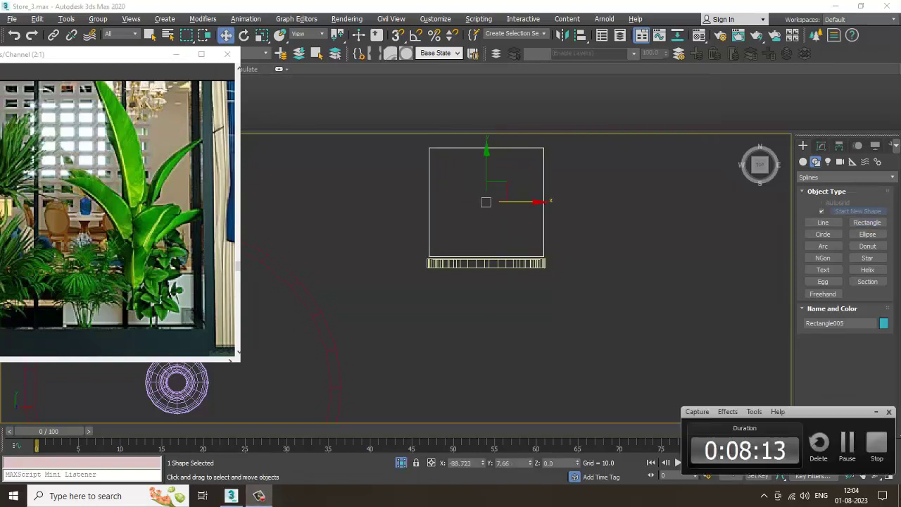
{"action": "left_click", "coordinate": [848, 443]}
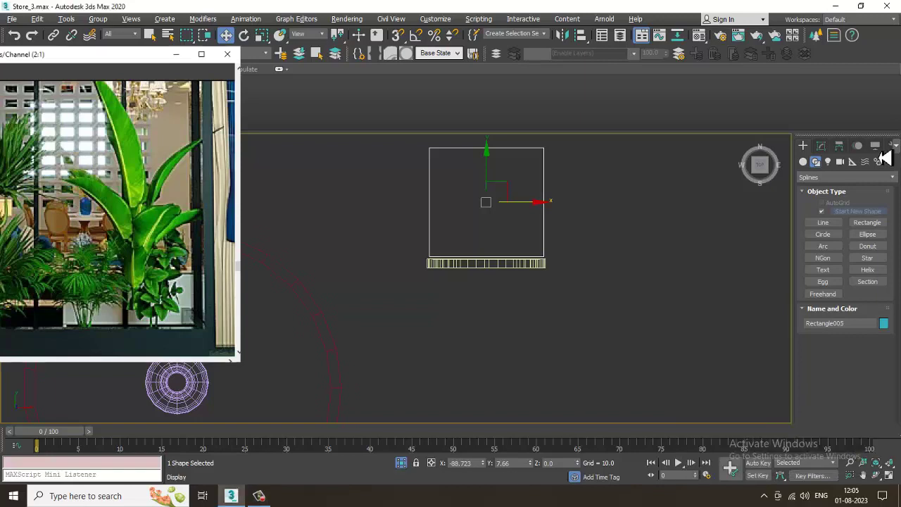
Convert the new rectangle behind the panel to an Editable Spline
{"action": "right_click", "coordinate": [468, 165]}
{"action": "mouse_move", "coordinate": [528, 268]}
{"action": "left_click", "coordinate": [633, 282]}
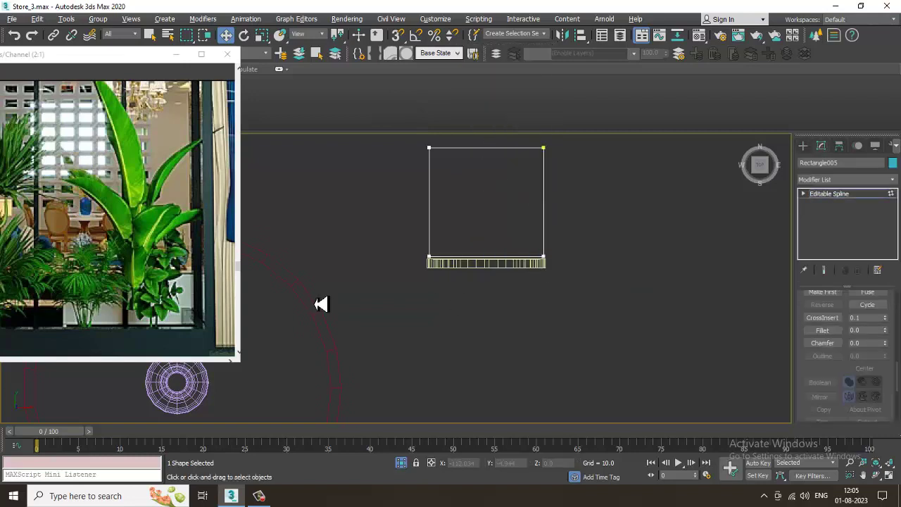
{"action": "left_click_drag", "start_coordinate": [491, 247], "coordinate": [492, 248]}
{"action": "right_click", "coordinate": [538, 250]}
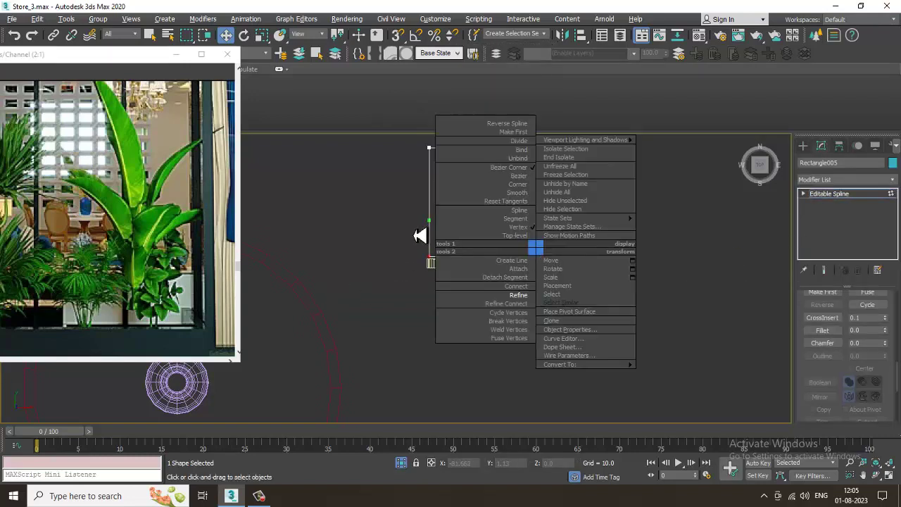
{"action": "left_click", "coordinate": [351, 299]}
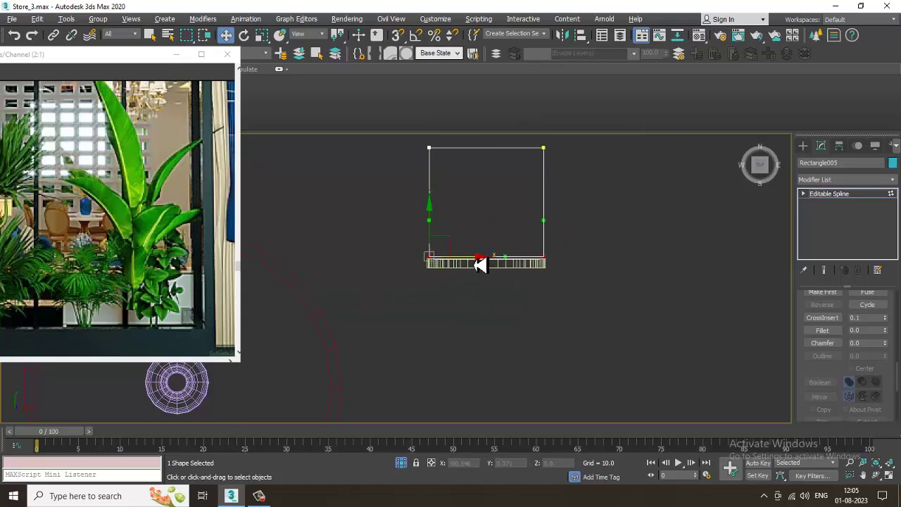
Move the rectangle's two vertices nearest the panel slightly inward to taper the seat outline
{"action": "left_click_drag", "start_coordinate": [402, 283], "coordinate": [462, 241]}
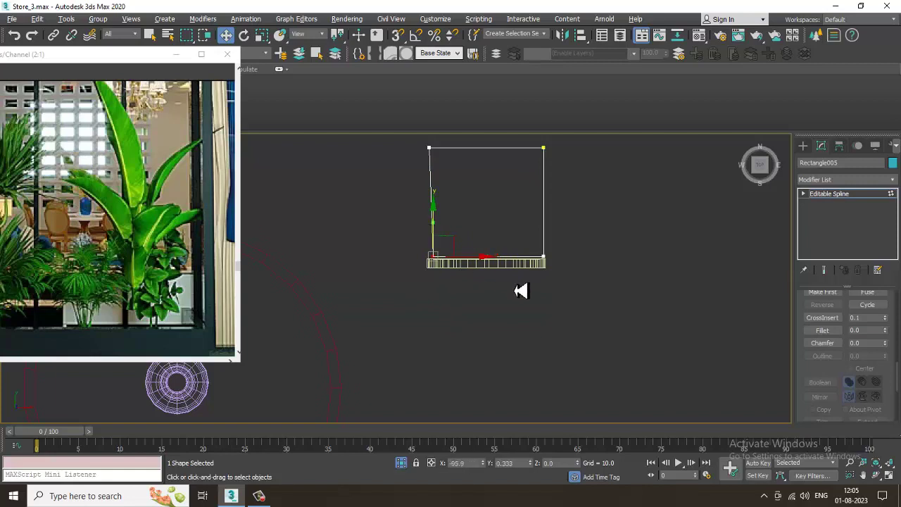
{"action": "left_click_drag", "start_coordinate": [620, 206], "coordinate": [615, 205]}
{"action": "left_click_drag", "start_coordinate": [595, 261], "coordinate": [585, 265]}
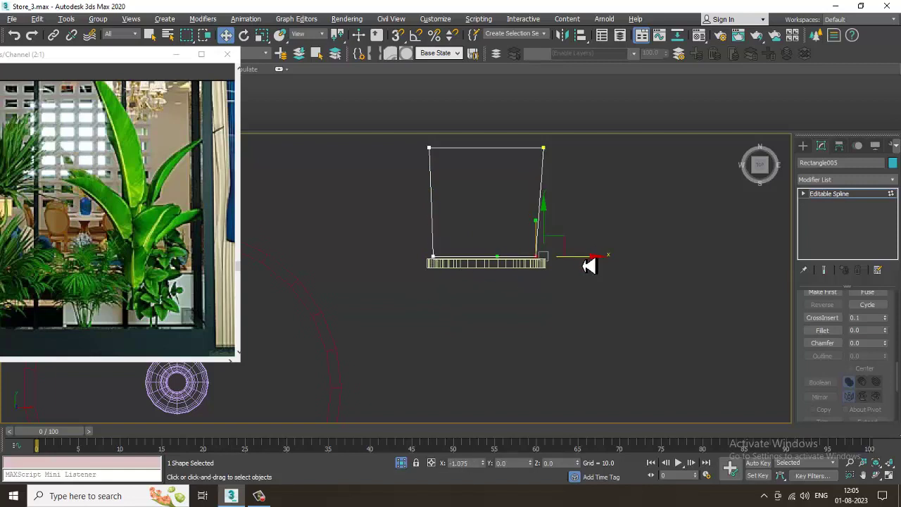
{"action": "mouse_move", "coordinate": [588, 265]}
{"action": "middle_mouse_down"}
{"action": "mouse_move", "coordinate": [607, 277]}
{"action": "mouse_move", "coordinate": [587, 282]}
{"action": "middle_mouse_up"}
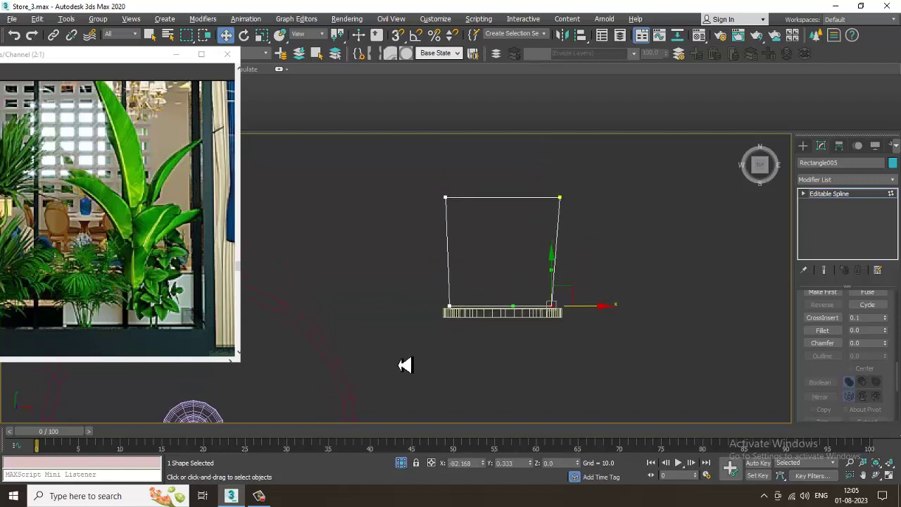
Move the seat outline's other panel-side vertex slightly inward and fillet all four corners of the outline
{"action": "left_click_drag", "start_coordinate": [446, 326], "coordinate": [495, 290]}
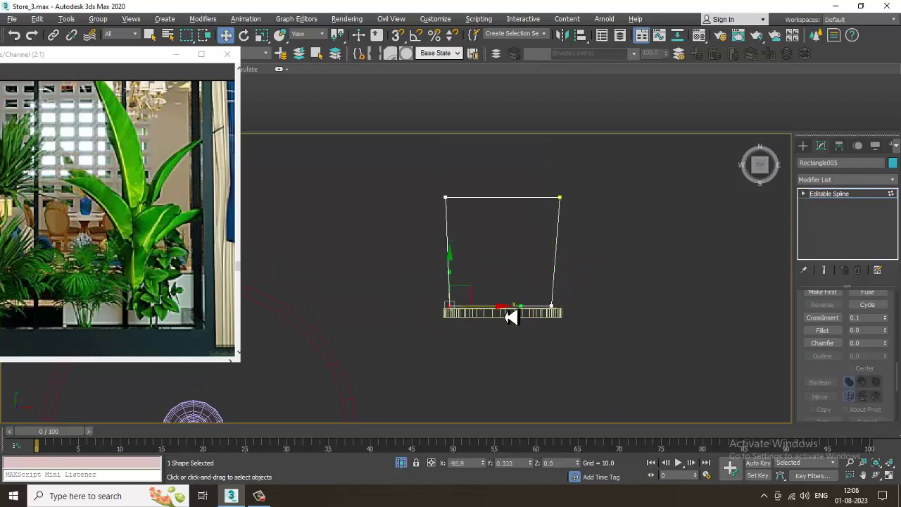
{"action": "left_click_drag", "start_coordinate": [510, 317], "coordinate": [476, 320]}
{"action": "left_click_drag", "start_coordinate": [645, 338], "coordinate": [646, 337]}
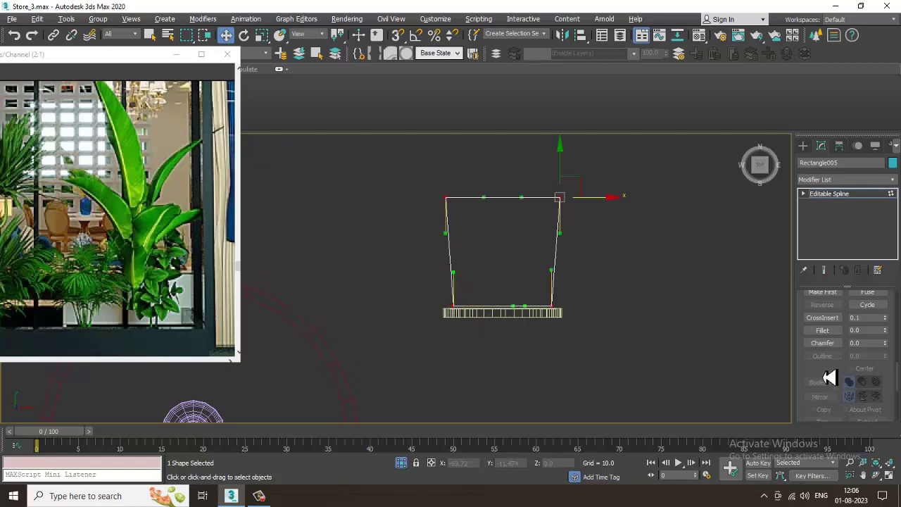
{"action": "left_click", "coordinate": [819, 331]}
{"action": "left_click_drag", "start_coordinate": [558, 198], "coordinate": [576, 190]}
{"action": "right_click", "coordinate": [594, 224]}
{"action": "scroll", "coordinate": [594, 224], "scroll_direction": "down", "scroll_amount": 2}
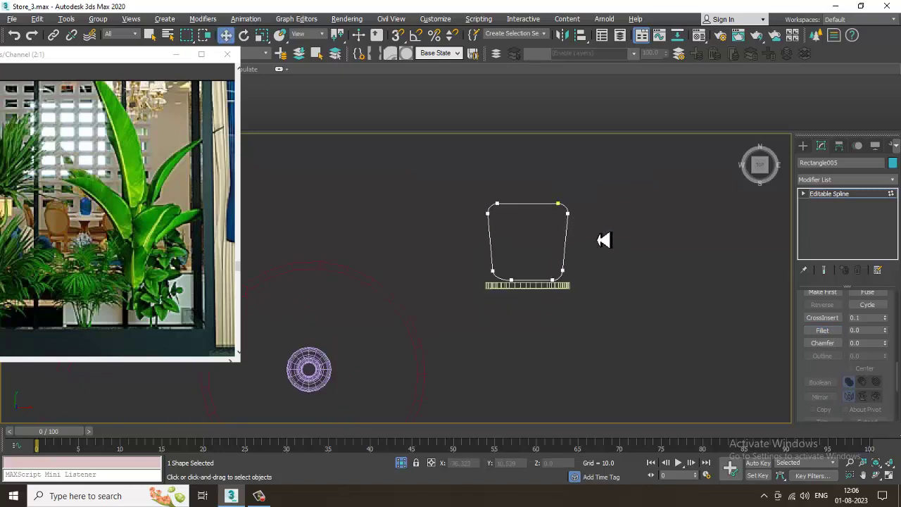
Extrude the rounded seat outline by 1.2
{"action": "left_click", "coordinate": [865, 179]}
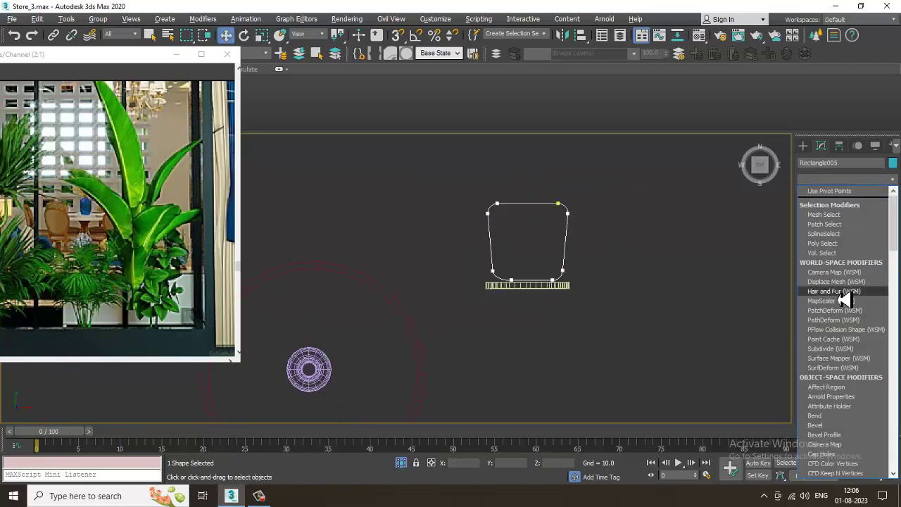
{"action": "scroll", "coordinate": [845, 299], "scroll_direction": "down", "scroll_amount": 5}
{"action": "left_click", "coordinate": [845, 193]}
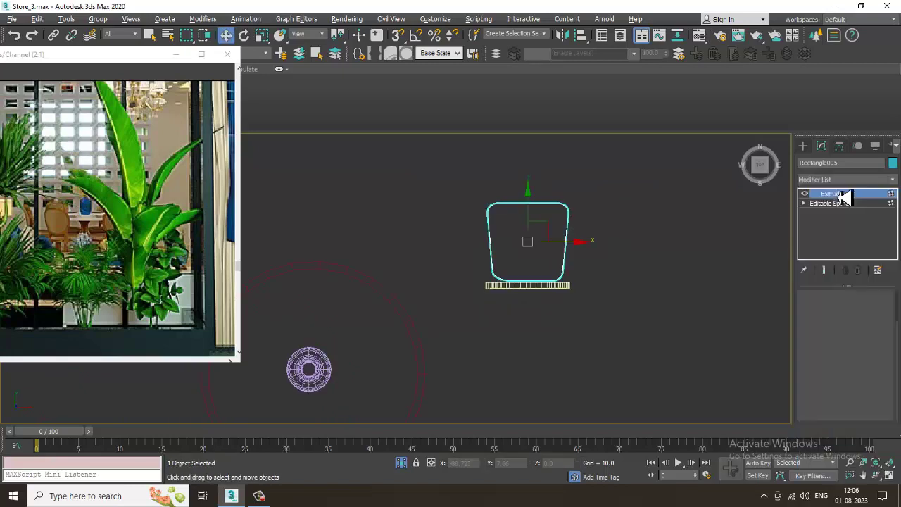
Raise the seat slab in the Perspective view to just below the back panel, at Z about 26
{"action": "key", "text": "alt+w"}
{"action": "middle_click_drag", "start_coordinate": [707, 401], "coordinate": [687, 387]}
{"action": "key", "text": "alt+w"}
{"action": "scroll", "coordinate": [639, 347], "scroll_direction": "down", "scroll_amount": 3}
{"action": "middle_click_drag", "start_coordinate": [640, 347], "coordinate": [537, 308], "text": "alt"}
{"action": "left_click_drag", "start_coordinate": [535, 309], "coordinate": [548, 199]}
{"action": "middle_click_drag", "start_coordinate": [550, 200], "coordinate": [539, 199], "text": "alt"}
{"action": "middle_click_drag", "start_coordinate": [539, 199], "coordinate": [537, 275]}
{"action": "middle_click_drag", "start_coordinate": [537, 275], "coordinate": [561, 296], "text": "alt"}
{"action": "scroll", "coordinate": [571, 286], "scroll_direction": "up", "scroll_amount": 4}
{"action": "scroll", "coordinate": [530, 323], "scroll_direction": "up", "scroll_amount": 3}
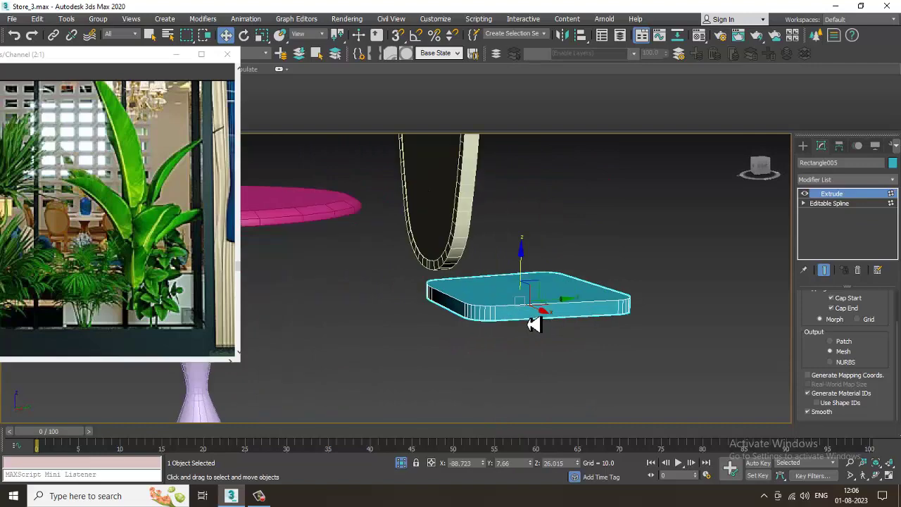
{"action": "scroll", "coordinate": [533, 318], "scroll_direction": "up", "scroll_amount": 3}
{"action": "middle_click_drag", "start_coordinate": [505, 287], "coordinate": [553, 279], "text": "alt"}
Bring up an enlarged Left view of the gap between back panel and seat and activate the Line tool
{"action": "left_click", "coordinate": [493, 241]}
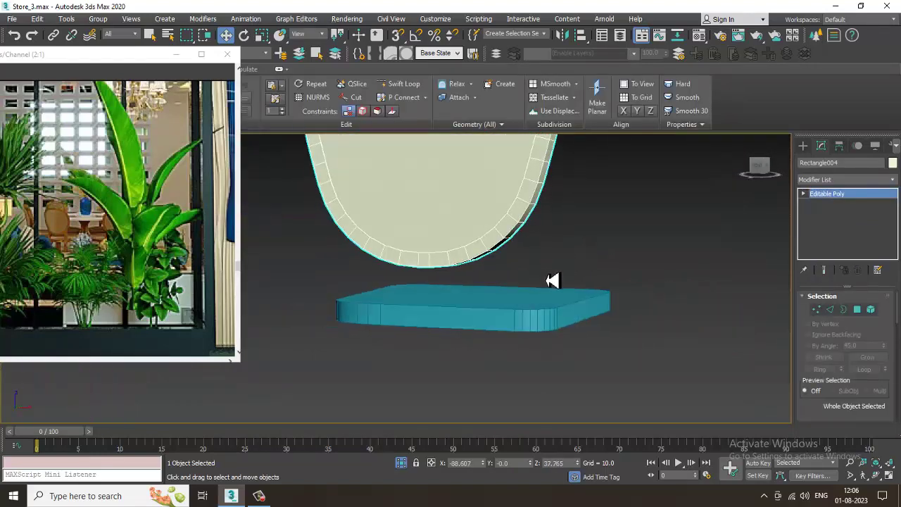
{"action": "key", "text": "alt+w"}
{"action": "scroll", "coordinate": [619, 162], "scroll_direction": "down", "scroll_amount": 3}
{"action": "middle_click", "coordinate": [298, 373]}
{"action": "key", "text": "alt+w"}
{"action": "scroll", "coordinate": [383, 227], "scroll_direction": "down", "scroll_amount": 3}
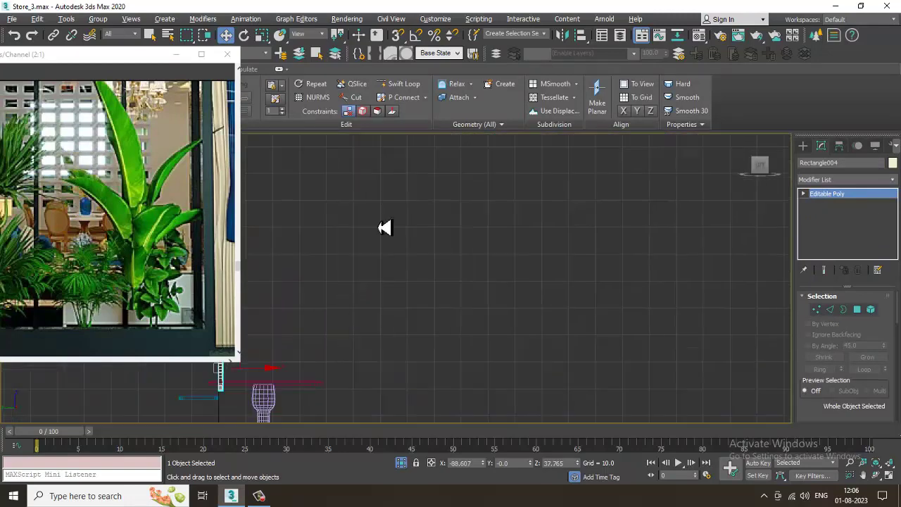
{"action": "scroll", "coordinate": [356, 307], "scroll_direction": "up", "scroll_amount": 3}
{"action": "middle_click_drag", "start_coordinate": [295, 391], "coordinate": [550, 259]}
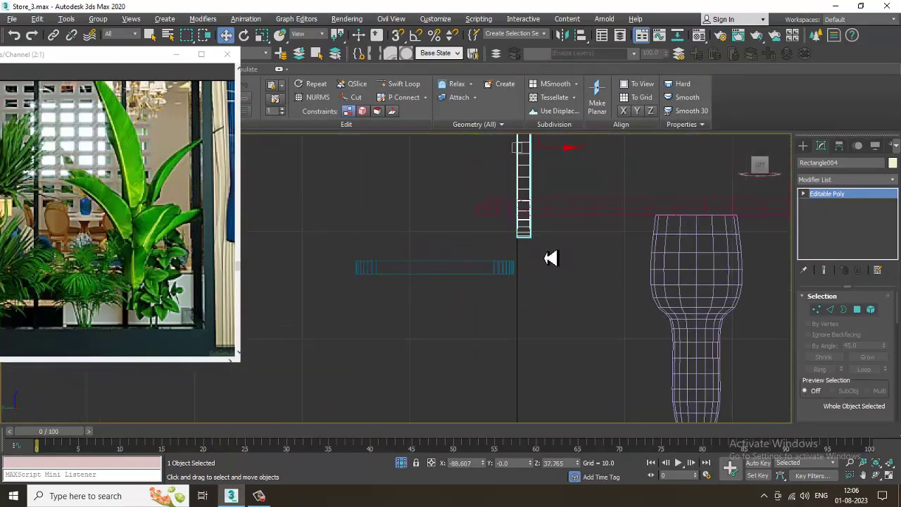
{"action": "left_click", "coordinate": [803, 145]}
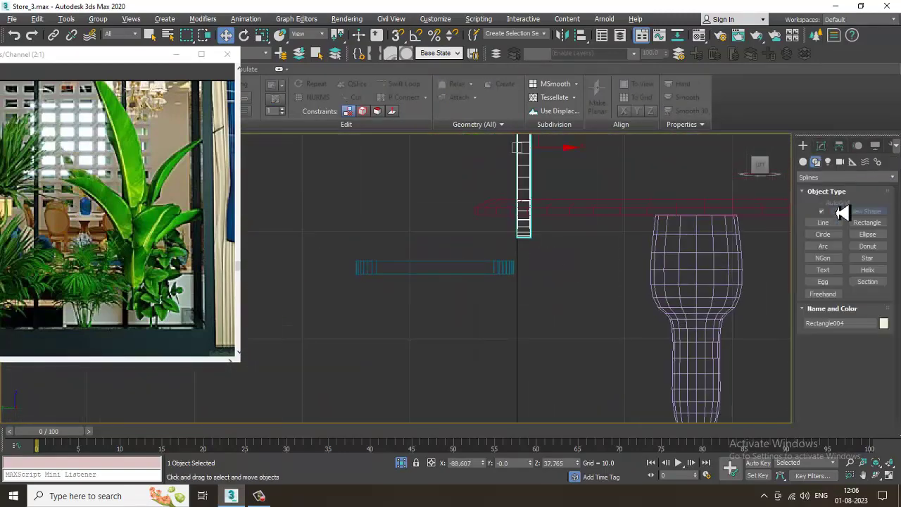
{"action": "left_click", "coordinate": [825, 224]}
{"action": "scroll", "coordinate": [546, 253], "scroll_direction": "up", "scroll_amount": 3}
{"action": "left_click", "coordinate": [506, 236]}
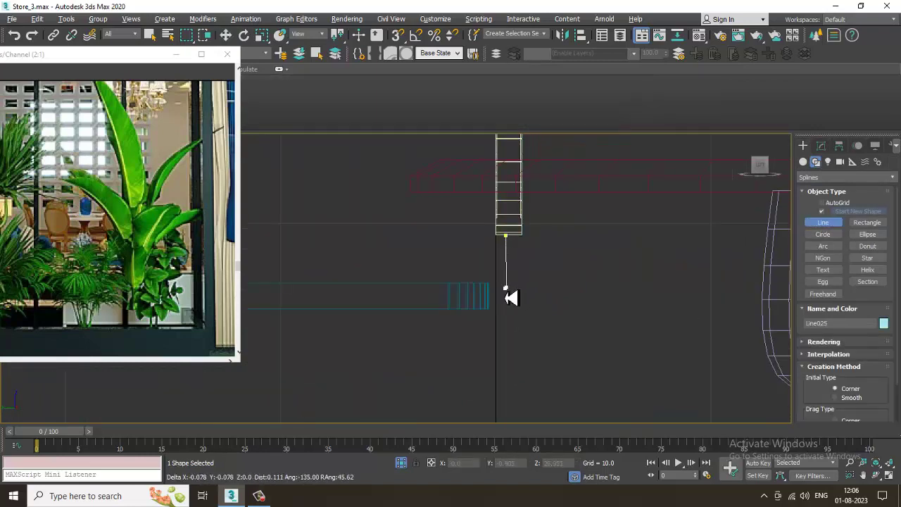
{"action": "left_click_drag", "start_coordinate": [507, 288], "coordinate": [477, 306]}
{"action": "right_click", "coordinate": [477, 305]}
Draw a curved line from the back panel's lower edge, bulging towards the table, into the seat's panel-side edge
{"action": "left_click", "coordinate": [507, 234]}
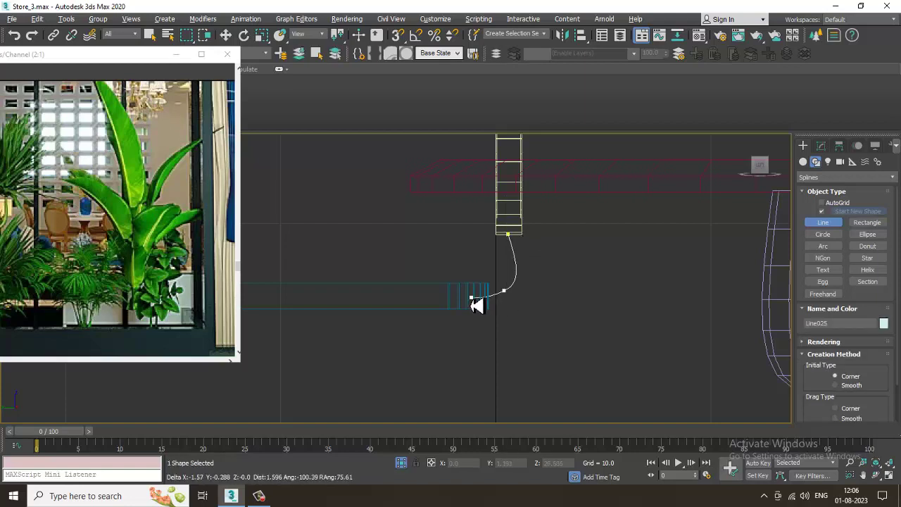
{"action": "left_click", "coordinate": [477, 305]}
{"action": "right_click", "coordinate": [477, 306]}
{"action": "right_click", "coordinate": [477, 306]}
Move the curved line along X to the chair in the Perspective view, at X about -84.8
{"action": "key", "text": "alt+w"}
{"action": "right_click", "coordinate": [609, 338]}
{"action": "key", "text": "alt+w"}
{"action": "middle_click_drag", "start_coordinate": [571, 319], "coordinate": [633, 343], "text": "alt"}
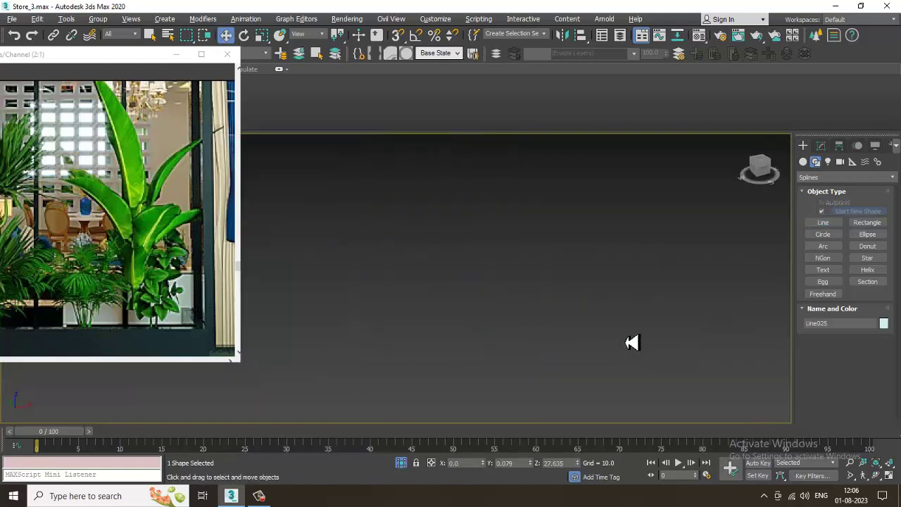
{"action": "scroll", "coordinate": [631, 342], "scroll_direction": "down", "scroll_amount": 10}
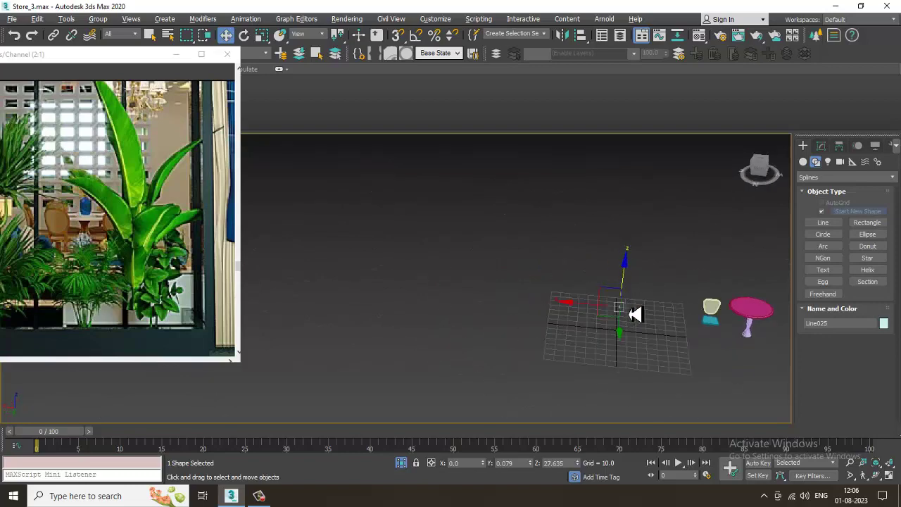
{"action": "left_click_drag", "start_coordinate": [595, 316], "coordinate": [666, 314]}
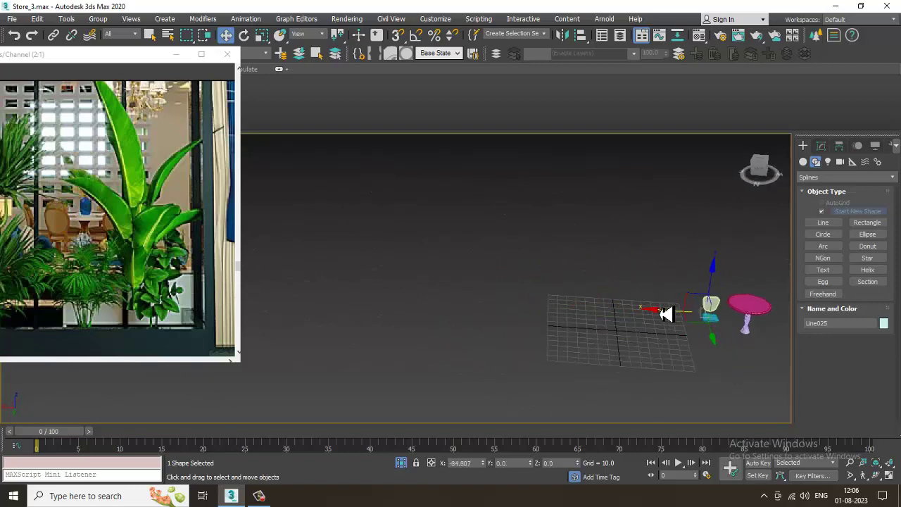
{"action": "scroll", "coordinate": [657, 311], "scroll_direction": "up", "scroll_amount": 8}
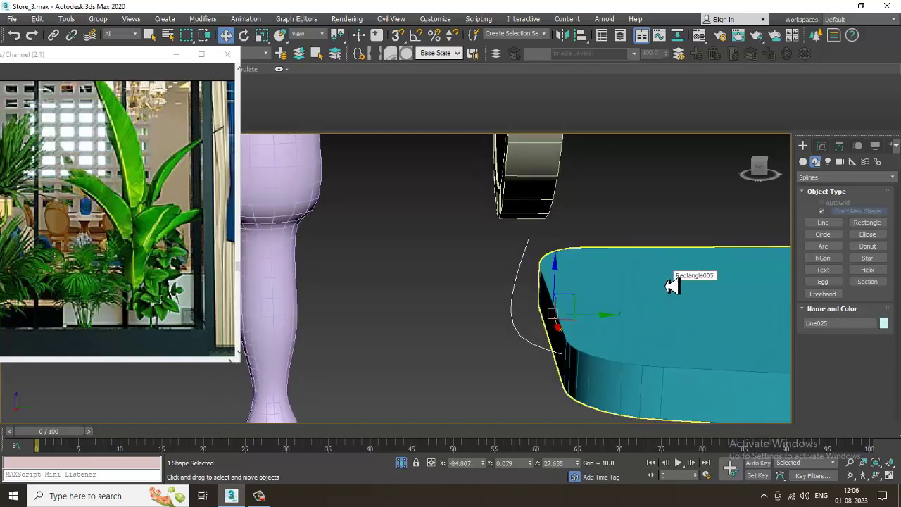
Raise the curved line's top vertex to Z about 30.8 so it meets the back panel's rim
{"action": "key", "text": "1"}
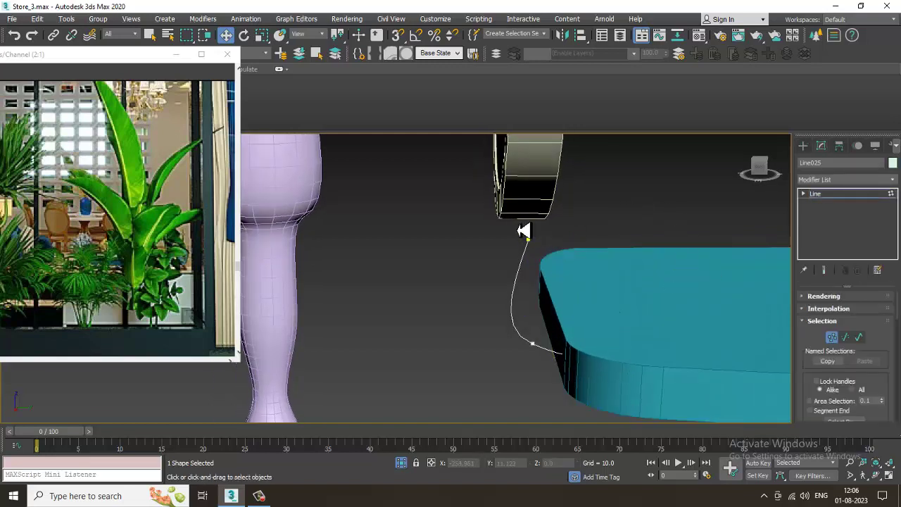
{"action": "left_click", "coordinate": [531, 239]}
{"action": "middle_click_drag", "start_coordinate": [527, 191], "coordinate": [898, 218], "text": "alt"}
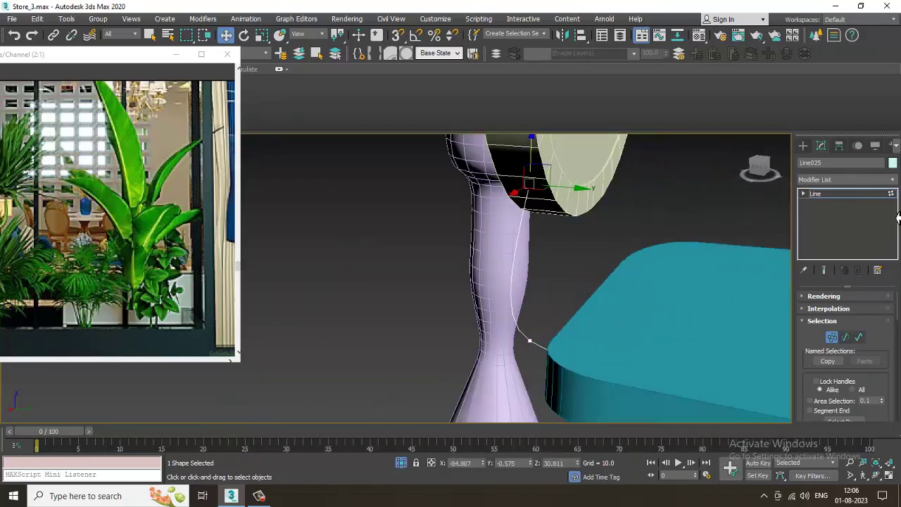
{"action": "left_click", "coordinate": [872, 196]}
Copy the curved line along X to the opposite side of the panel's lower edge, at X about -92.9
{"action": "scroll", "coordinate": [610, 274], "scroll_direction": "down", "scroll_amount": 3}
{"action": "middle_click_drag", "start_coordinate": [610, 274], "coordinate": [699, 215], "text": "alt"}
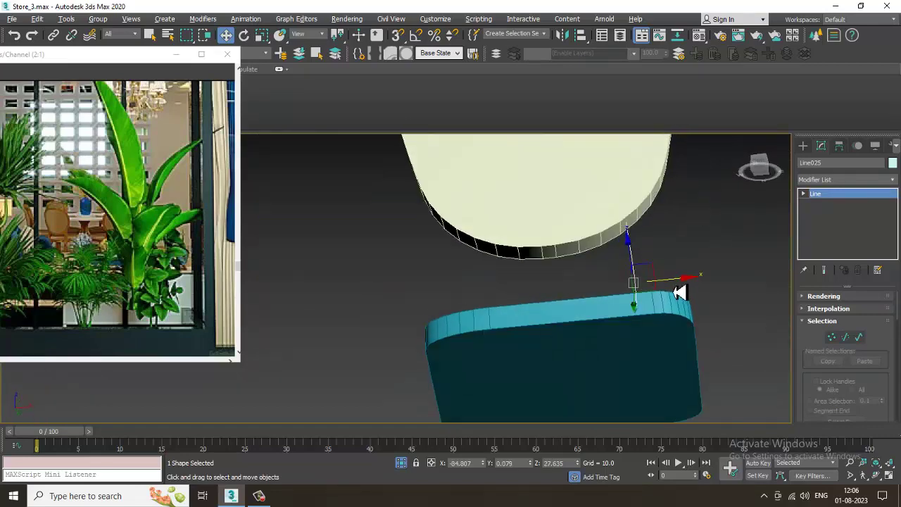
{"action": "mouse_move", "coordinate": [680, 285]}
{"action": "left_mouse_down"}
{"action": "mouse_move", "coordinate": [529, 316]}
{"action": "mouse_move", "coordinate": [591, 344]}
{"action": "left_mouse_up"}
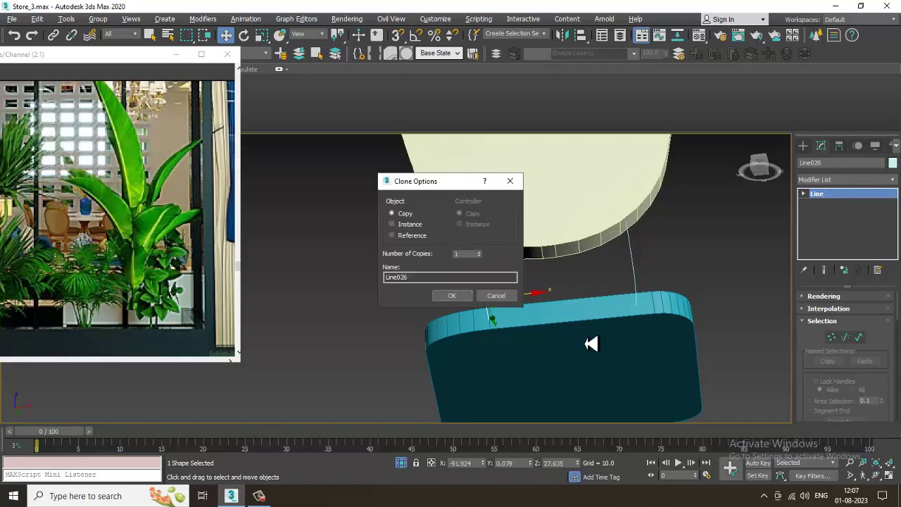
{"action": "left_click", "coordinate": [452, 295]}
{"action": "mouse_move", "coordinate": [484, 305]}
{"action": "middle_mouse_down", "text": "alt"}
{"action": "mouse_move", "coordinate": [547, 356]}
{"action": "mouse_move", "coordinate": [521, 373]}
{"action": "mouse_move", "coordinate": [537, 381]}
{"action": "mouse_move", "coordinate": [519, 402]}
{"action": "mouse_move", "coordinate": [708, 401]}
{"action": "mouse_move", "coordinate": [609, 326]}
{"action": "mouse_move", "coordinate": [584, 320]}
{"action": "middle_mouse_up", "text": "alt"}
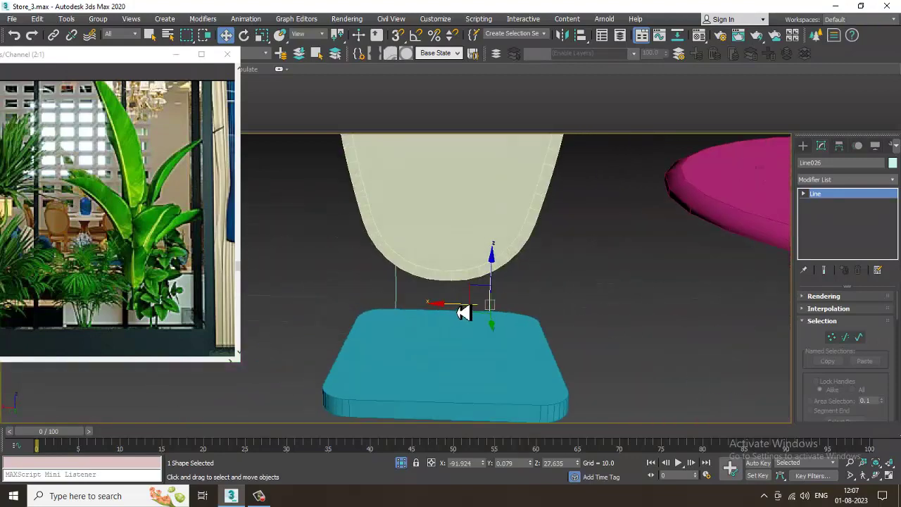
{"action": "left_click_drag", "start_coordinate": [462, 308], "coordinate": [476, 310]}
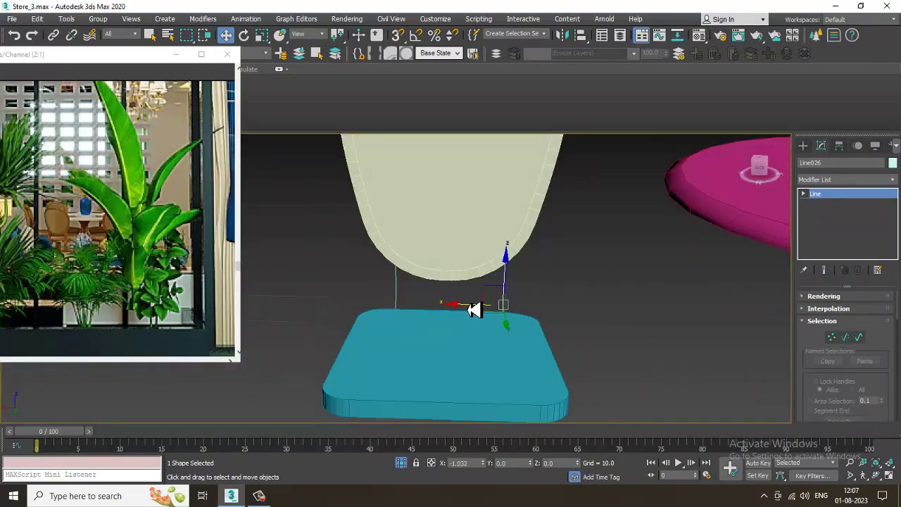
Enable the copied line's rectangular thickness in the viewport, with length 1.62 and width 0.94
{"action": "left_click", "coordinate": [810, 297]}
{"action": "scroll", "coordinate": [817, 314], "scroll_direction": "down", "scroll_amount": 3}
{"action": "left_click", "coordinate": [813, 344]}
{"action": "scroll", "coordinate": [836, 352], "scroll_direction": "up", "scroll_amount": 3}
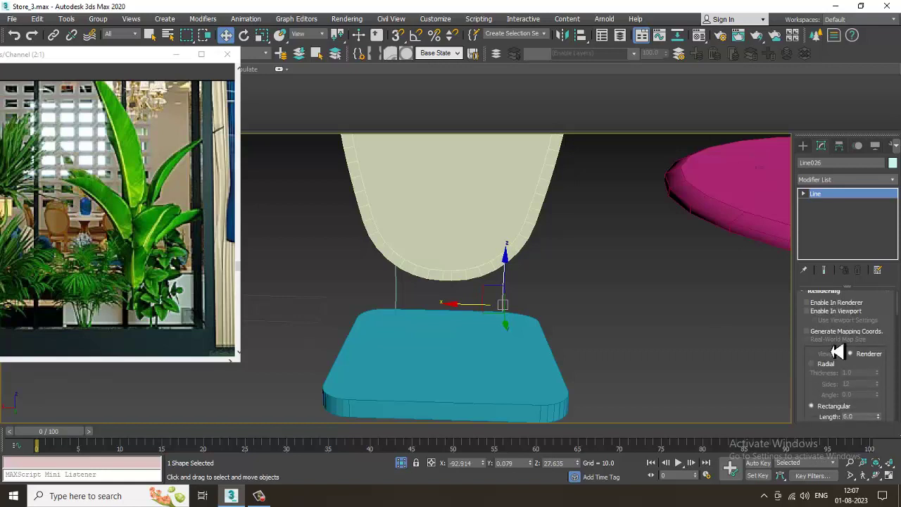
{"action": "left_click", "coordinate": [806, 311]}
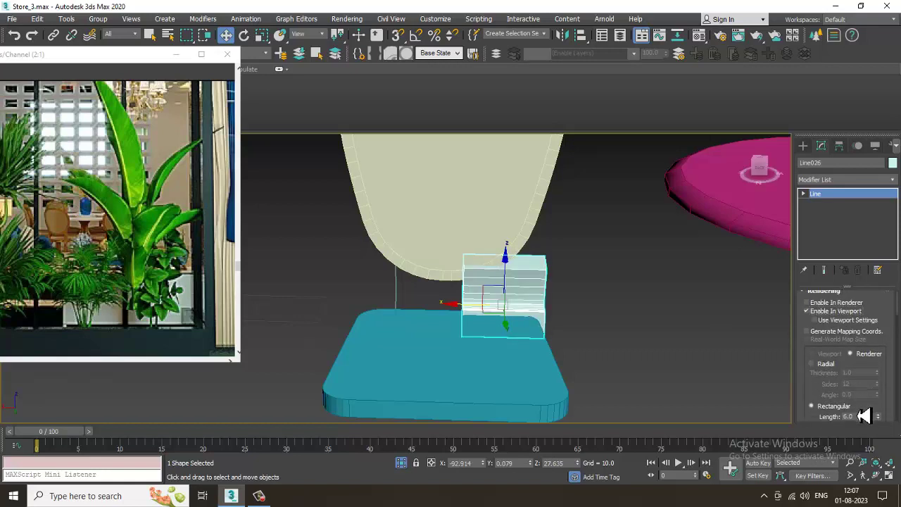
{"action": "left_click_drag", "start_coordinate": [882, 424], "coordinate": [890, 467]}
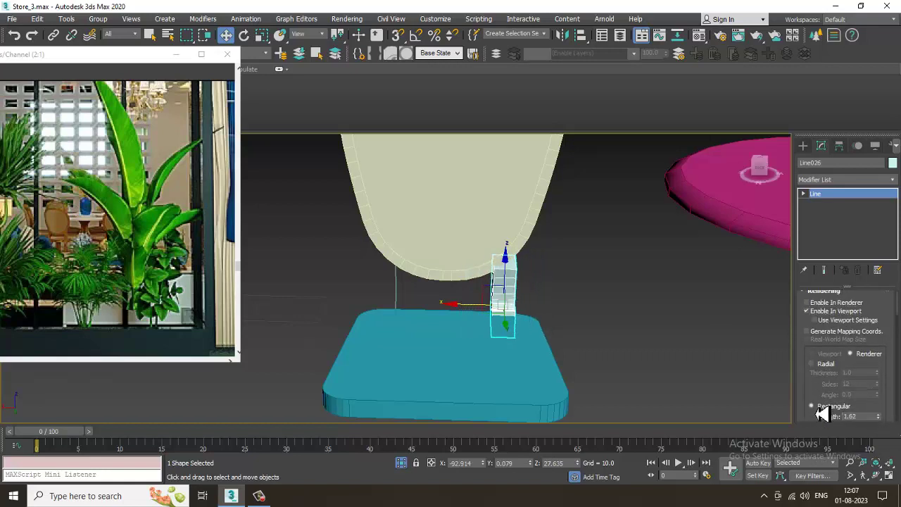
{"action": "middle_click_drag", "start_coordinate": [549, 278], "coordinate": [662, 294], "text": "alt"}
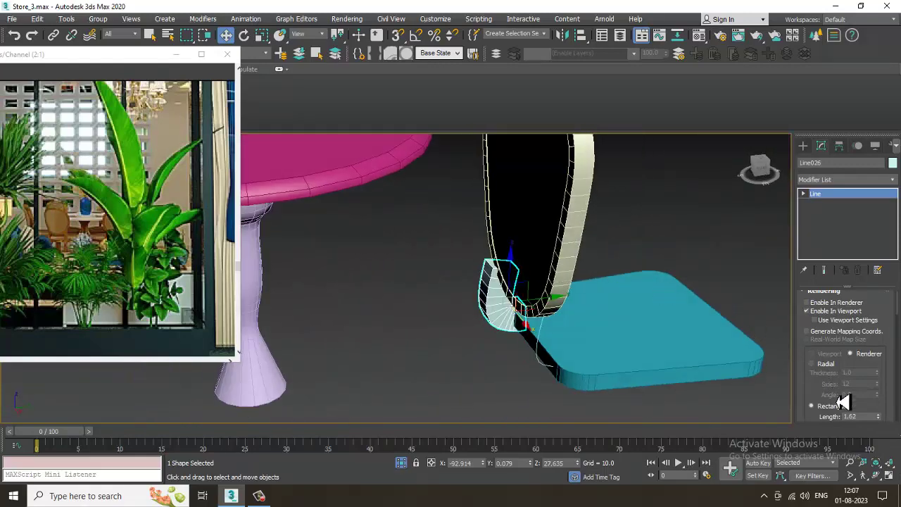
{"action": "left_click_drag", "start_coordinate": [842, 401], "coordinate": [828, 325]}
{"action": "left_click_drag", "start_coordinate": [885, 364], "coordinate": [893, 395]}
{"action": "middle_click_drag", "start_coordinate": [479, 294], "coordinate": [511, 293], "text": "alt"}
{"action": "scroll", "coordinate": [542, 294], "scroll_direction": "up", "scroll_amount": 2}
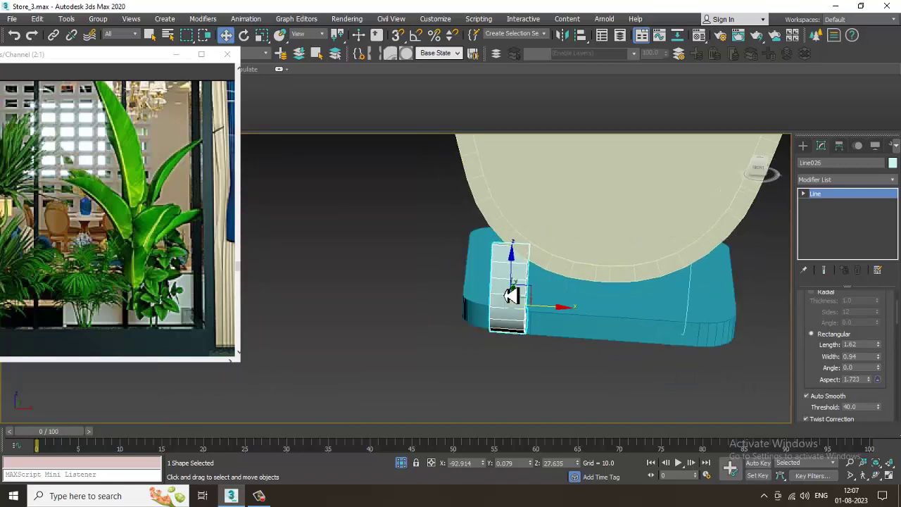
Lean the thickened strip's top vertex inward and up along the panel's rim, and reduce its rectangular length to 1.312
{"action": "scroll", "coordinate": [513, 296], "scroll_direction": "up", "scroll_amount": 2}
{"action": "key", "text": "1"}
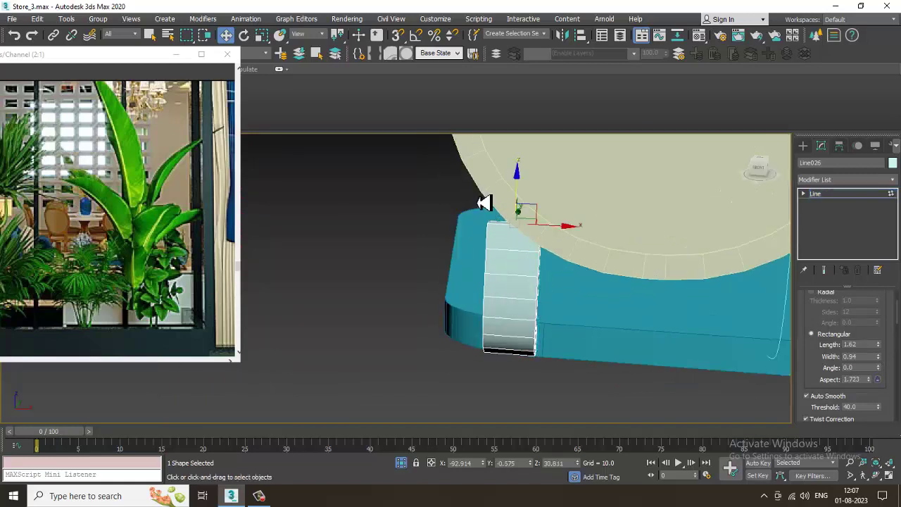
{"action": "left_click_drag", "start_coordinate": [542, 214], "coordinate": [556, 202]}
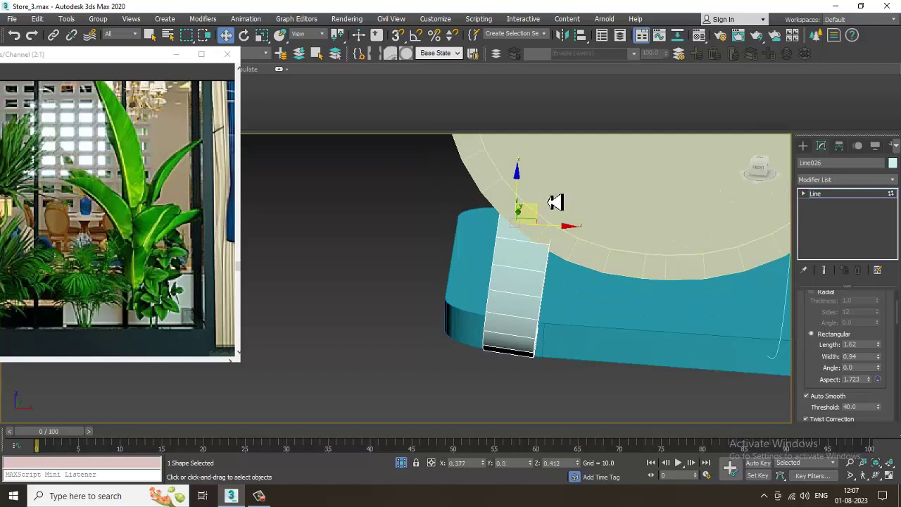
{"action": "mouse_move", "coordinate": [566, 250]}
{"action": "middle_mouse_down", "text": "alt"}
{"action": "mouse_move", "coordinate": [623, 244]}
{"action": "mouse_move", "coordinate": [624, 252]}
{"action": "mouse_move", "coordinate": [567, 256]}
{"action": "middle_mouse_up", "text": "alt"}
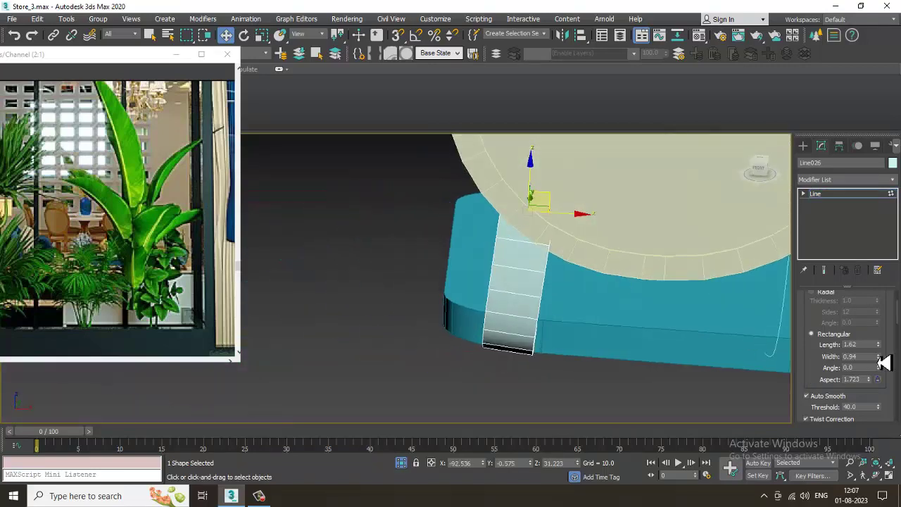
{"action": "left_click_drag", "start_coordinate": [884, 352], "coordinate": [895, 362]}
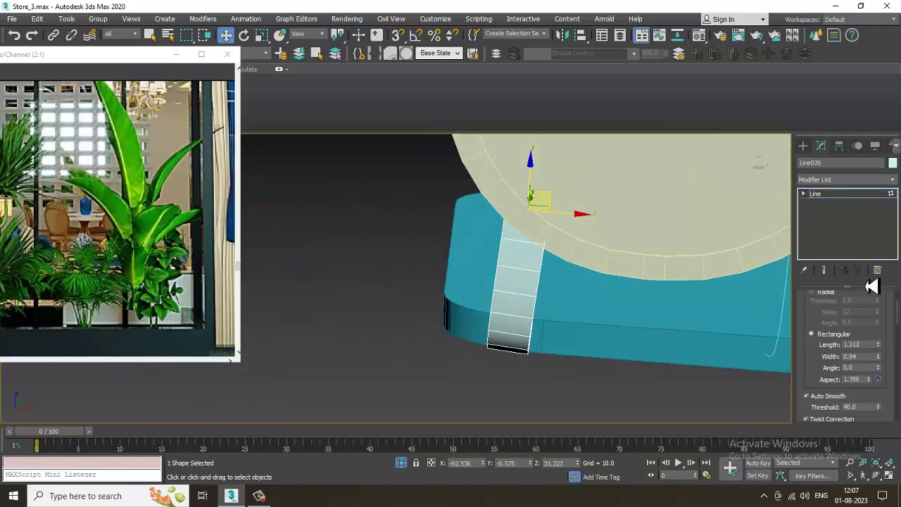
{"action": "left_click", "coordinate": [842, 192]}
Delete the thin original line on the other side of the chair
{"action": "scroll", "coordinate": [643, 278], "scroll_direction": "down", "scroll_amount": 3}
{"action": "middle_click_drag", "start_coordinate": [643, 278], "coordinate": [659, 295], "text": "alt"}
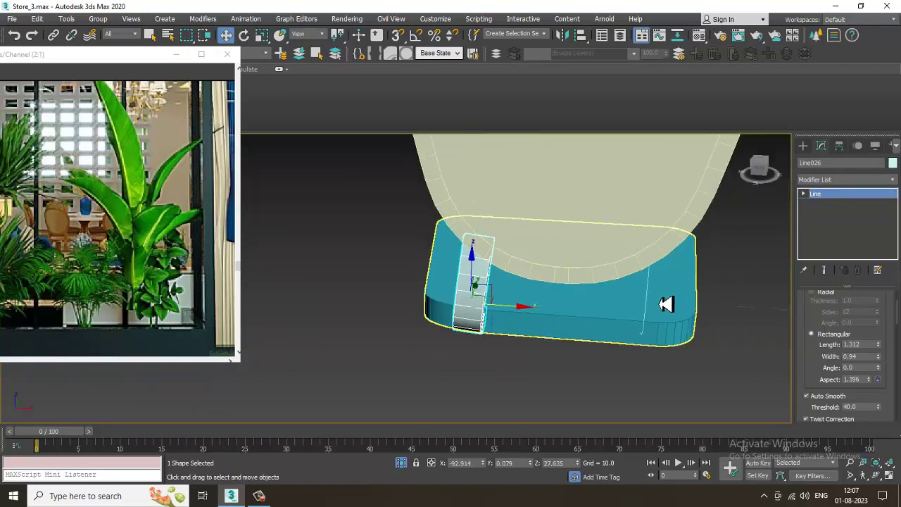
{"action": "left_click", "coordinate": [646, 294]}
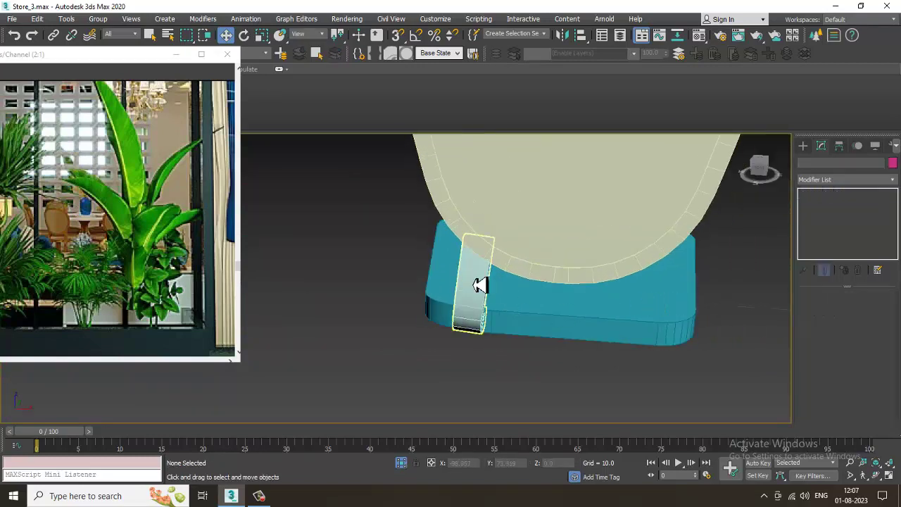
Mirror the thickened strip about X as a copy and move it to the opposite side of the panel's lower edge
{"action": "left_click", "coordinate": [478, 284]}
{"action": "left_click", "coordinate": [563, 36]}
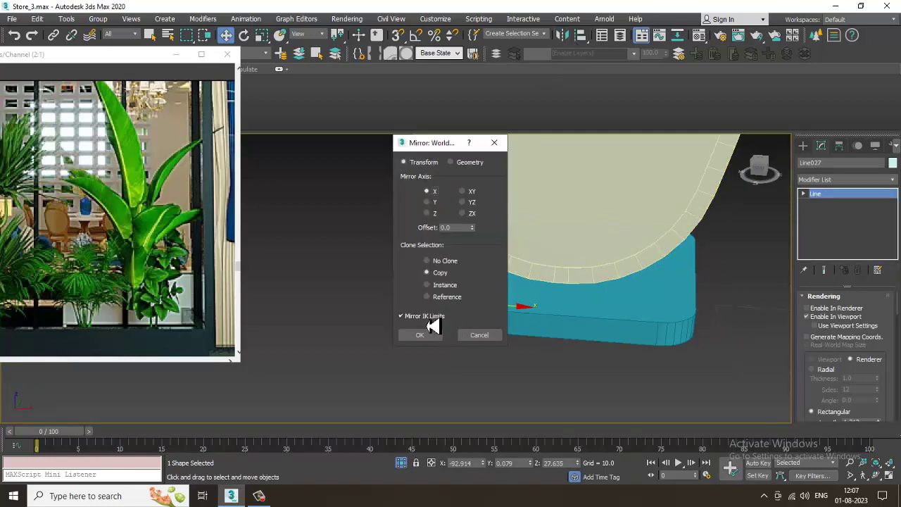
{"action": "left_click", "coordinate": [421, 337]}
{"action": "left_click_drag", "start_coordinate": [507, 314], "coordinate": [684, 333]}
Select the seat slab and examine how the two curved strips join it to the back panel beside the table
{"action": "scroll", "coordinate": [680, 326], "scroll_direction": "down", "scroll_amount": 5}
{"action": "middle_click_drag", "start_coordinate": [680, 326], "coordinate": [569, 321], "text": "alt"}
{"action": "scroll", "coordinate": [680, 287], "scroll_direction": "down", "scroll_amount": 3}
{"action": "scroll", "coordinate": [680, 287], "scroll_direction": "up", "scroll_amount": 3}
{"action": "scroll", "coordinate": [599, 345], "scroll_direction": "up", "scroll_amount": 3}
{"action": "left_click", "coordinate": [624, 368]}
{"action": "middle_click_drag", "start_coordinate": [623, 368], "coordinate": [587, 288], "text": "alt"}
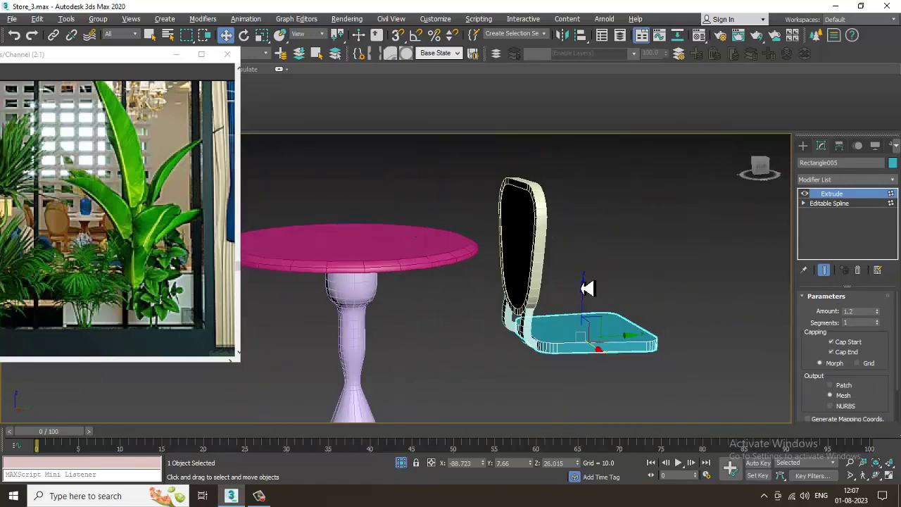
Move the chair back panel's pivot down to the panel's lower end, at about Z 30.1
{"action": "scroll", "coordinate": [577, 278], "scroll_direction": "up", "scroll_amount": 3}
{"action": "left_click", "coordinate": [508, 237]}
{"action": "key", "text": "e"}
{"action": "key", "text": "alt+w"}
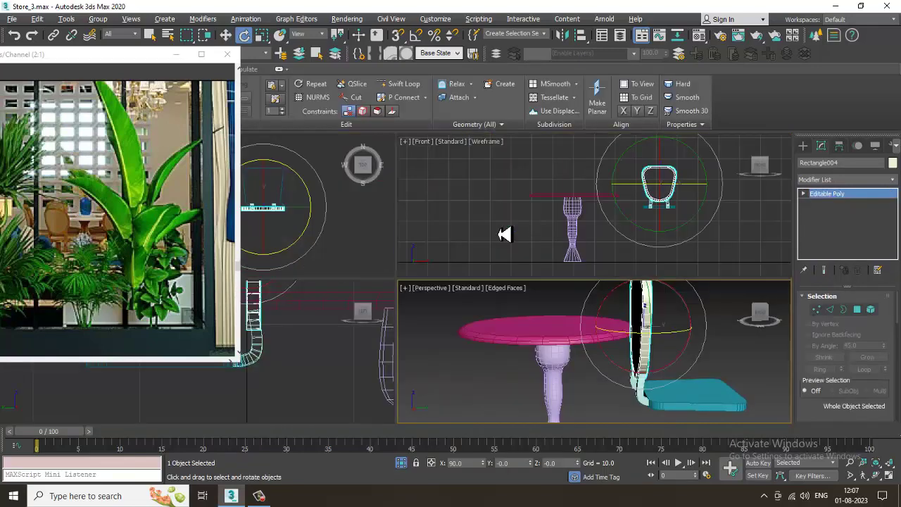
{"action": "middle_click_drag", "start_coordinate": [312, 341], "coordinate": [284, 336]}
{"action": "key", "text": "alt+w"}
{"action": "scroll", "coordinate": [384, 236], "scroll_direction": "up", "scroll_amount": 2}
{"action": "middle_click_drag", "start_coordinate": [386, 229], "coordinate": [435, 261]}
{"action": "scroll", "coordinate": [435, 261], "scroll_direction": "down", "scroll_amount": 2}
{"action": "key", "text": "w"}
{"action": "left_click", "coordinate": [838, 145]}
{"action": "left_click", "coordinate": [846, 223]}
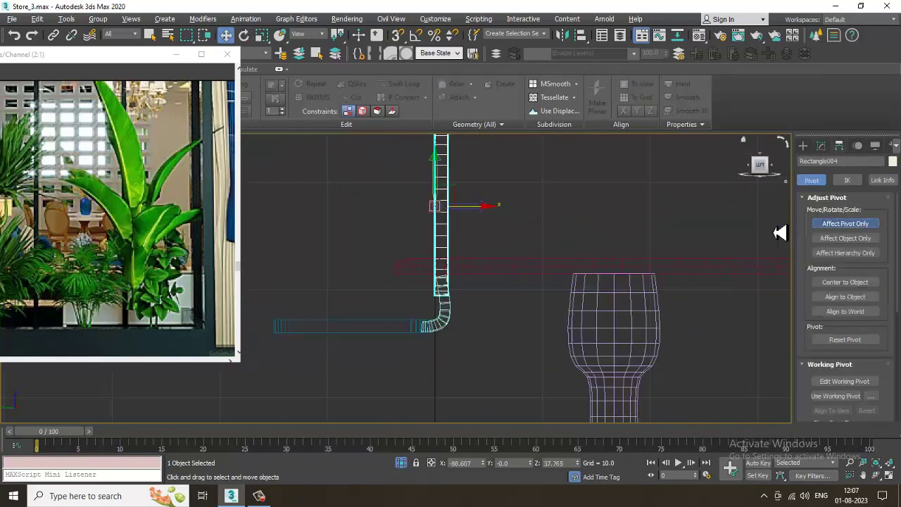
{"action": "left_click_drag", "start_coordinate": [457, 195], "coordinate": [492, 270]}
{"action": "left_click", "coordinate": [845, 224]}
Rotate the back panel about 3.3° around its lower pivot so it leans backward, away from the seat
{"action": "key", "text": "e"}
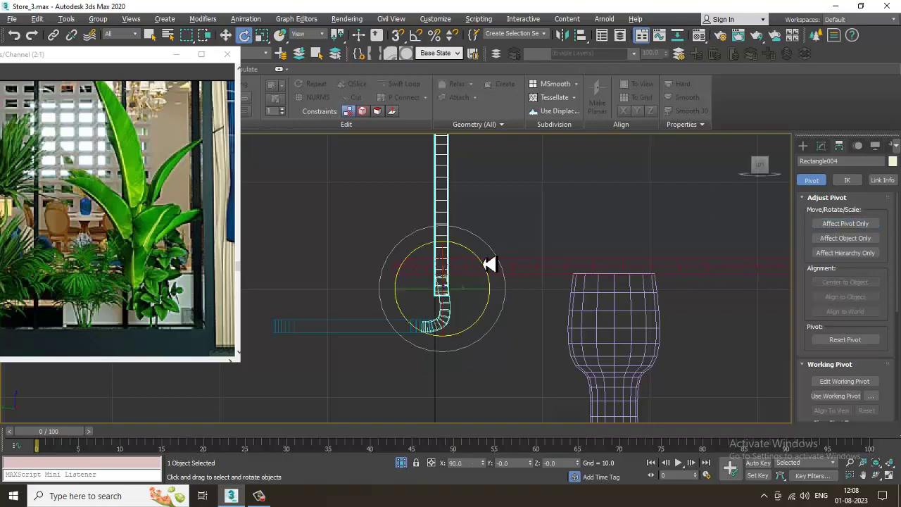
{"action": "left_click_drag", "start_coordinate": [483, 264], "coordinate": [487, 266]}
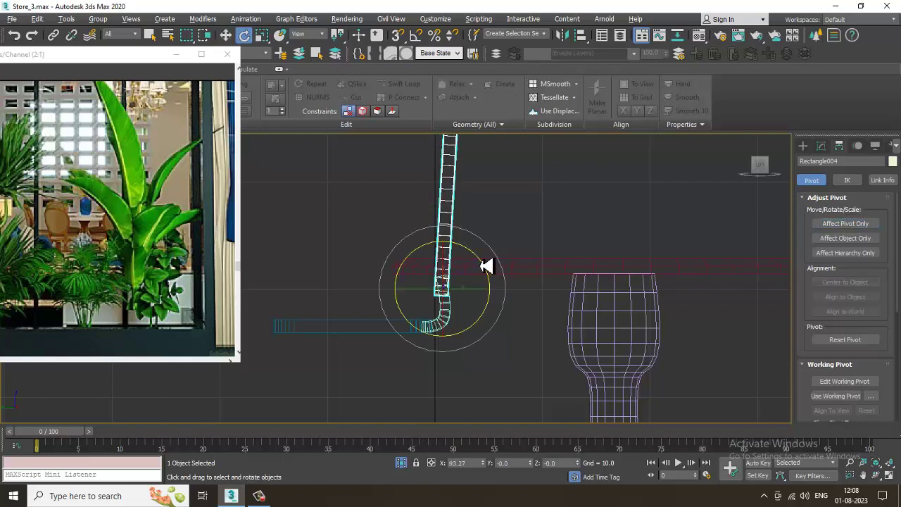
{"action": "key", "text": "w"}
{"action": "key", "text": "alt+w"}
{"action": "middle_click", "coordinate": [634, 357]}
{"action": "key", "text": "alt+w"}
{"action": "middle_click_drag", "start_coordinate": [633, 358], "coordinate": [525, 296], "text": "alt"}
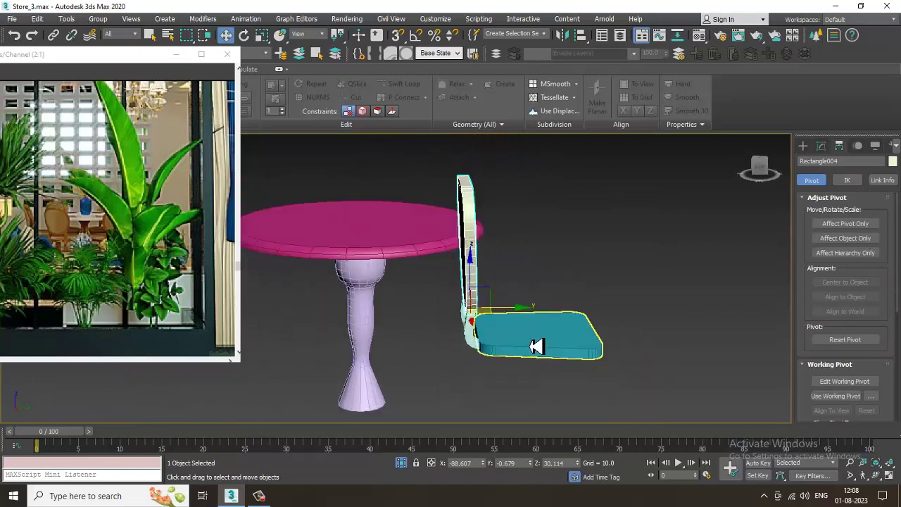
Convert the seat slab to an Editable Poly
{"action": "middle_click_drag", "start_coordinate": [535, 345], "coordinate": [624, 300], "text": "alt"}
{"action": "scroll", "coordinate": [619, 309], "scroll_direction": "up", "scroll_amount": 2}
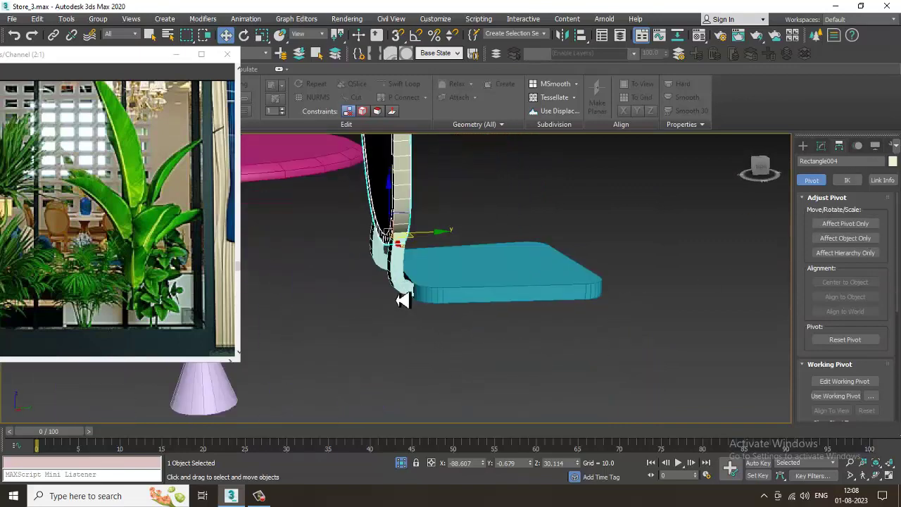
{"action": "left_click", "coordinate": [470, 276]}
{"action": "middle_click_drag", "start_coordinate": [561, 281], "coordinate": [523, 255], "text": "alt"}
{"action": "right_click", "coordinate": [523, 255]}
{"action": "mouse_move", "coordinate": [585, 369]}
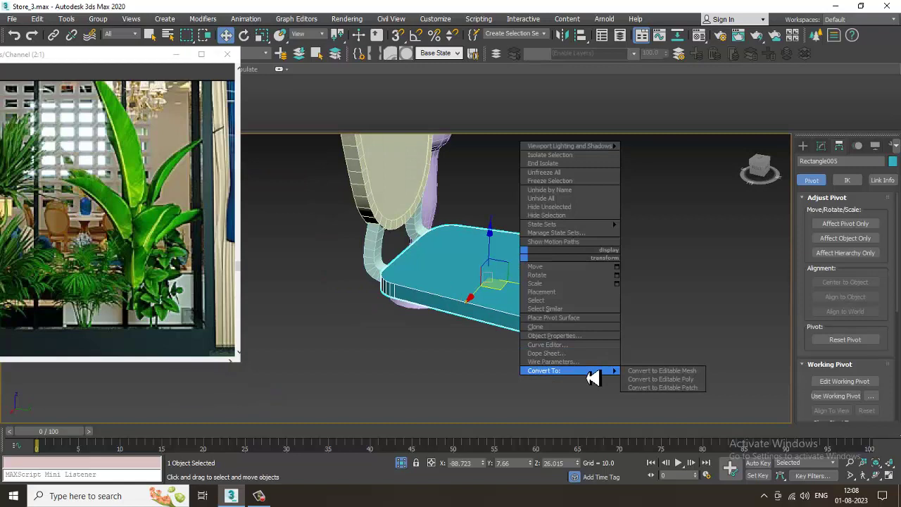
{"action": "left_click", "coordinate": [680, 381]}
Inset the seat slab's top polygon by 0.527
{"action": "key", "text": "4"}
{"action": "left_click", "coordinate": [576, 290]}
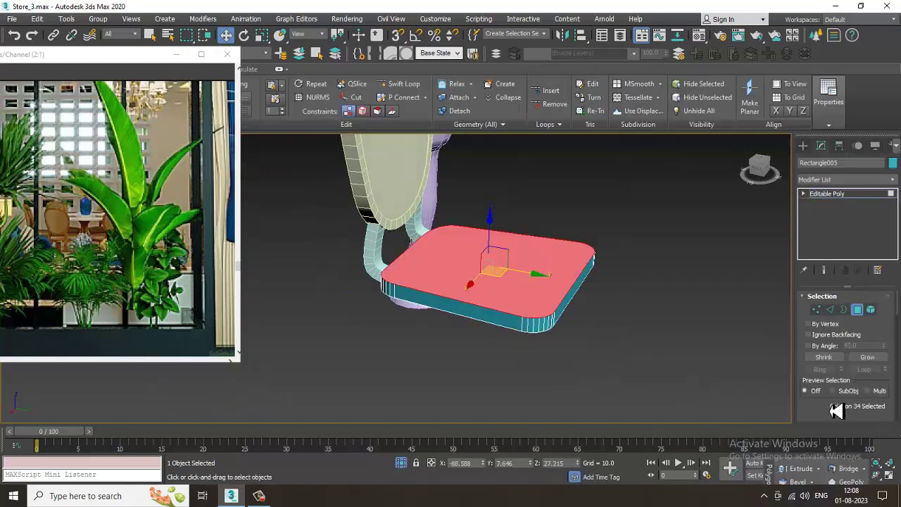
{"action": "left_click_drag", "start_coordinate": [836, 411], "coordinate": [820, 314]}
{"action": "left_click", "coordinate": [882, 371]}
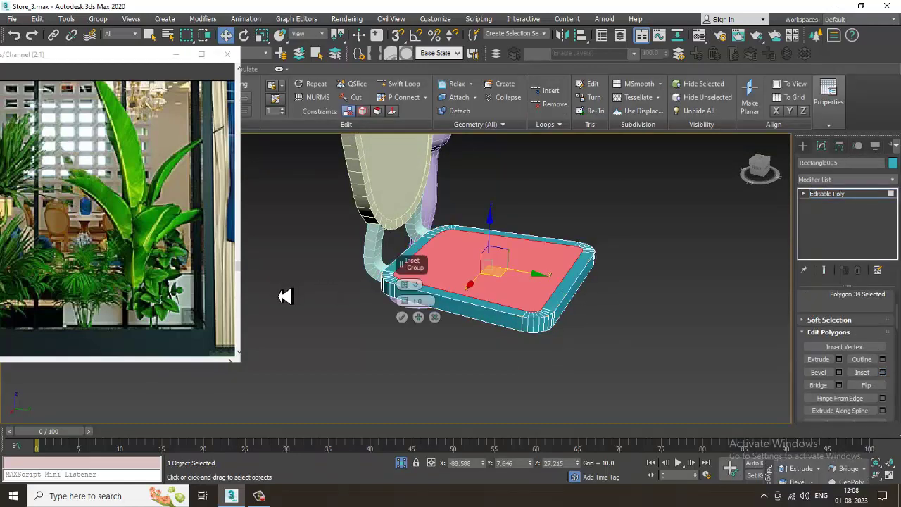
{"action": "left_click_drag", "start_coordinate": [404, 300], "coordinate": [415, 316]}
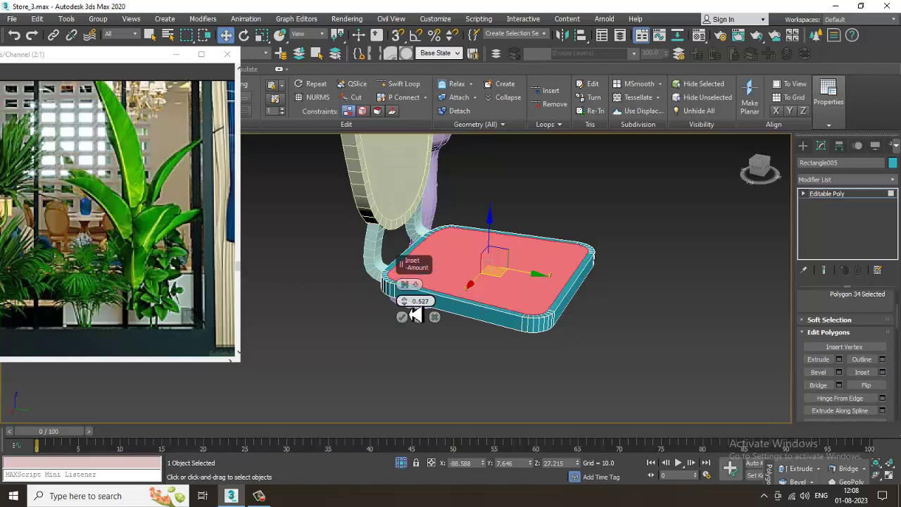
{"action": "left_click", "coordinate": [402, 317]}
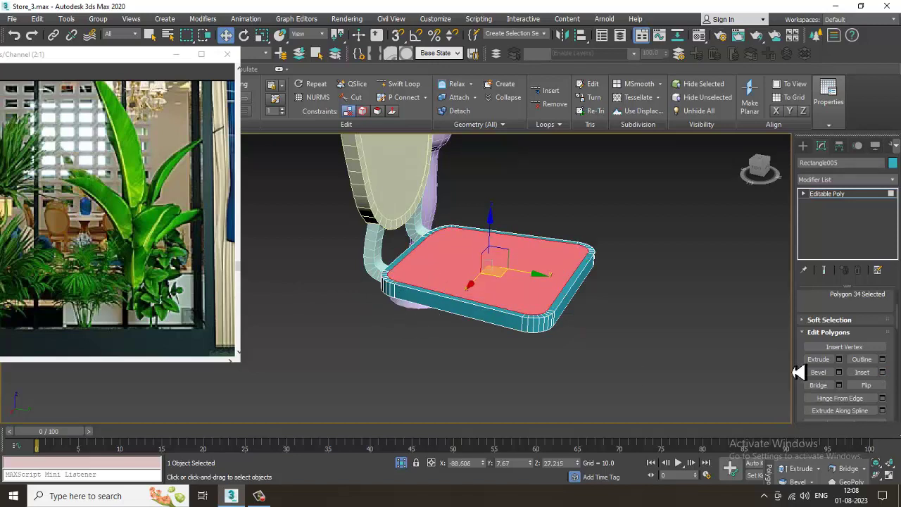
Bevel the inset top polygon slightly upward with a small inward outline, then clear the polygon selection
{"action": "left_click", "coordinate": [838, 373]}
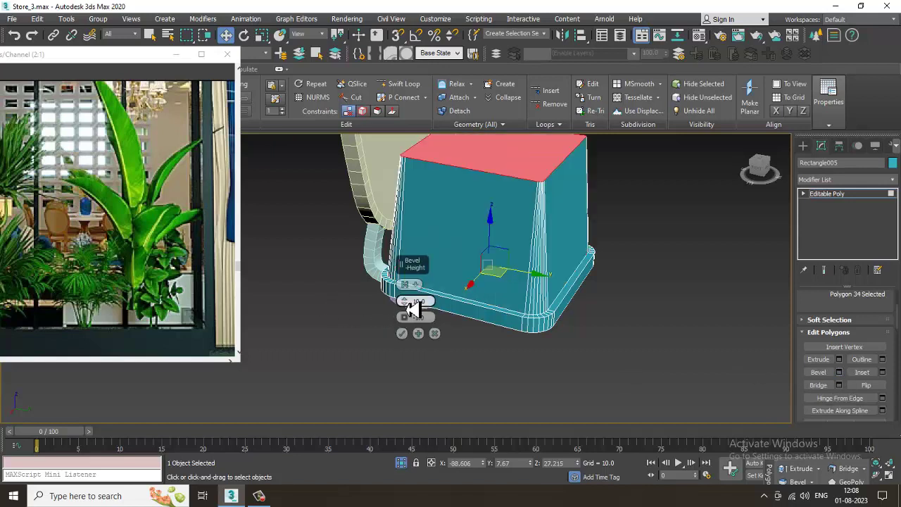
{"action": "left_click_drag", "start_coordinate": [414, 307], "coordinate": [436, 354]}
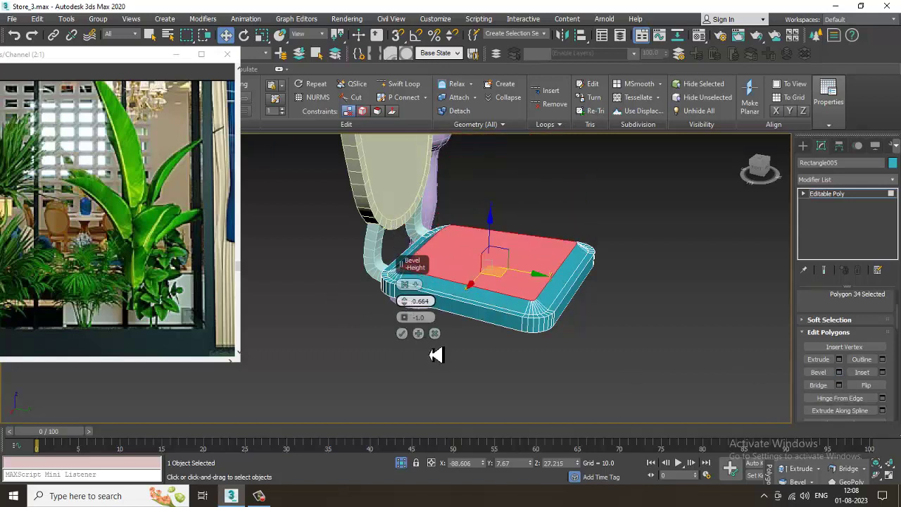
{"action": "left_click_drag", "start_coordinate": [413, 315], "coordinate": [408, 318]}
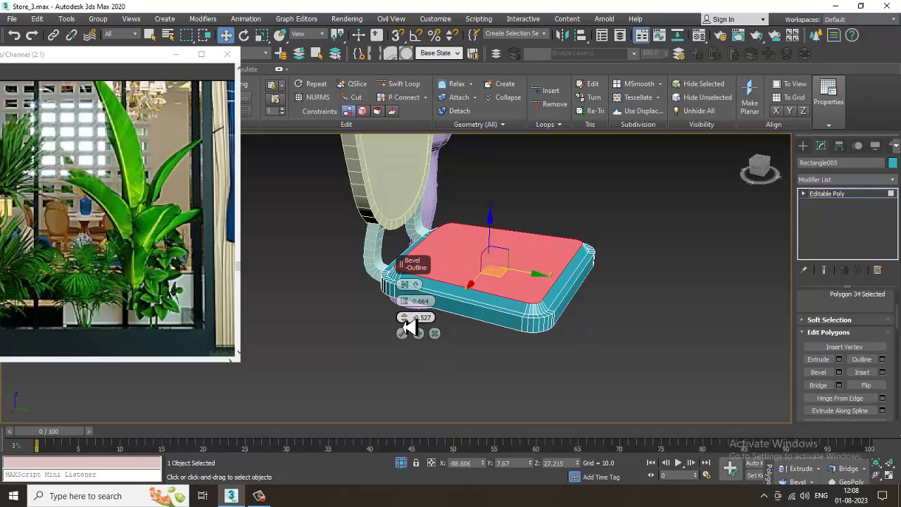
{"action": "left_click", "coordinate": [402, 333]}
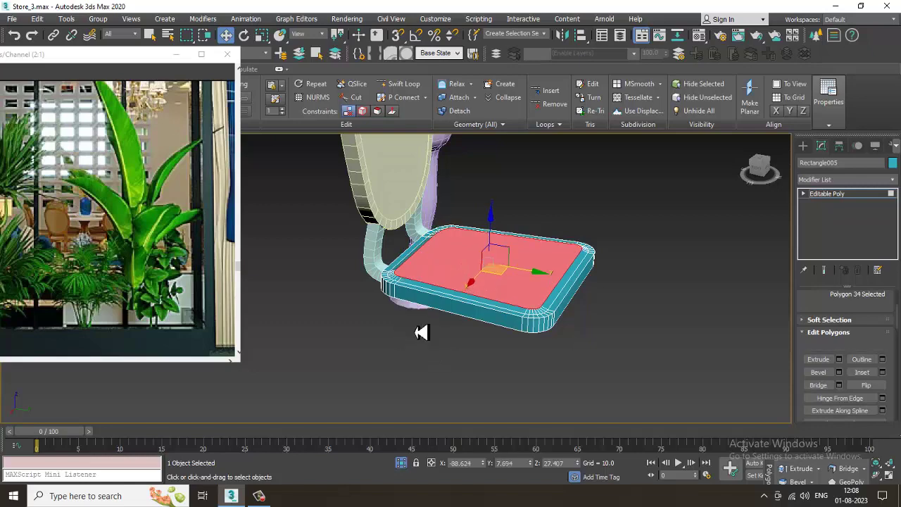
{"action": "left_click", "coordinate": [687, 185]}
Inset the polygon on the seat's underside by 0.882
{"action": "scroll", "coordinate": [482, 257], "scroll_direction": "down", "scroll_amount": 5}
{"action": "scroll", "coordinate": [489, 265], "scroll_direction": "up", "scroll_amount": 5}
{"action": "middle_click_drag", "start_coordinate": [482, 257], "coordinate": [521, 241], "text": "alt"}
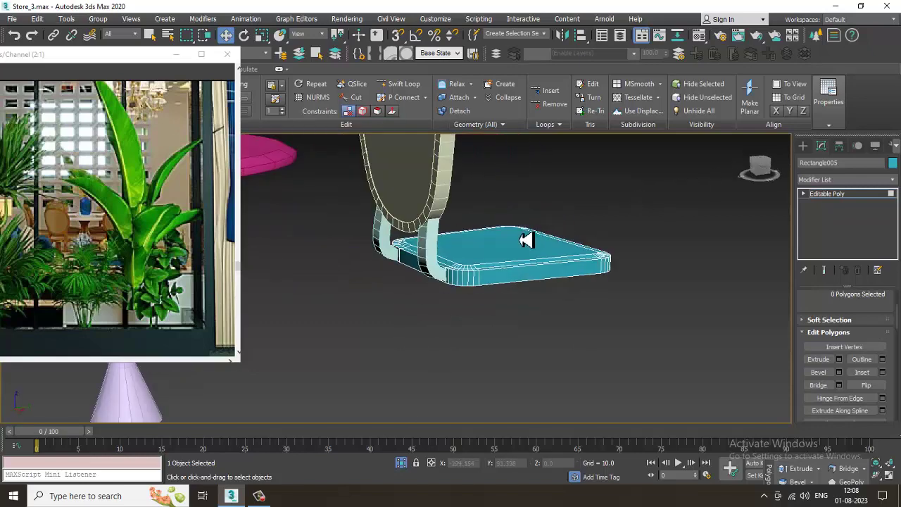
{"action": "scroll", "coordinate": [74, 257], "scroll_direction": "up", "scroll_amount": 1}
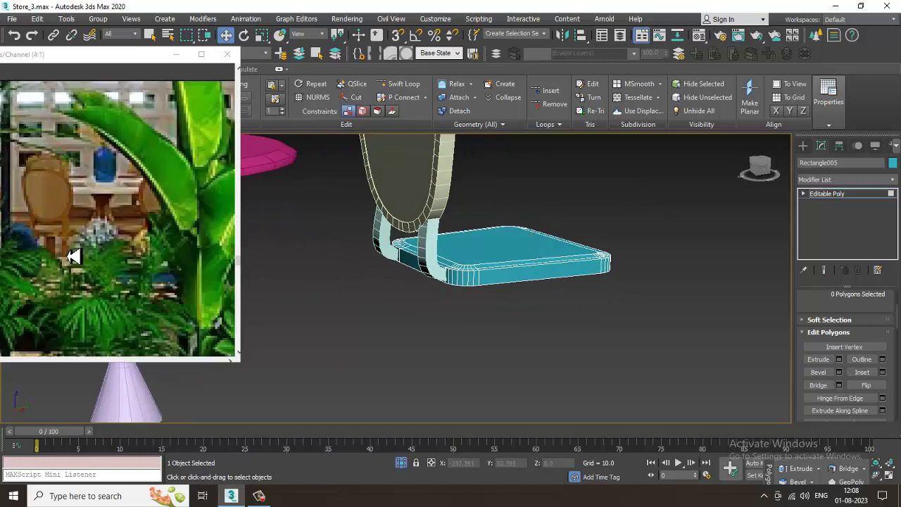
{"action": "scroll", "coordinate": [74, 257], "scroll_direction": "down", "scroll_amount": 1}
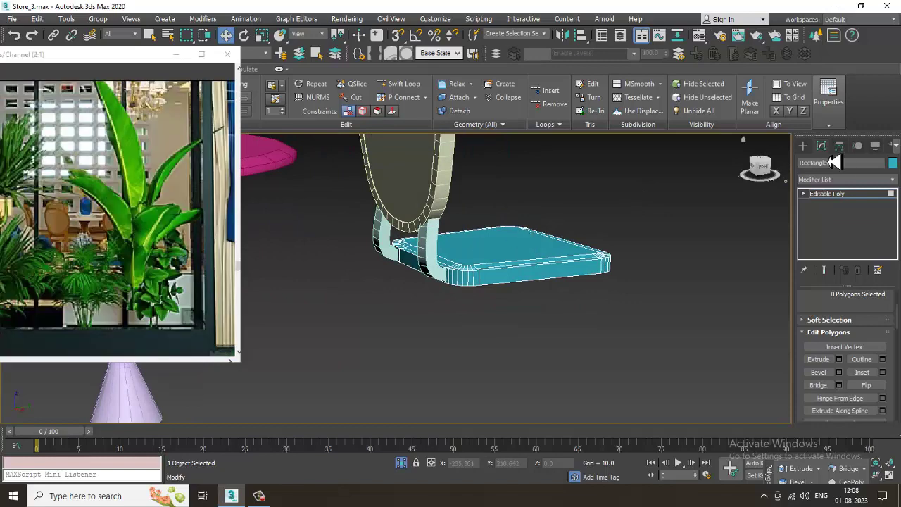
{"action": "left_click", "coordinate": [870, 203]}
{"action": "middle_click_drag", "start_coordinate": [535, 282], "coordinate": [527, 219], "text": "alt"}
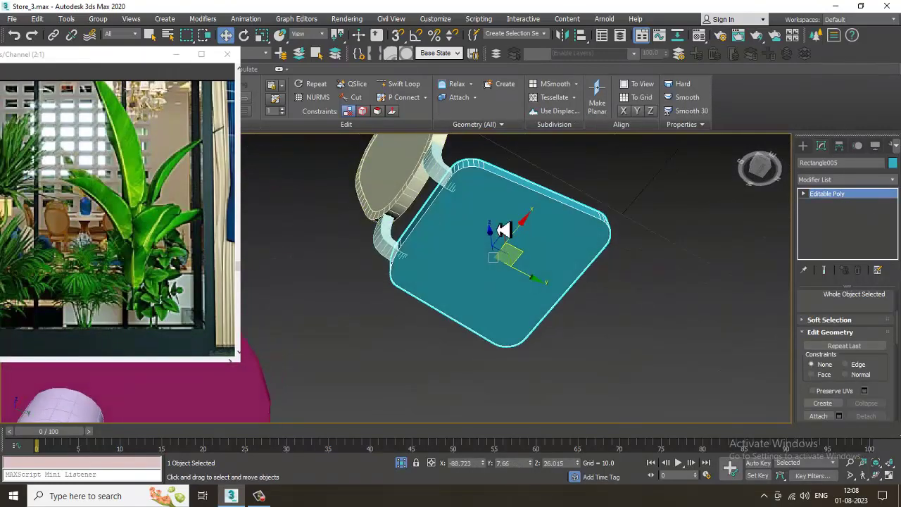
{"action": "key", "text": "4"}
{"action": "left_click", "coordinate": [452, 248]}
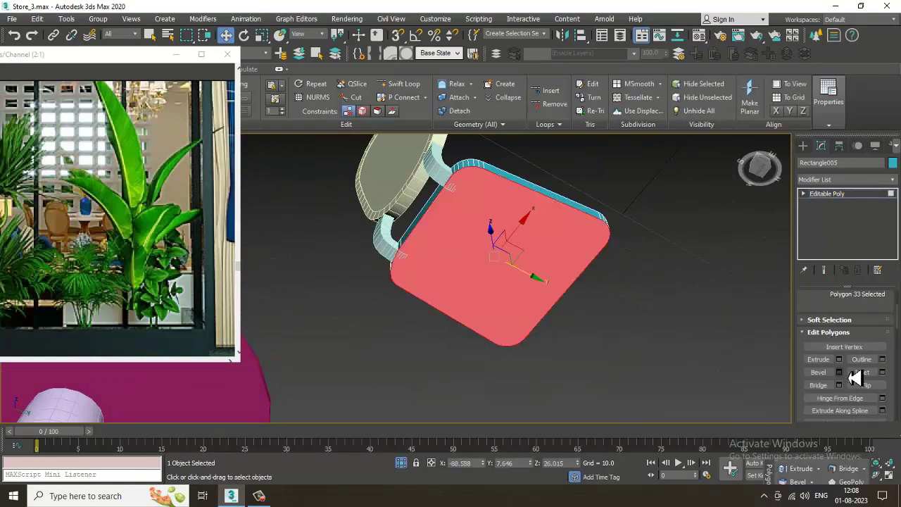
{"action": "left_click", "coordinate": [883, 372]}
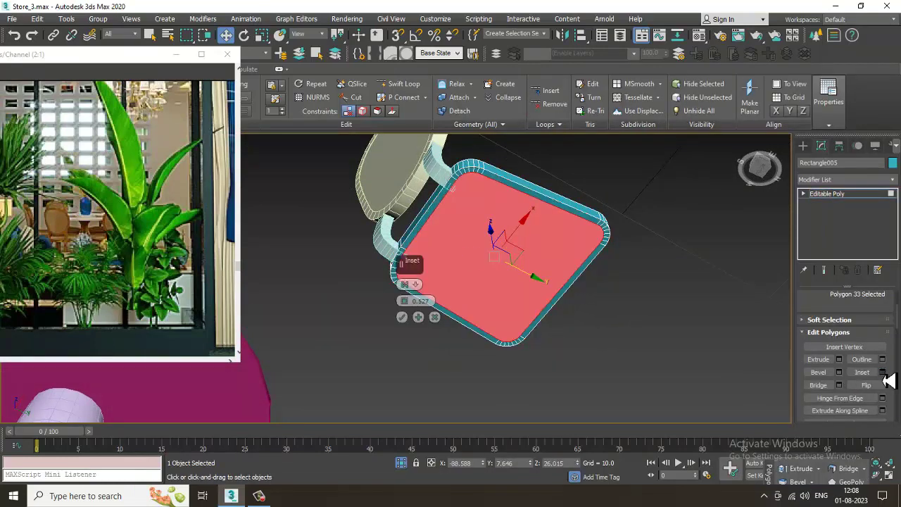
{"action": "left_click_drag", "start_coordinate": [404, 302], "coordinate": [416, 316]}
{"action": "left_click", "coordinate": [419, 317]}
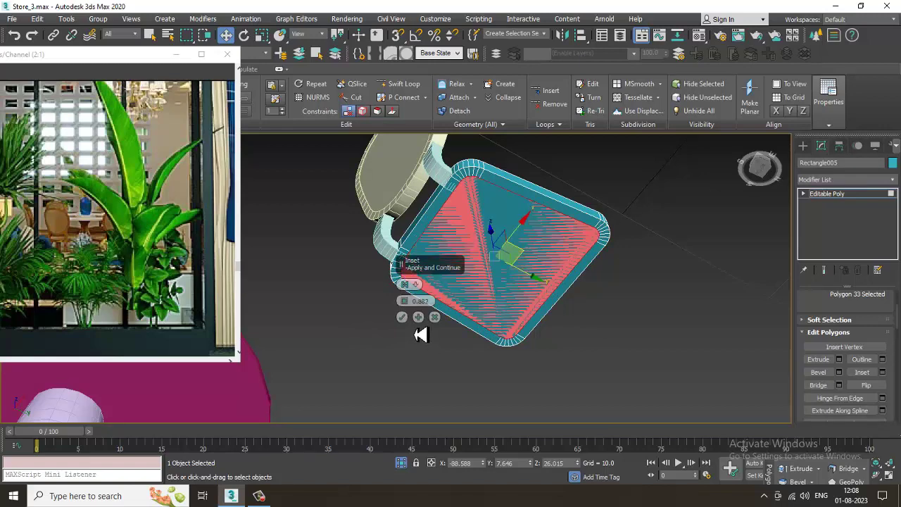
{"action": "left_click", "coordinate": [402, 316]}
Select the six rim polygons around one back corner of the seat's underside
{"action": "scroll", "coordinate": [461, 195], "scroll_direction": "up", "scroll_amount": 3}
{"action": "scroll", "coordinate": [486, 174], "scroll_direction": "up", "scroll_amount": 2}
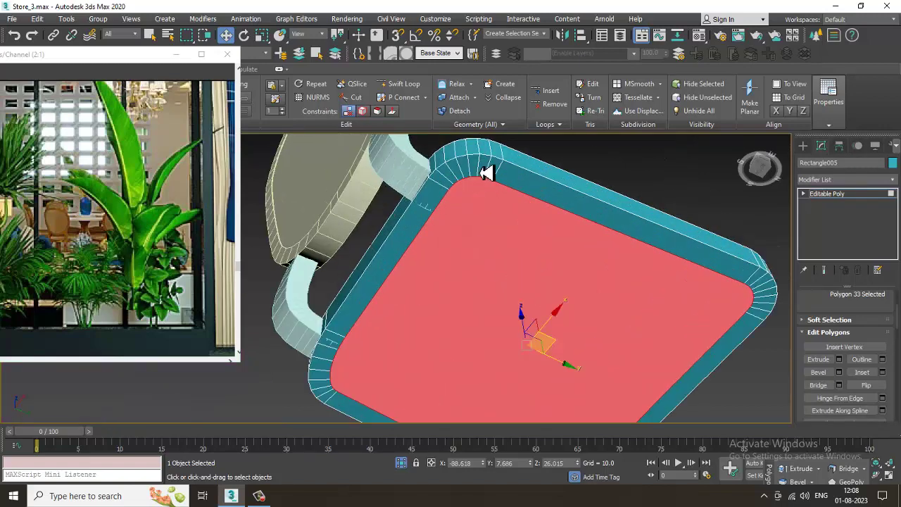
{"action": "key", "text": "4"}
{"action": "scroll", "coordinate": [442, 197], "scroll_direction": "up", "scroll_amount": 2}
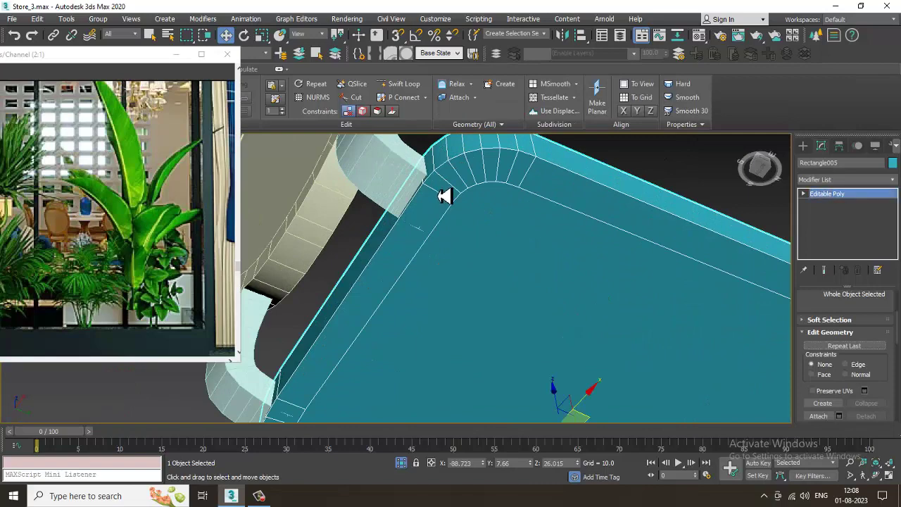
{"action": "key", "text": "4"}
{"action": "left_click", "coordinate": [454, 181]}
{"action": "left_click", "coordinate": [462, 175], "text": "ctrl"}
{"action": "left_click", "coordinate": [471, 173], "text": "ctrl"}
{"action": "left_click", "coordinate": [480, 170], "text": "ctrl"}
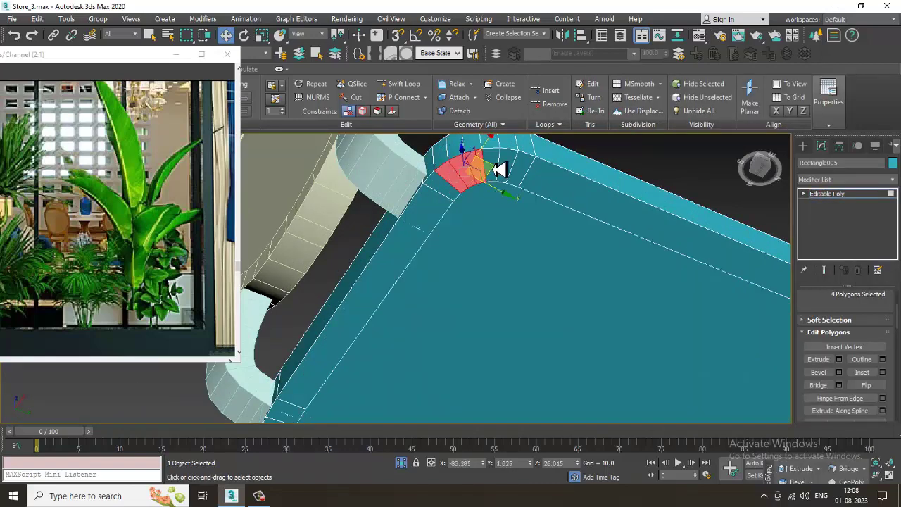
{"action": "left_click", "coordinate": [502, 169], "text": "ctrl"}
{"action": "scroll", "coordinate": [514, 171], "scroll_direction": "down", "scroll_amount": 2}
{"action": "left_click", "coordinate": [519, 166], "text": "ctrl"}
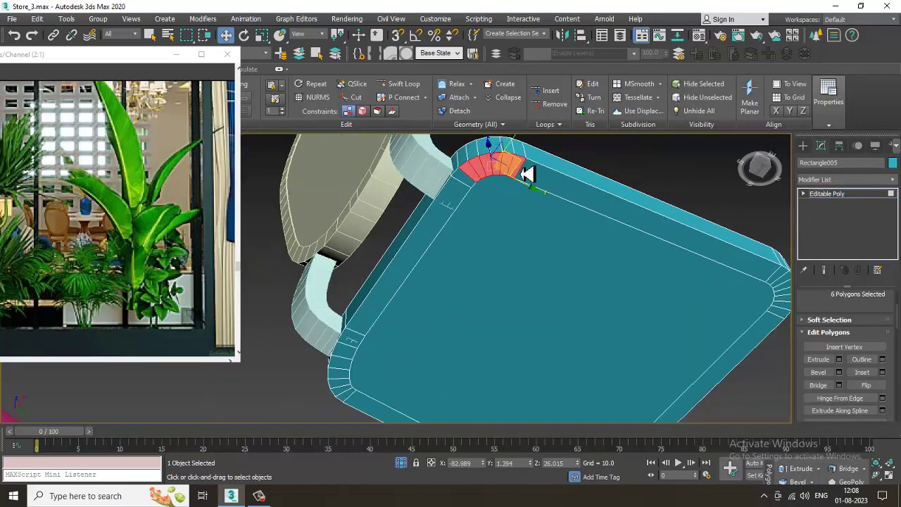
{"action": "left_click", "coordinate": [494, 222]}
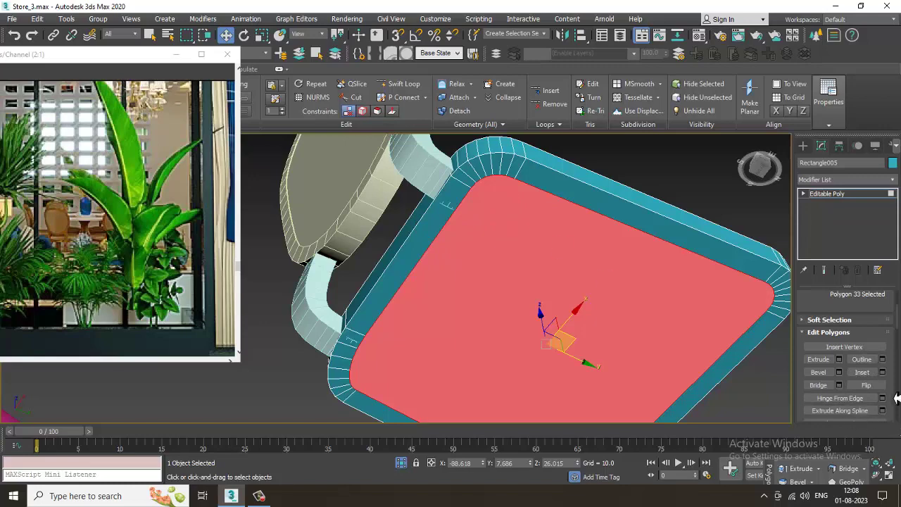
{"action": "left_click", "coordinate": [882, 372]}
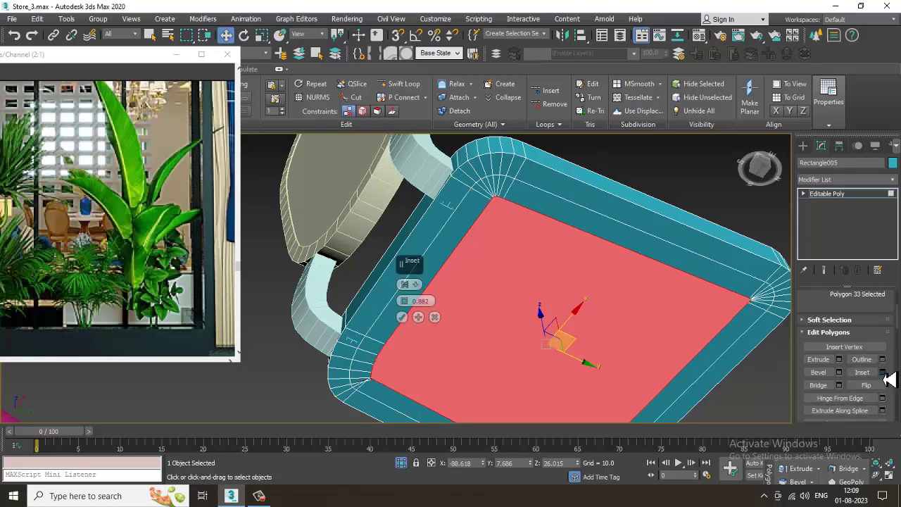
{"action": "left_click", "coordinate": [435, 319]}
Select the curved rim polygons at both back corners of the seat's underside, next to the connecting strips
{"action": "middle_click_drag", "start_coordinate": [480, 245], "coordinate": [568, 233], "text": "alt"}
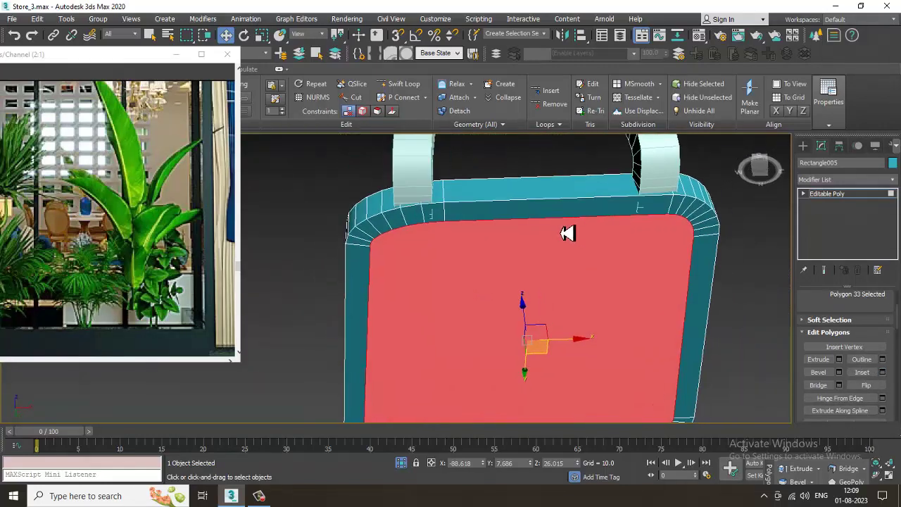
{"action": "scroll", "coordinate": [422, 239], "scroll_direction": "up", "scroll_amount": 3}
{"action": "left_click", "coordinate": [368, 227]}
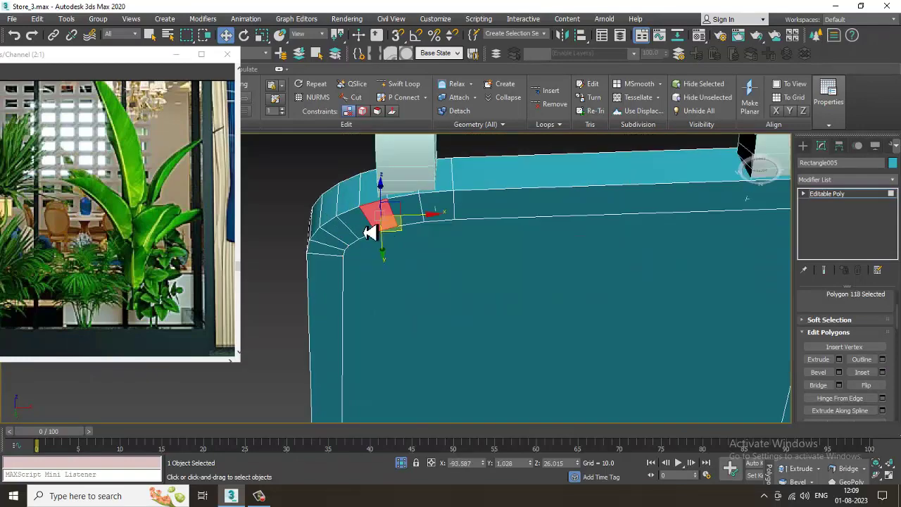
{"action": "left_click", "coordinate": [361, 236], "text": "ctrl"}
{"action": "left_click", "coordinate": [342, 242], "text": "ctrl"}
{"action": "scroll", "coordinate": [380, 255], "scroll_direction": "down", "scroll_amount": 3}
{"action": "middle_click_drag", "start_coordinate": [384, 255], "coordinate": [511, 280], "text": "alt"}
{"action": "middle_click_drag", "start_coordinate": [634, 266], "coordinate": [544, 233]}
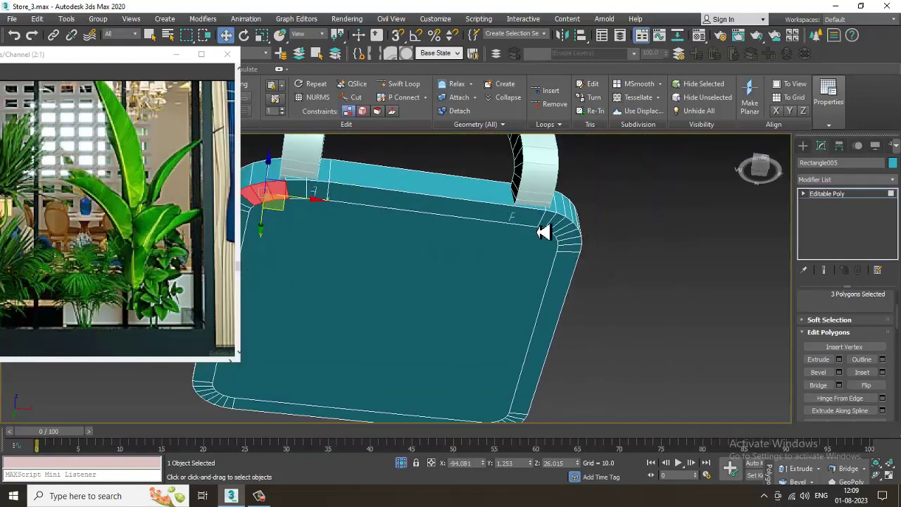
{"action": "left_click", "coordinate": [566, 230], "text": "ctrl"}
{"action": "left_click", "coordinate": [572, 240], "text": "ctrl"}
{"action": "left_click", "coordinate": [577, 248], "text": "ctrl"}
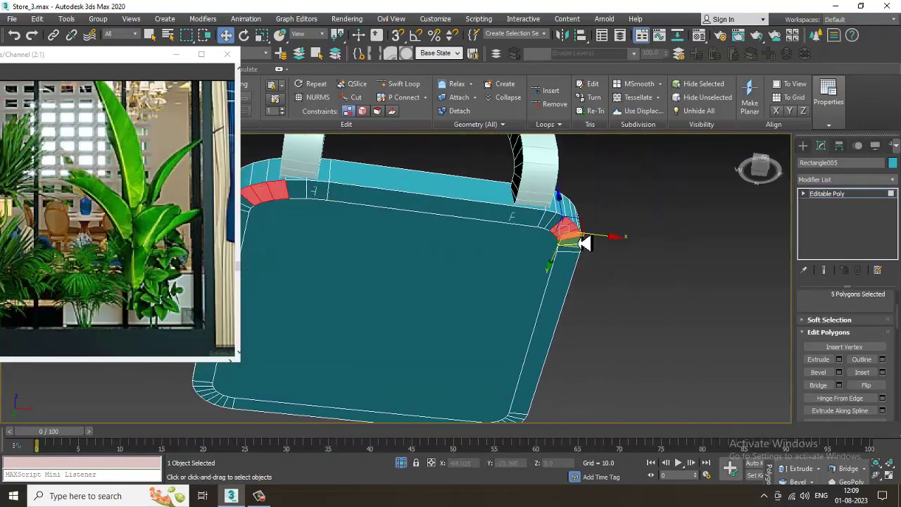
{"action": "middle_click_drag", "start_coordinate": [574, 263], "coordinate": [528, 254], "text": "alt"}
{"action": "middle_click_drag", "start_coordinate": [528, 255], "coordinate": [589, 227]}
{"action": "left_click", "coordinate": [600, 221], "text": "alt"}
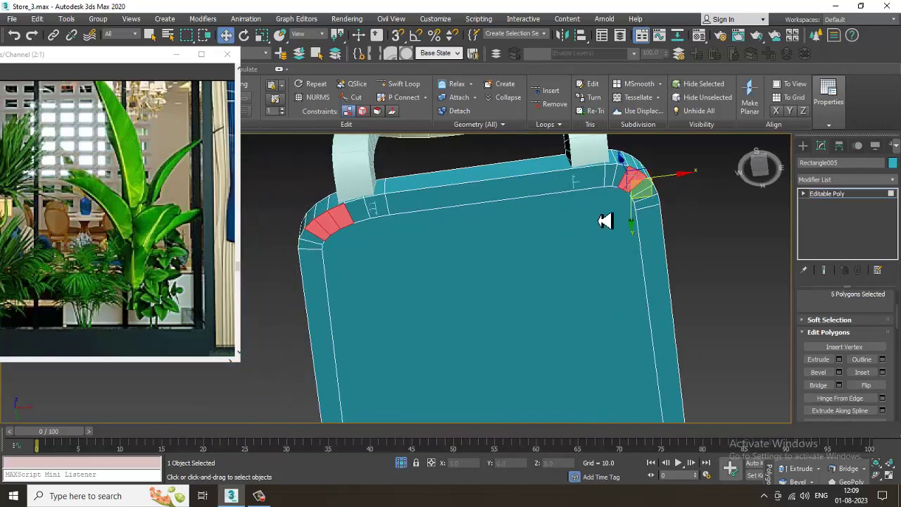
{"action": "left_click", "coordinate": [644, 199]}
{"action": "left_click", "coordinate": [646, 194], "text": "ctrl"}
{"action": "left_click", "coordinate": [641, 190], "text": "ctrl"}
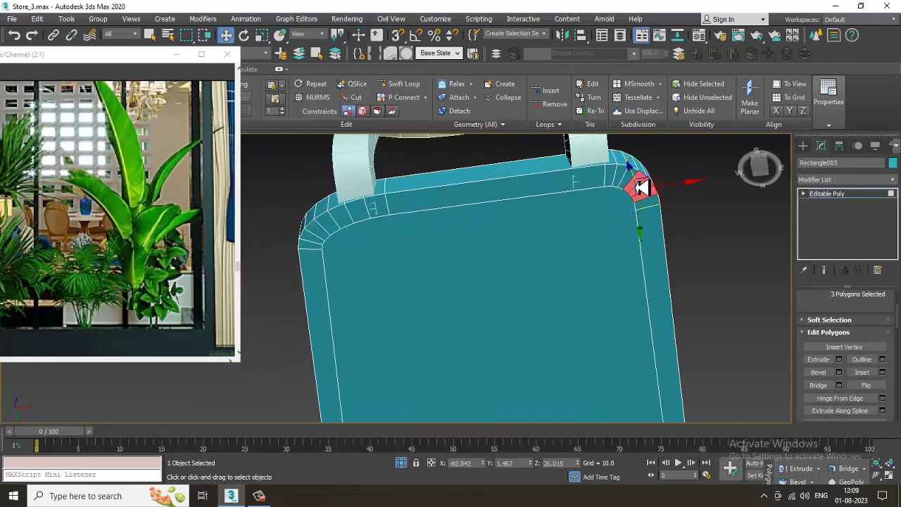
{"action": "left_click", "coordinate": [631, 185], "text": "ctrl"}
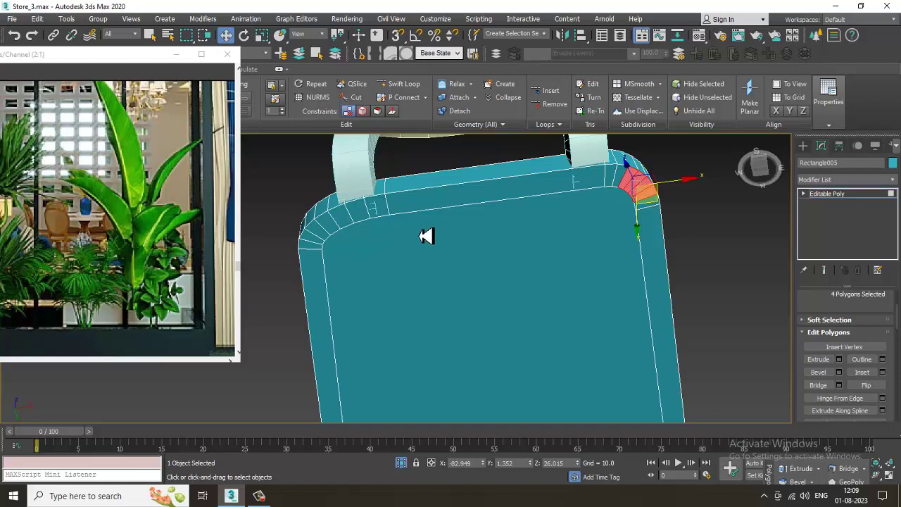
{"action": "left_click", "coordinate": [340, 227], "text": "ctrl"}
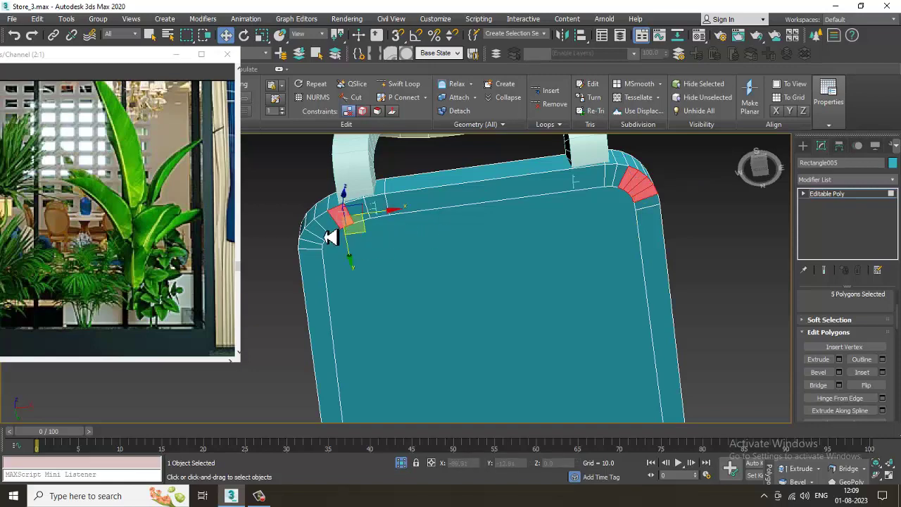
{"action": "left_click", "coordinate": [329, 237]}
{"action": "scroll", "coordinate": [328, 234], "scroll_direction": "down", "scroll_amount": 3}
{"action": "middle_click_drag", "start_coordinate": [328, 231], "coordinate": [418, 220], "text": "alt"}
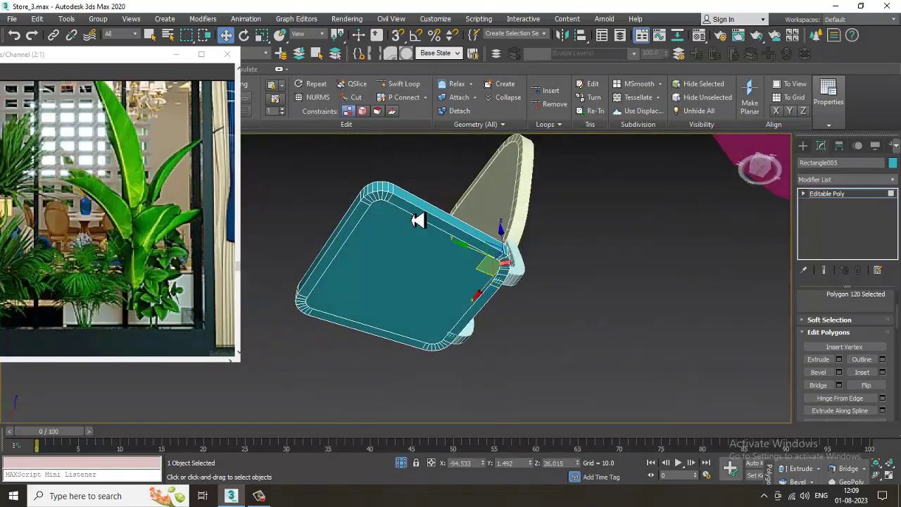
Select four curved rim polygons at each of the two front corners of the seat's underside
{"action": "scroll", "coordinate": [418, 220], "scroll_direction": "up", "scroll_amount": 6}
{"action": "left_click", "coordinate": [452, 171]}
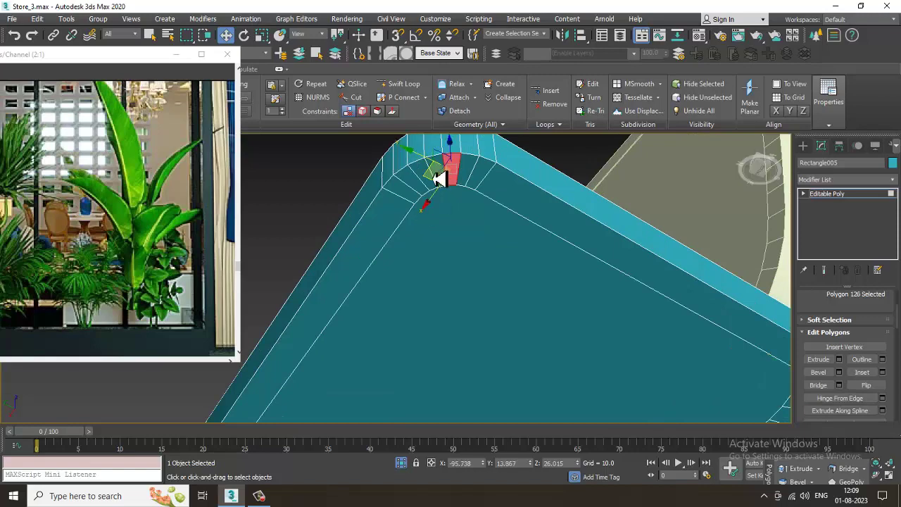
{"action": "left_click", "coordinate": [434, 178], "text": "ctrl"}
{"action": "left_click", "coordinate": [424, 181], "text": "ctrl"}
{"action": "left_click", "coordinate": [463, 177], "text": "ctrl"}
{"action": "scroll", "coordinate": [417, 236], "scroll_direction": "down", "scroll_amount": 3}
{"action": "middle_click_drag", "start_coordinate": [417, 237], "coordinate": [538, 159]}
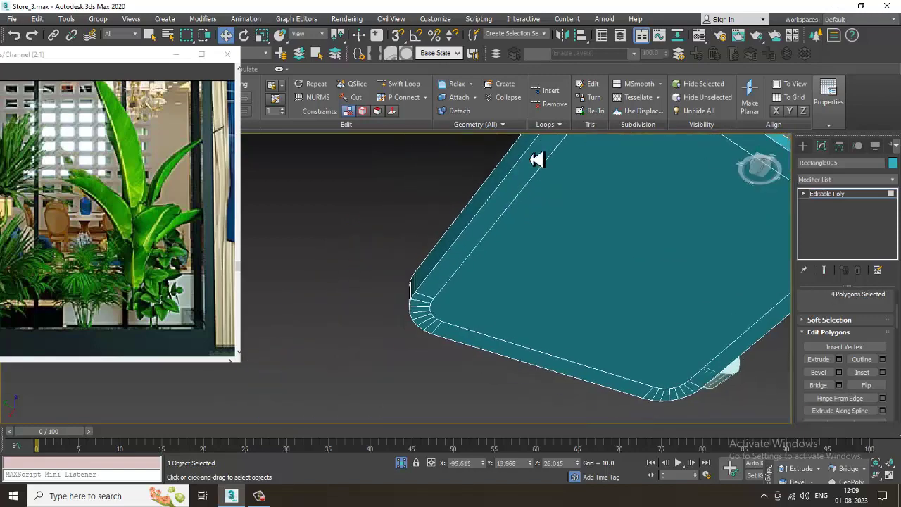
{"action": "scroll", "coordinate": [453, 333], "scroll_direction": "up", "scroll_amount": 2}
{"action": "left_click", "coordinate": [418, 323], "text": "ctrl"}
{"action": "left_click", "coordinate": [414, 320], "text": "ctrl"}
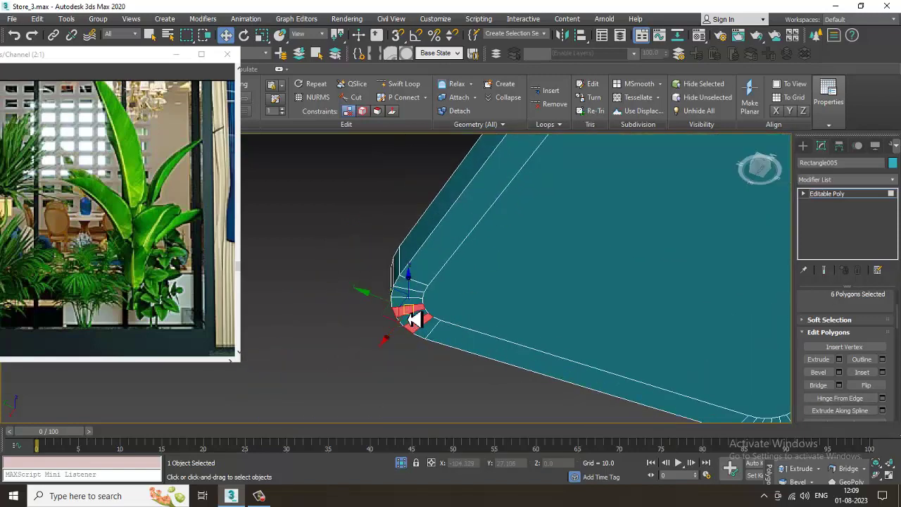
{"action": "left_click", "coordinate": [412, 315], "text": "ctrl"}
{"action": "left_click", "coordinate": [410, 308], "text": "ctrl"}
Add two rim polygons at one back corner of the seat's underside and three at the other to the selection
{"action": "scroll", "coordinate": [409, 308], "scroll_direction": "down", "scroll_amount": 3}
{"action": "middle_click_drag", "start_coordinate": [507, 306], "coordinate": [547, 297], "text": "alt"}
{"action": "scroll", "coordinate": [587, 318], "scroll_direction": "up", "scroll_amount": 3}
{"action": "middle_click_drag", "start_coordinate": [574, 253], "coordinate": [551, 213], "text": "alt"}
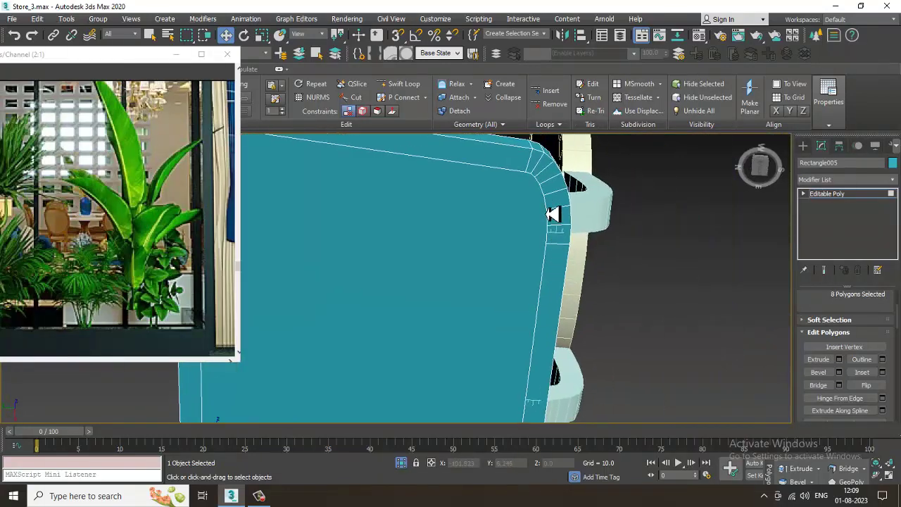
{"action": "scroll", "coordinate": [551, 214], "scroll_direction": "up", "scroll_amount": 2}
{"action": "left_click", "coordinate": [567, 178], "text": "ctrl"}
{"action": "left_click", "coordinate": [574, 209], "text": "ctrl"}
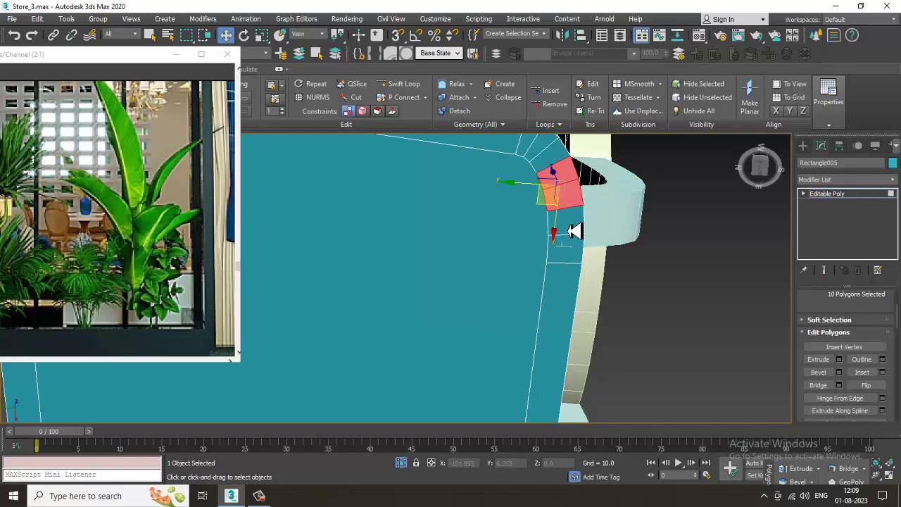
{"action": "scroll", "coordinate": [582, 222], "scroll_direction": "up", "scroll_amount": 1}
{"action": "scroll", "coordinate": [562, 231], "scroll_direction": "down", "scroll_amount": 3}
{"action": "middle_click_drag", "start_coordinate": [600, 301], "coordinate": [609, 343], "text": "alt"}
{"action": "middle_click_drag", "start_coordinate": [610, 343], "coordinate": [608, 193]}
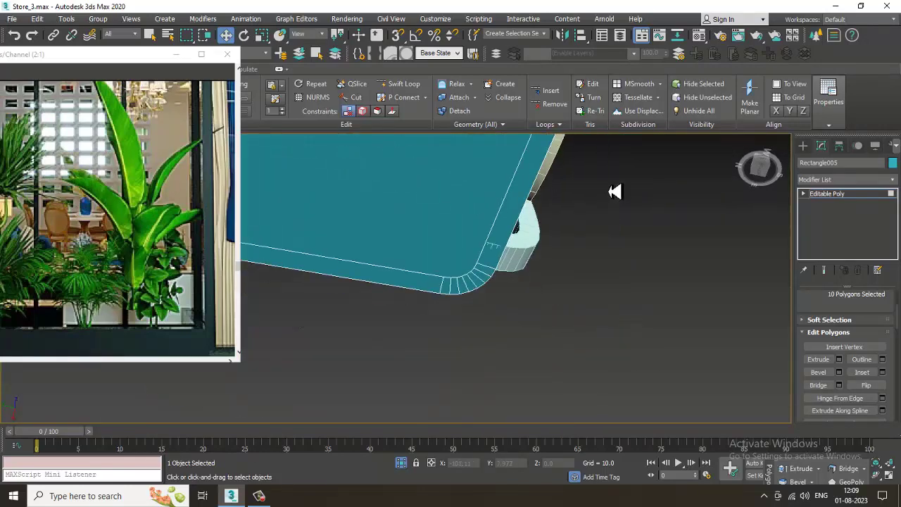
{"action": "middle_click_drag", "start_coordinate": [593, 250], "coordinate": [599, 286], "text": "alt"}
{"action": "left_click", "coordinate": [493, 261], "text": "ctrl"}
{"action": "left_click", "coordinate": [516, 259], "text": "ctrl"}
{"action": "left_click", "coordinate": [477, 273], "text": "ctrl"}
Extrude the selected corner polygons downward to form four long chair legs
{"action": "scroll", "coordinate": [505, 261], "scroll_direction": "down", "scroll_amount": 3}
{"action": "scroll", "coordinate": [549, 260], "scroll_direction": "down", "scroll_amount": 4}
{"action": "left_click", "coordinate": [839, 360]}
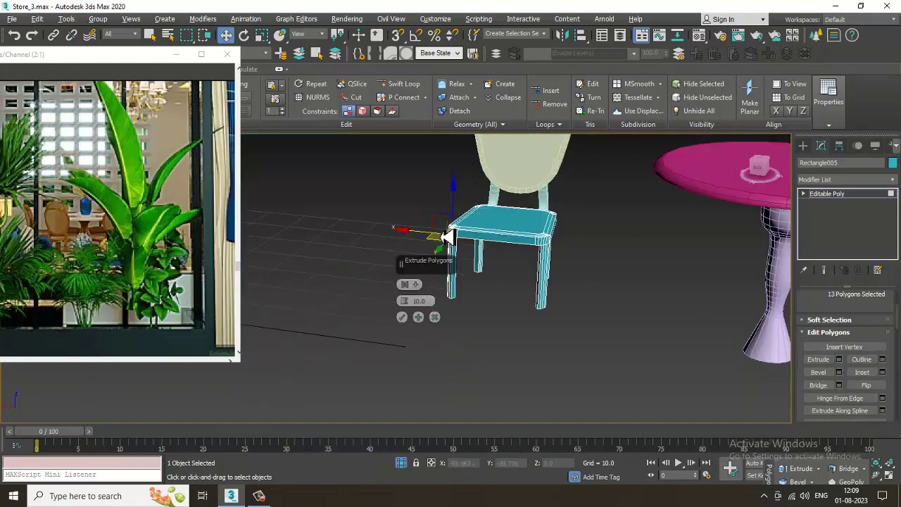
{"action": "middle_click_drag", "start_coordinate": [443, 237], "coordinate": [551, 232], "text": "alt"}
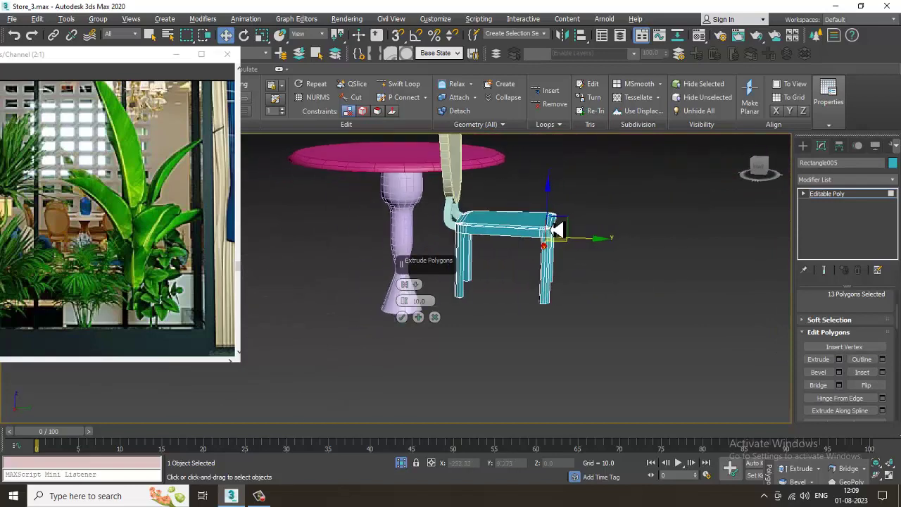
{"action": "left_click_drag", "start_coordinate": [408, 301], "coordinate": [410, 278]}
{"action": "left_click", "coordinate": [402, 317]}
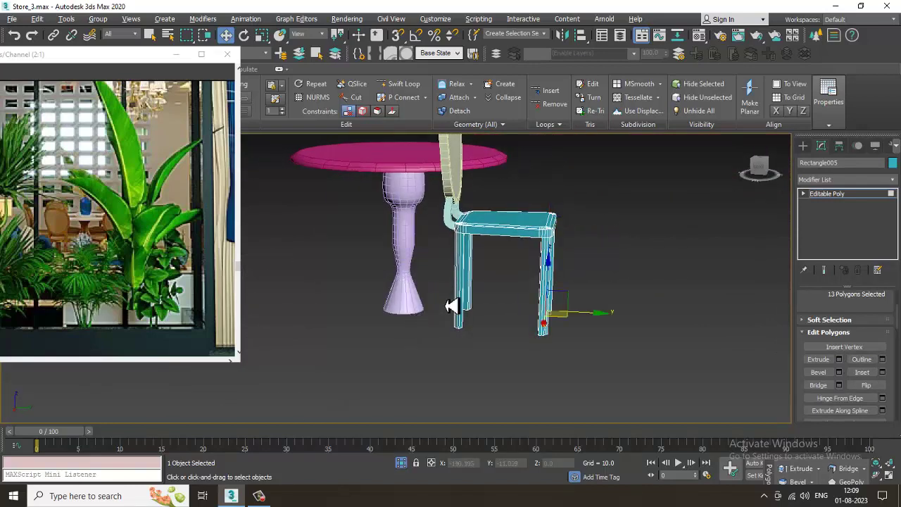
Select the vertical edges of all four legs and connect them with one horizontal loop midway down each leg
{"action": "middle_click_drag", "start_coordinate": [450, 306], "coordinate": [470, 276], "text": "alt"}
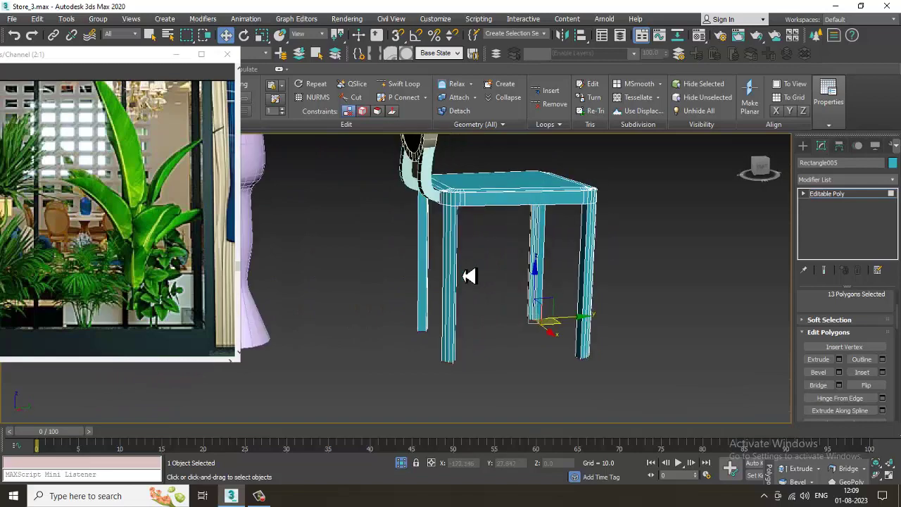
{"action": "key", "text": "3"}
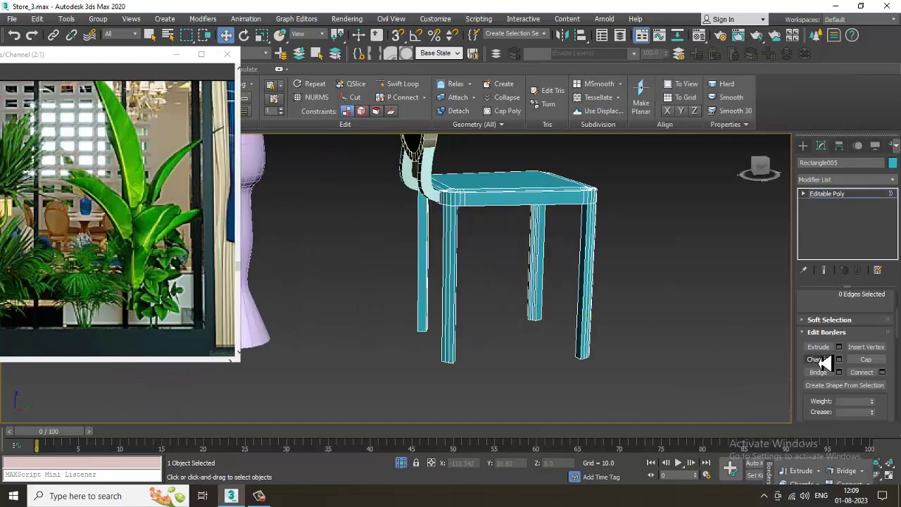
{"action": "key", "text": "2"}
{"action": "left_click_drag", "start_coordinate": [357, 265], "coordinate": [687, 319]}
{"action": "left_click", "coordinate": [835, 197]}
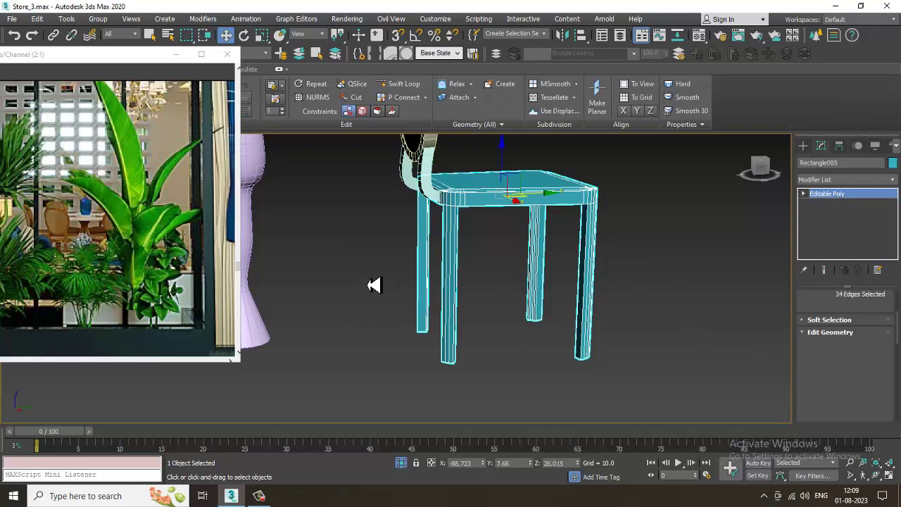
{"action": "key", "text": "2"}
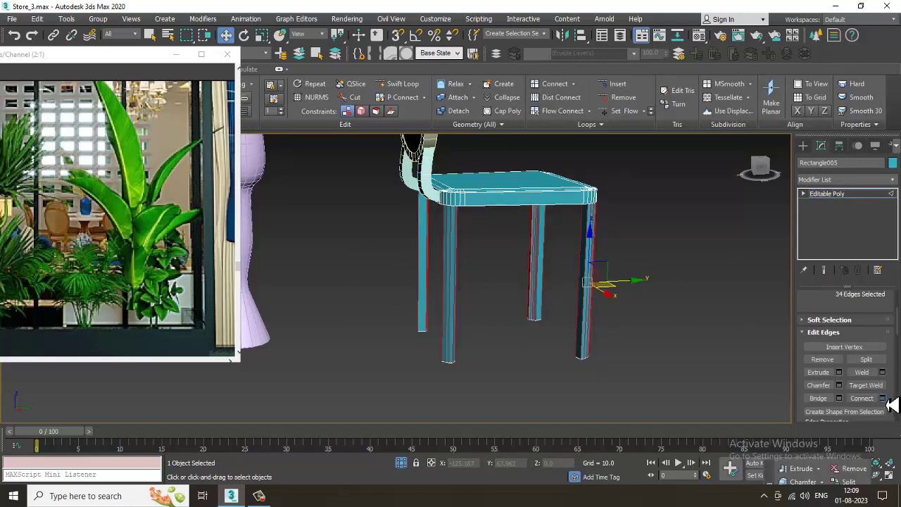
{"action": "left_click", "coordinate": [882, 399]}
{"action": "left_click", "coordinate": [402, 334]}
Scale the middle vertices of all four legs outward together so that the legs bow slightly
{"action": "key", "text": "1"}
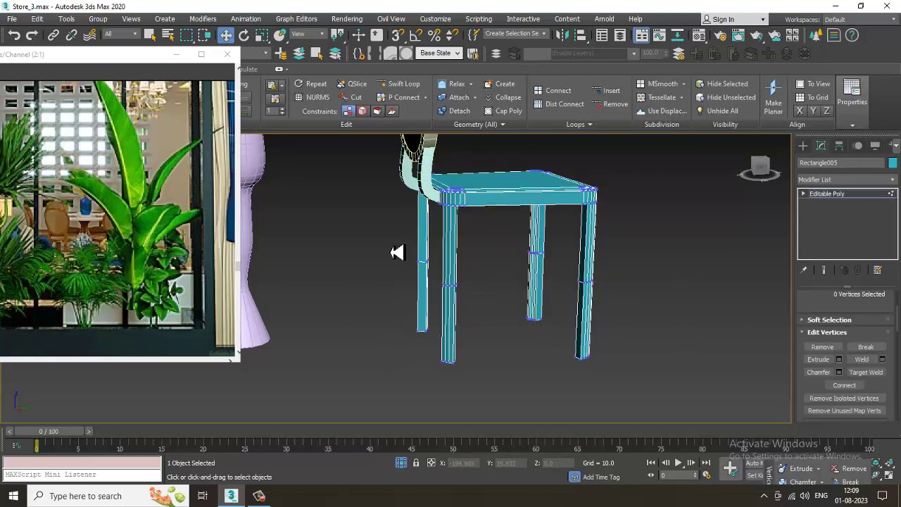
{"action": "left_click_drag", "start_coordinate": [638, 306], "coordinate": [636, 304]}
{"action": "key", "text": "r"}
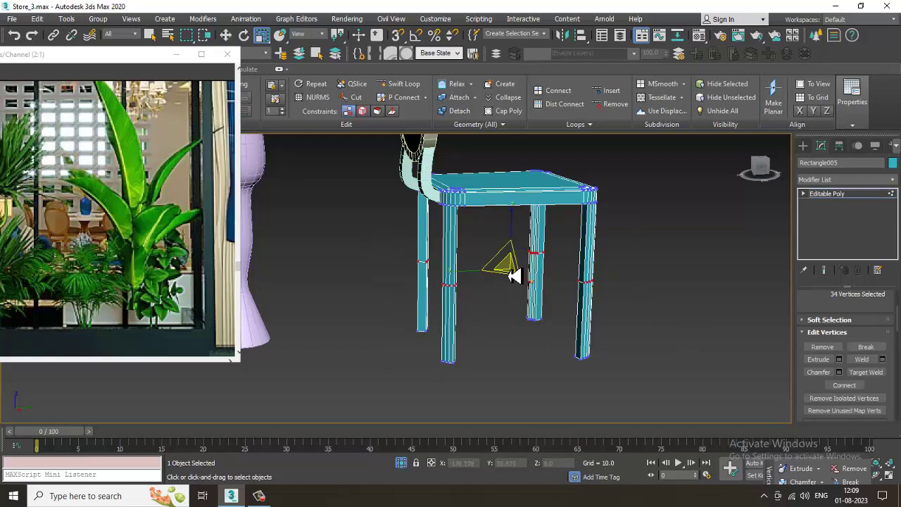
{"action": "mouse_move", "coordinate": [514, 275]}
{"action": "left_mouse_down"}
{"action": "mouse_move", "coordinate": [507, 263]}
{"action": "mouse_move", "coordinate": [527, 282]}
{"action": "mouse_move", "coordinate": [519, 267]}
{"action": "left_mouse_up"}
{"action": "middle_click_drag", "start_coordinate": [519, 267], "coordinate": [585, 362], "text": "alt"}
{"action": "key", "text": "w"}
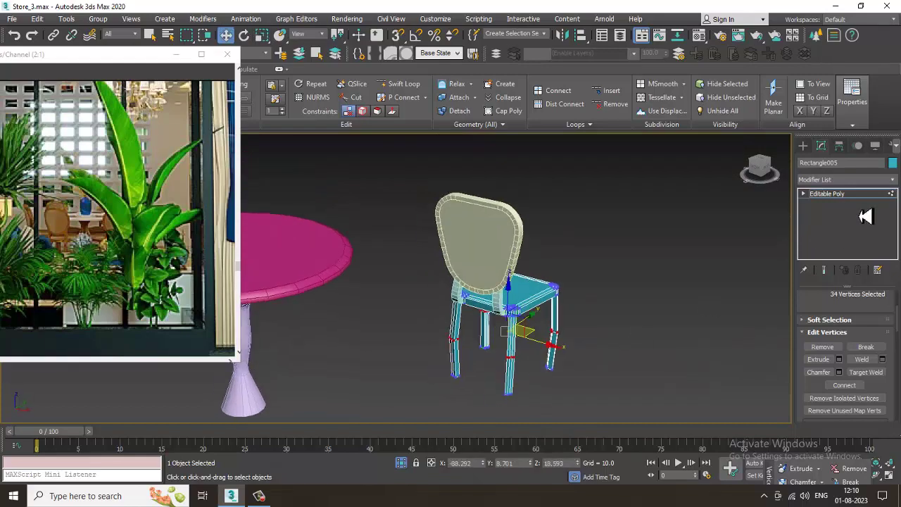
Leave vertex editing, deselect the chair and end isolation to bring back the store
{"action": "left_click", "coordinate": [866, 194]}
{"action": "left_click", "coordinate": [621, 248]}
{"action": "right_click", "coordinate": [618, 248]}
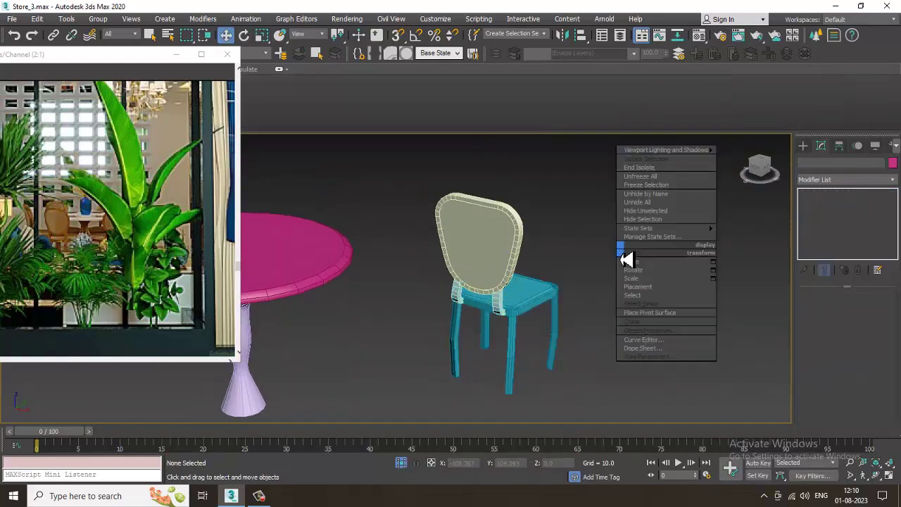
{"action": "left_click", "coordinate": [654, 169]}
Select the chair's backrest, both connecting strips and the seat with its legs together
{"action": "scroll", "coordinate": [590, 244], "scroll_direction": "down", "scroll_amount": 3}
{"action": "middle_click_drag", "start_coordinate": [590, 243], "coordinate": [543, 300], "text": "alt"}
{"action": "scroll", "coordinate": [517, 292], "scroll_direction": "down", "scroll_amount": 3}
{"action": "middle_click_drag", "start_coordinate": [488, 283], "coordinate": [493, 264], "text": "alt"}
{"action": "scroll", "coordinate": [480, 304], "scroll_direction": "up", "scroll_amount": 5}
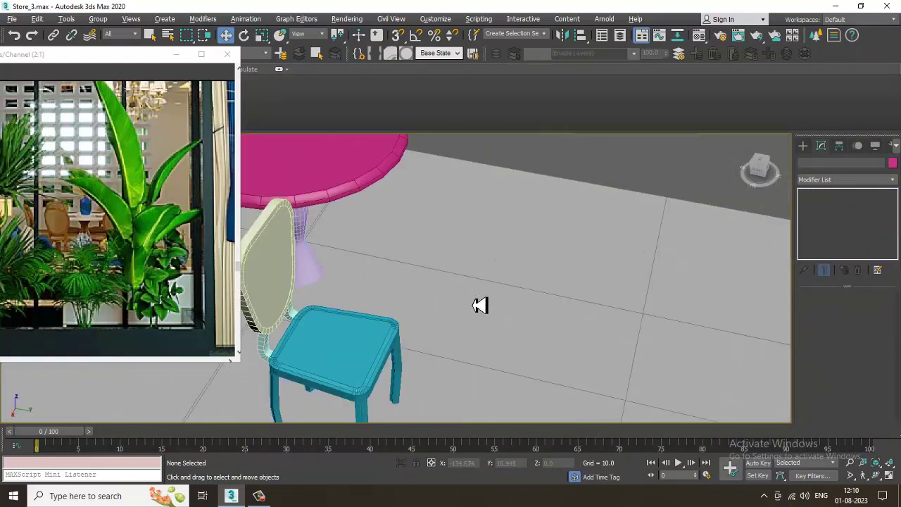
{"action": "middle_click_drag", "start_coordinate": [479, 305], "coordinate": [270, 181], "text": "alt"}
{"action": "left_click", "coordinate": [272, 185]}
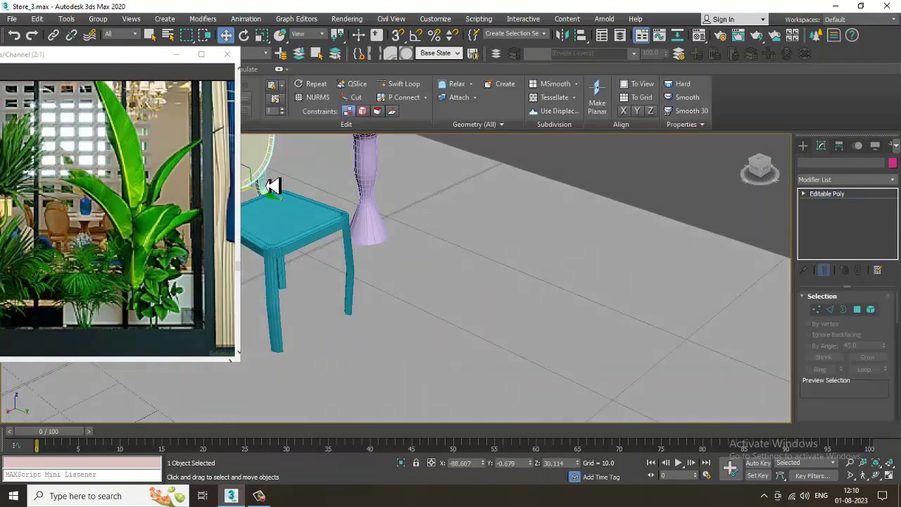
{"action": "left_click", "coordinate": [262, 160], "text": "ctrl"}
{"action": "left_click", "coordinate": [290, 243], "text": "ctrl"}
{"action": "middle_click_drag", "start_coordinate": [293, 233], "coordinate": [481, 298]}
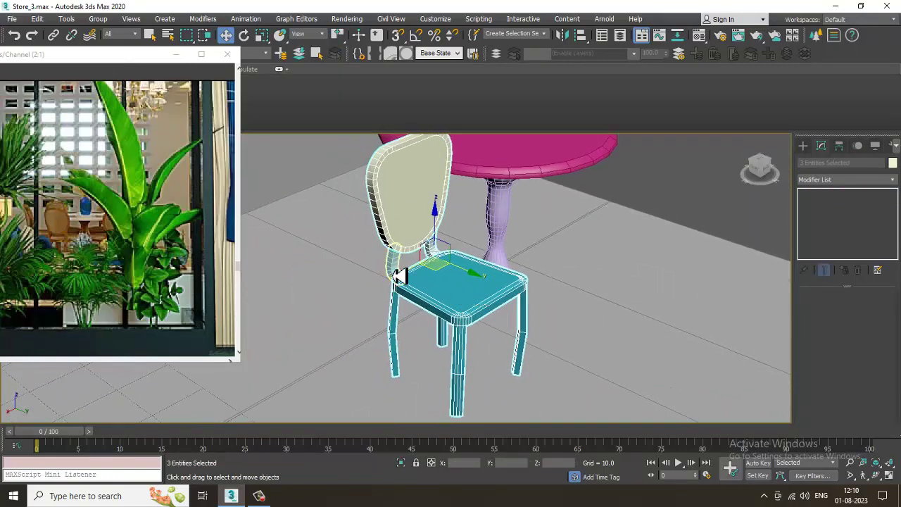
{"action": "scroll", "coordinate": [470, 331], "scroll_direction": "down", "scroll_amount": 5}
{"action": "middle_click_drag", "start_coordinate": [470, 331], "coordinate": [454, 357], "text": "alt"}
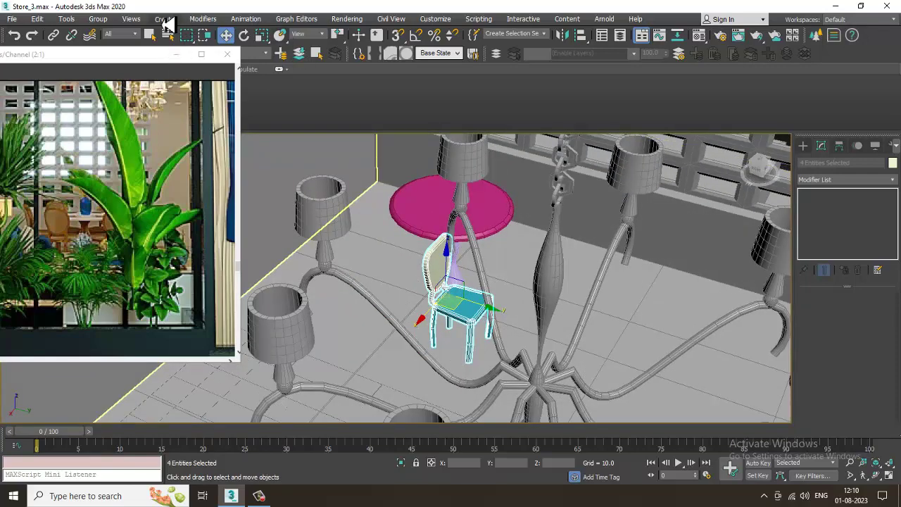
Group the selected chair parts under the default name and change the group's object colour to light grey
{"action": "left_click", "coordinate": [99, 19]}
{"action": "left_click", "coordinate": [120, 36]}
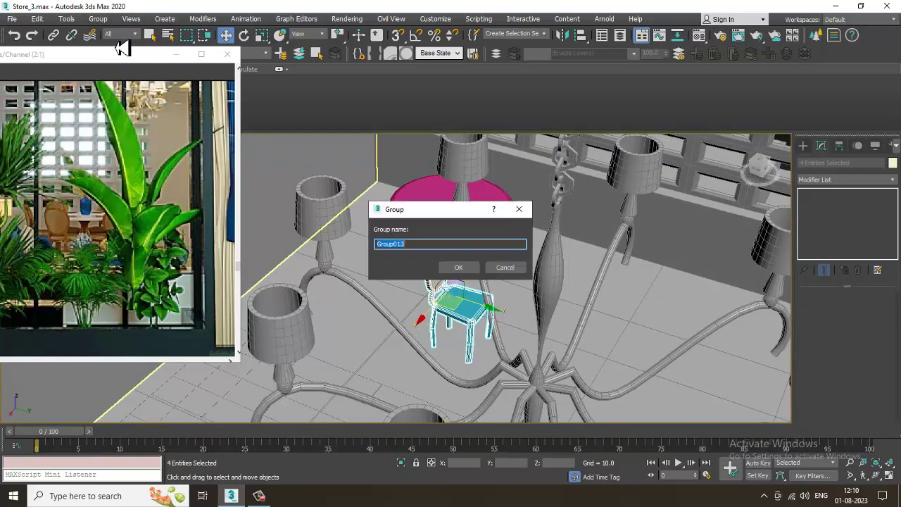
{"action": "left_click", "coordinate": [458, 267]}
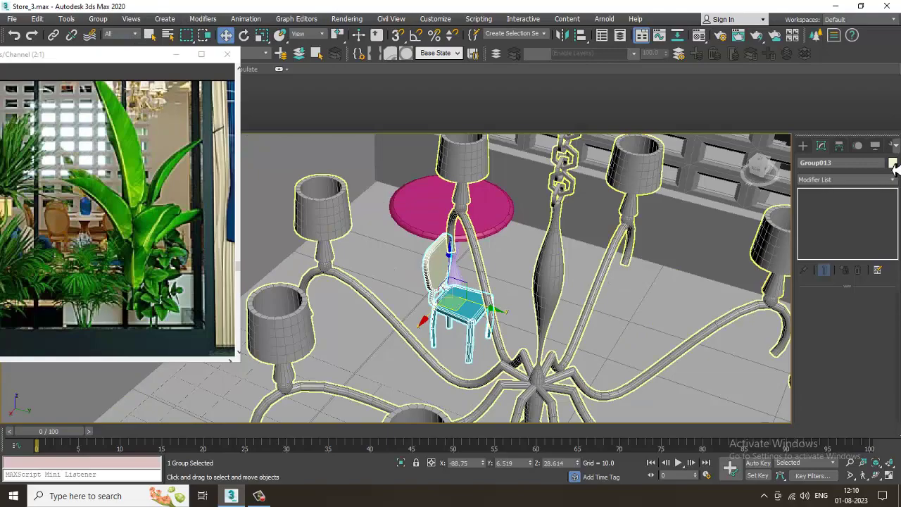
{"action": "left_click", "coordinate": [892, 164]}
{"action": "left_click", "coordinate": [508, 312]}
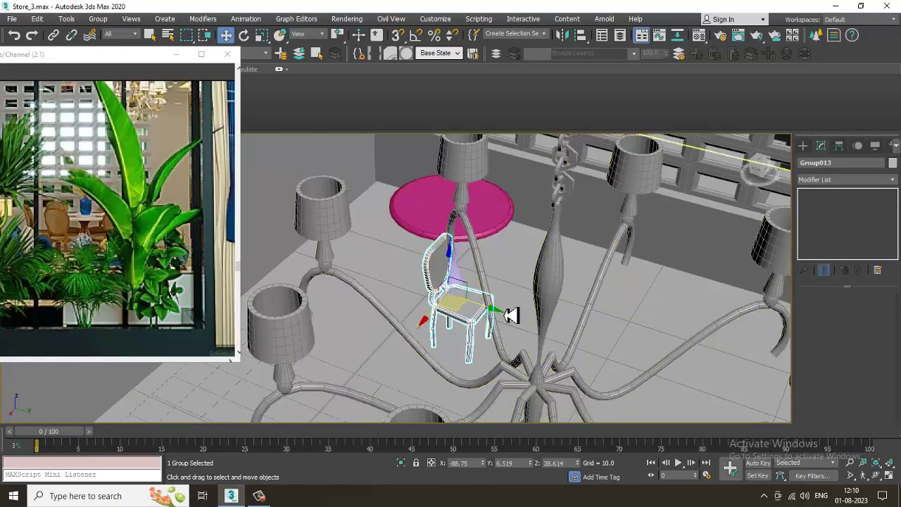
Scale the chair group up slightly and adjust its height to stand on the floor by the table
{"action": "scroll", "coordinate": [510, 314], "scroll_direction": "down", "scroll_amount": 4}
{"action": "middle_click_drag", "start_coordinate": [510, 314], "coordinate": [476, 279], "text": "alt"}
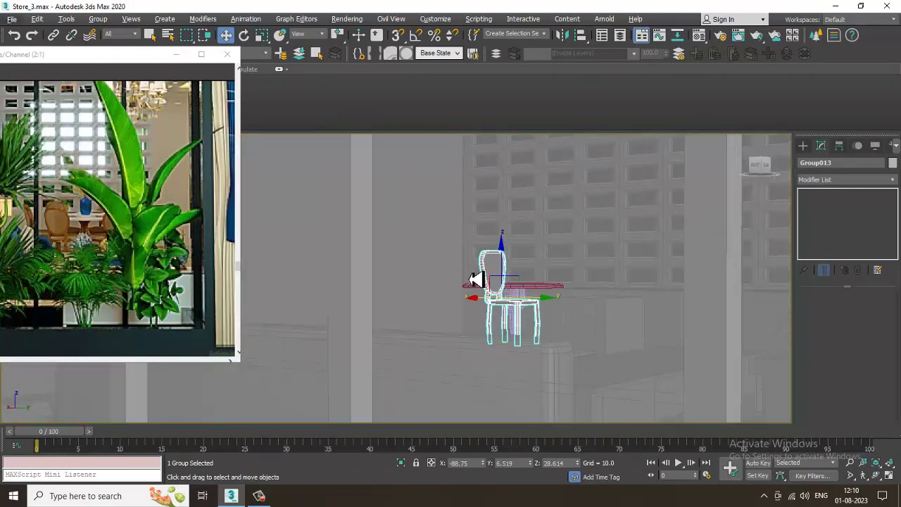
{"action": "middle_click_drag", "start_coordinate": [519, 302], "coordinate": [528, 338], "text": "alt"}
{"action": "key", "text": "r"}
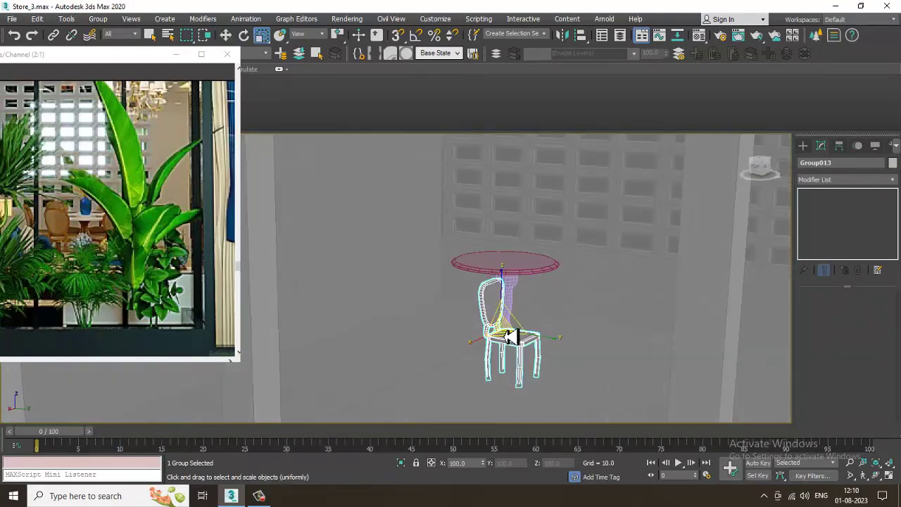
{"action": "key", "text": "w"}
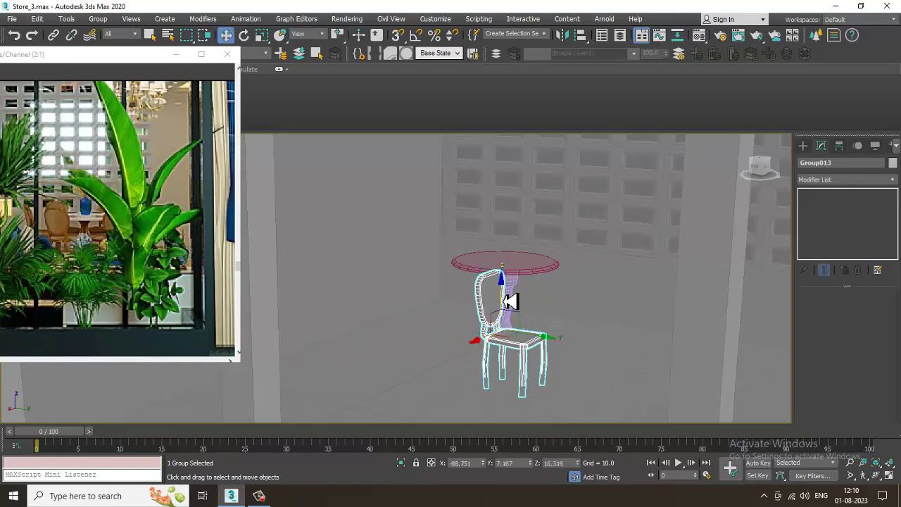
Rotate the chair group about 105 degrees around the Z axis and move it up to the round table's edge
{"action": "middle_click_drag", "start_coordinate": [507, 289], "coordinate": [532, 300], "text": "alt"}
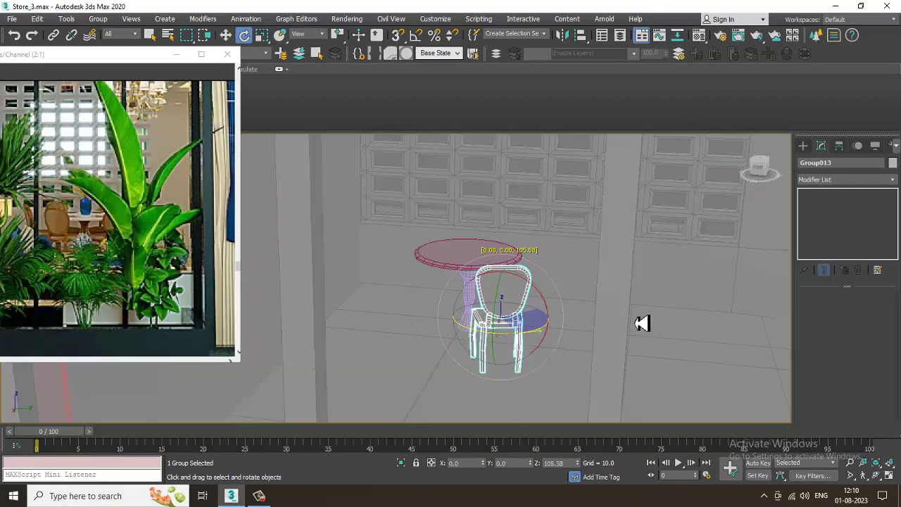
{"action": "key", "text": "w"}
{"action": "key", "text": "alt+w"}
{"action": "key", "text": "alt+w"}
{"action": "middle_click_drag", "start_coordinate": [325, 224], "coordinate": [536, 238]}
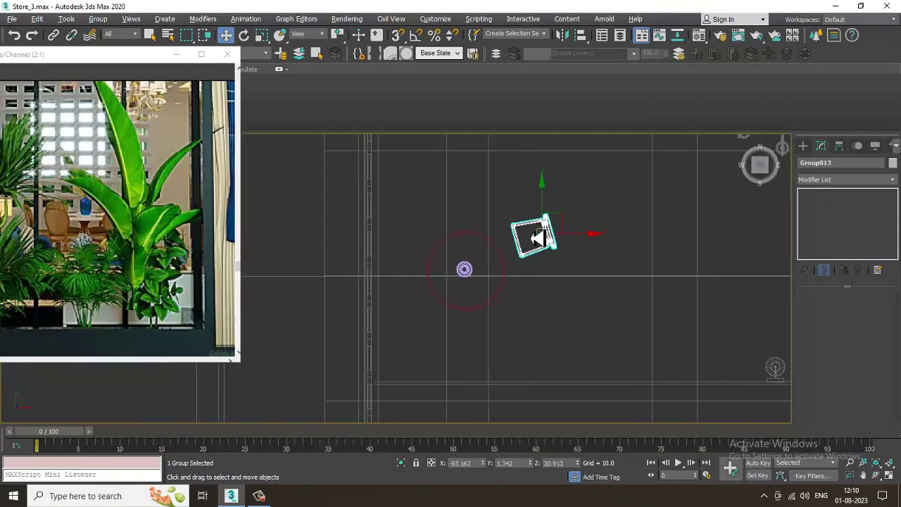
{"action": "left_click_drag", "start_coordinate": [550, 214], "coordinate": [578, 249]}
{"action": "middle_click_drag", "start_coordinate": [577, 249], "coordinate": [585, 269]}
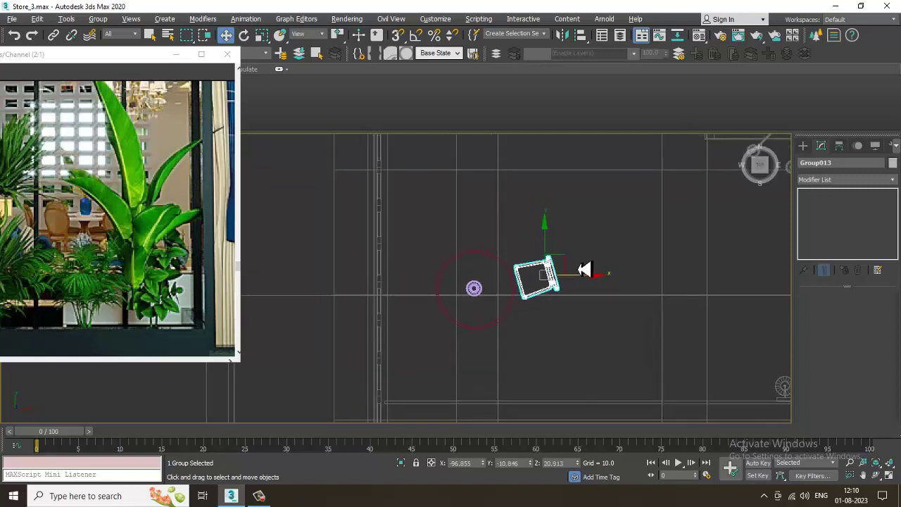
Move only the pivot of the chair group to the centre of the round table
{"action": "left_click", "coordinate": [840, 147]}
{"action": "left_click", "coordinate": [848, 223]}
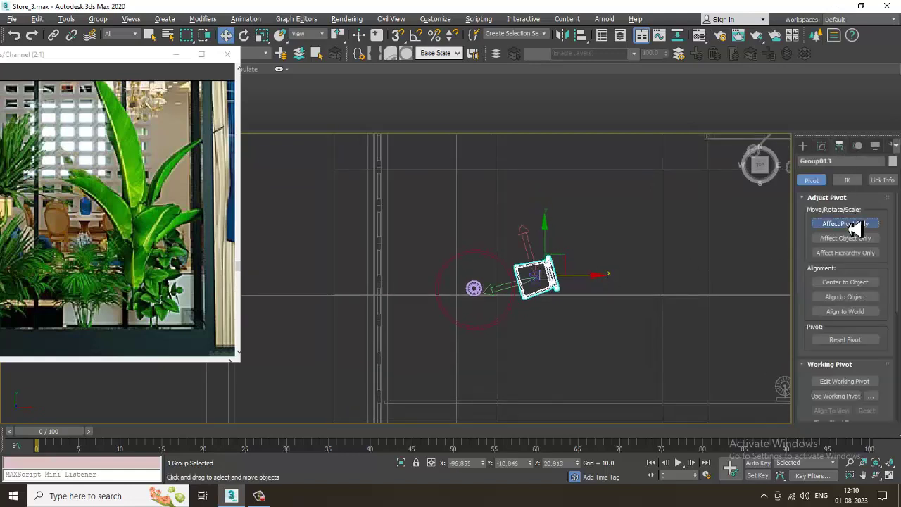
{"action": "scroll", "coordinate": [547, 295], "scroll_direction": "up", "scroll_amount": 2}
{"action": "left_click_drag", "start_coordinate": [544, 281], "coordinate": [453, 294]}
{"action": "scroll", "coordinate": [452, 299], "scroll_direction": "up", "scroll_amount": 5}
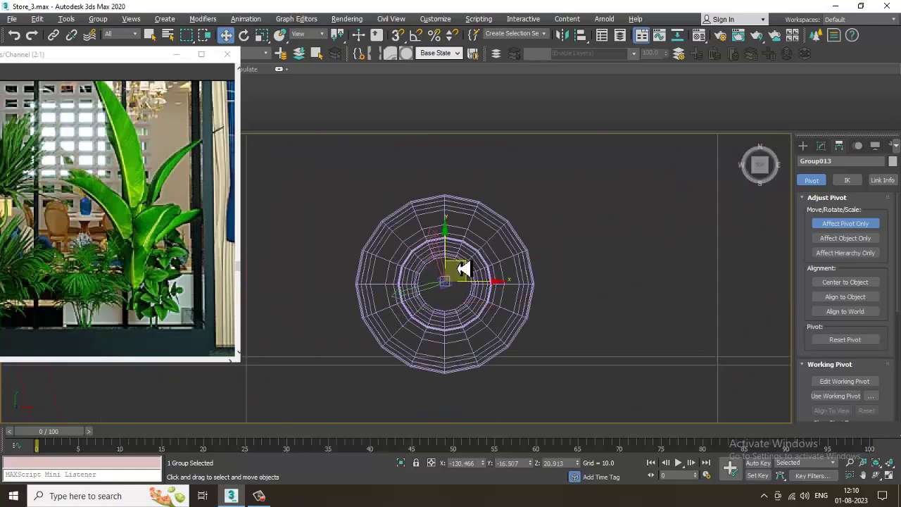
{"action": "scroll", "coordinate": [460, 266], "scroll_direction": "down", "scroll_amount": 4}
{"action": "left_click", "coordinate": [846, 224]}
Rotate-clone the chair around the table as three copies about 81 degrees apart, plus one more copy in the remaining gap
{"action": "key", "text": "e"}
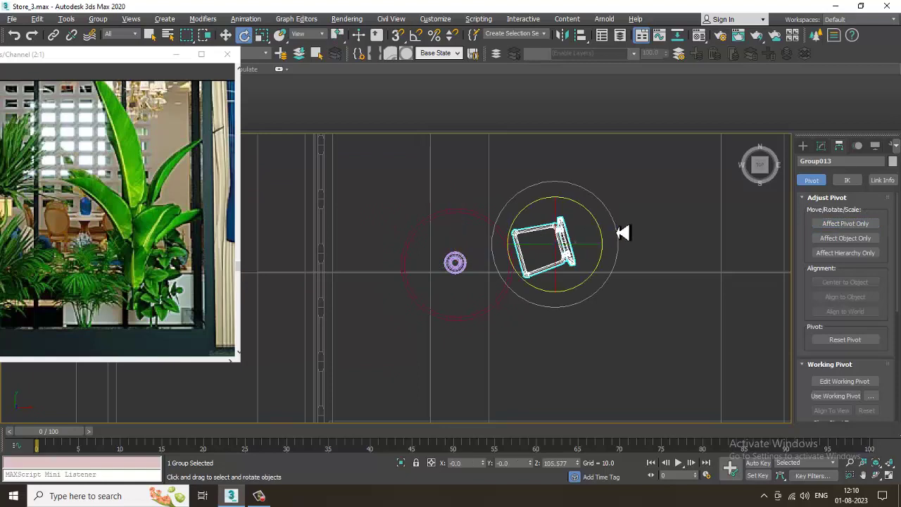
{"action": "left_click", "coordinate": [845, 223]}
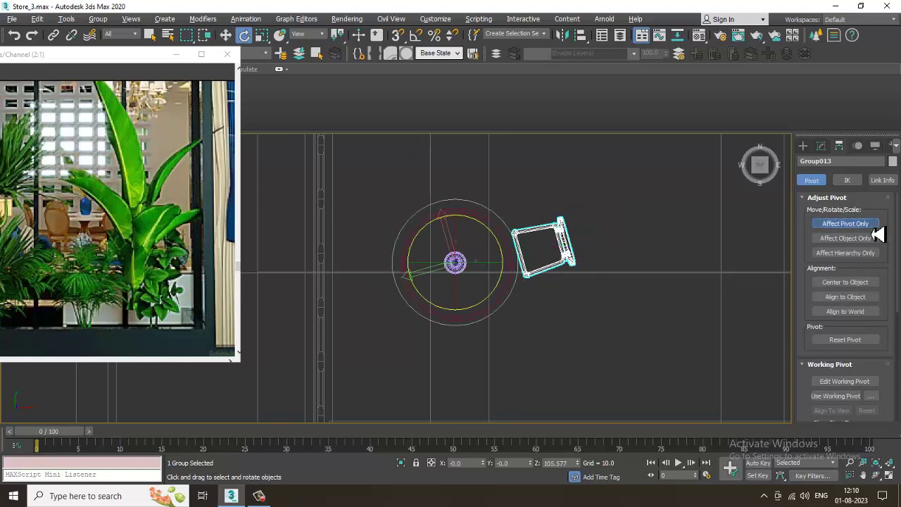
{"action": "left_click", "coordinate": [865, 223]}
{"action": "mouse_move", "coordinate": [515, 238]}
{"action": "left_mouse_down", "text": "shift"}
{"action": "mouse_move", "coordinate": [416, 173]}
{"action": "mouse_move", "coordinate": [466, 199]}
{"action": "left_mouse_up", "text": "shift"}
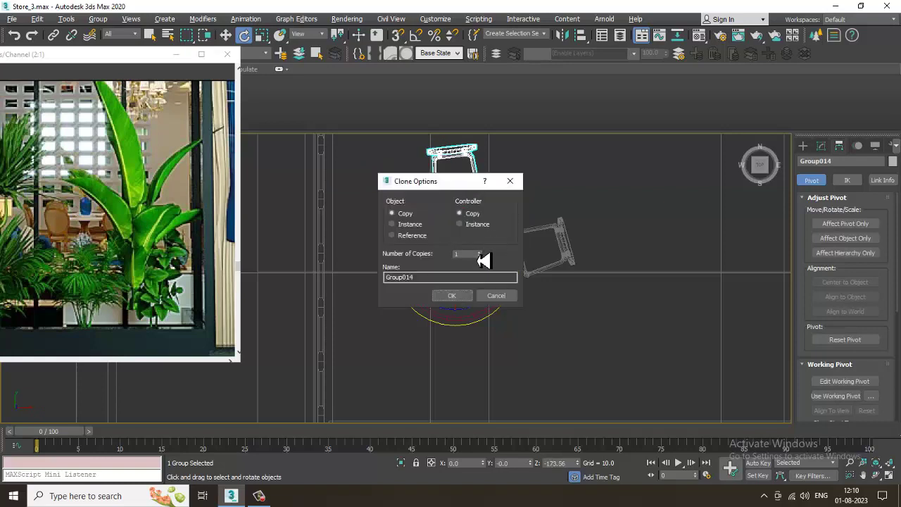
{"action": "left_click", "coordinate": [466, 296]}
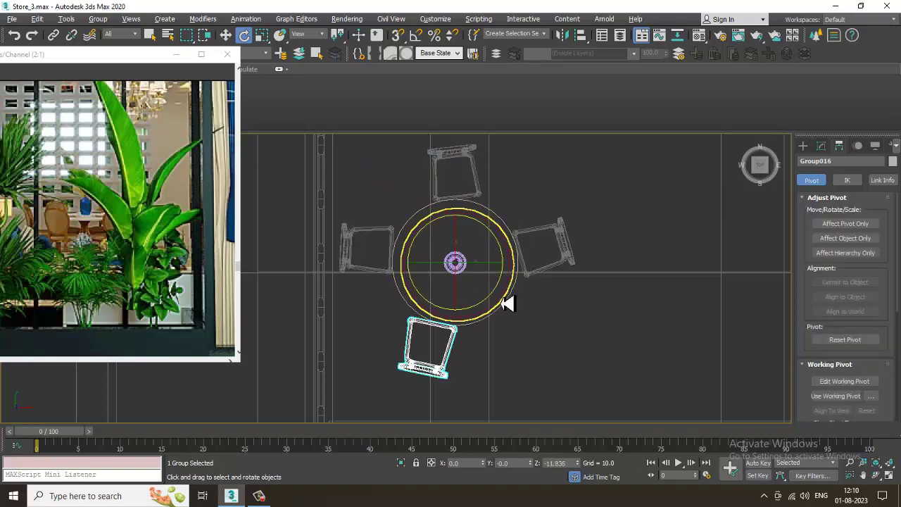
{"action": "left_click_drag", "start_coordinate": [491, 325], "coordinate": [570, 311], "text": "shift"}
{"action": "left_click", "coordinate": [453, 299]}
Even out the chair spacing by rotating the third copy about 21 degrees clockwise and the original chair about 15 degrees counterclockwise around the table
{"action": "left_click", "coordinate": [451, 350]}
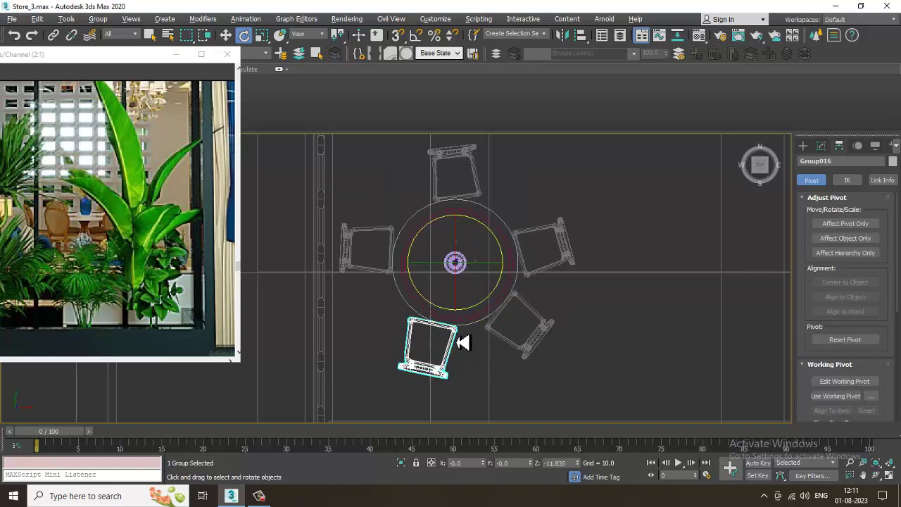
{"action": "left_click_drag", "start_coordinate": [481, 327], "coordinate": [454, 333]}
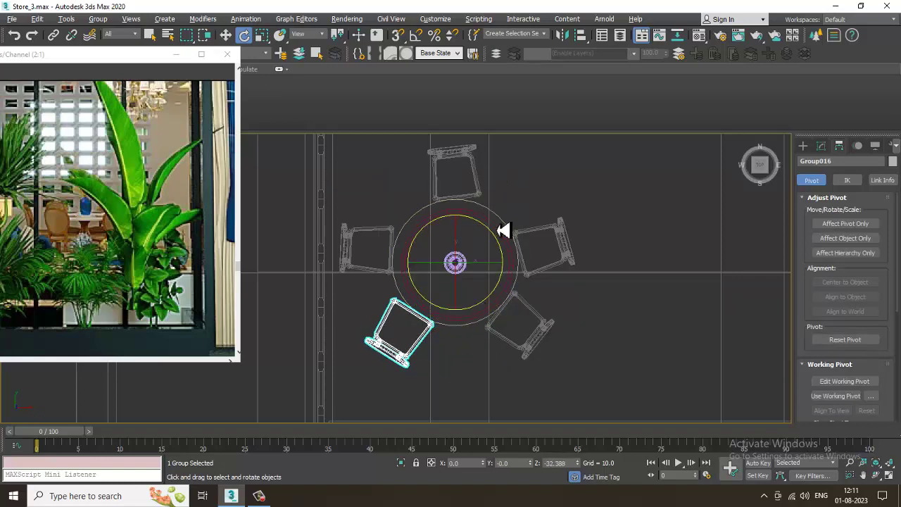
{"action": "left_click", "coordinate": [539, 246]}
{"action": "left_click", "coordinate": [508, 307]}
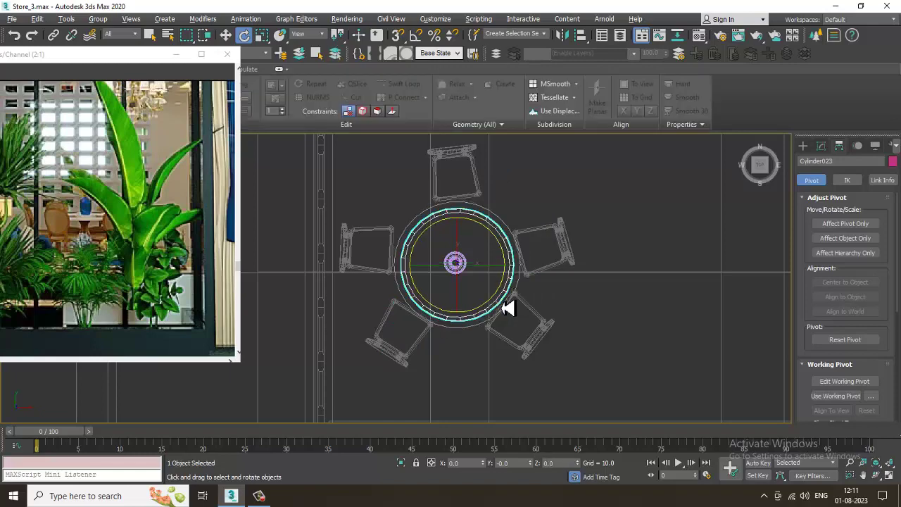
{"action": "left_click", "coordinate": [565, 272]}
{"action": "left_click_drag", "start_coordinate": [510, 315], "coordinate": [522, 304]}
Select all objects in the scene and give them the same light grey object colour
{"action": "key", "text": "alt+w"}
{"action": "middle_click", "coordinate": [730, 322]}
{"action": "key", "text": "alt+w"}
{"action": "middle_click_drag", "start_coordinate": [730, 321], "coordinate": [539, 322], "text": "alt"}
{"action": "scroll", "coordinate": [525, 289], "scroll_direction": "down", "scroll_amount": 4}
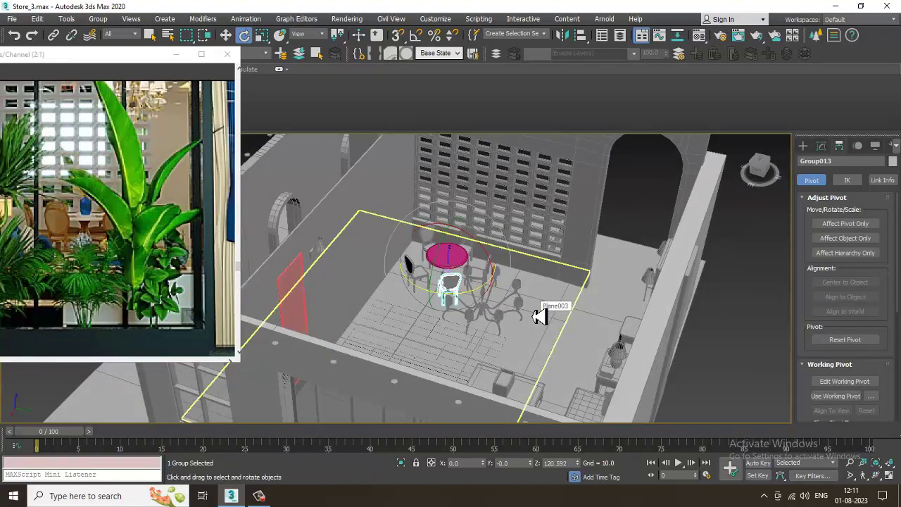
{"action": "key", "text": "ctrl+a"}
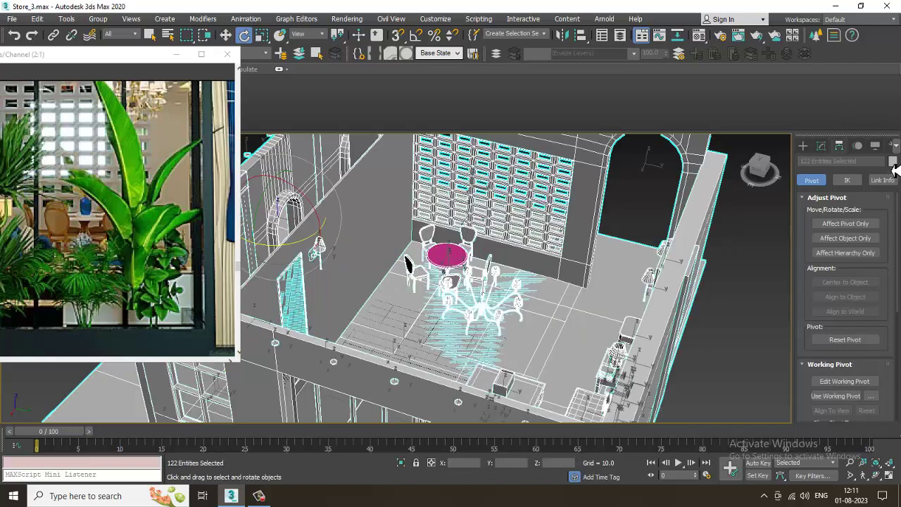
{"action": "left_click", "coordinate": [893, 163]}
{"action": "left_click", "coordinate": [514, 309]}
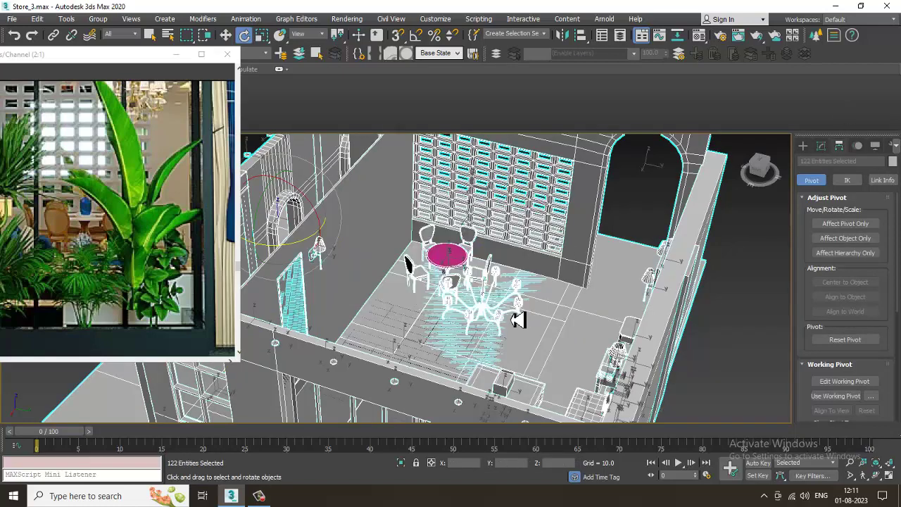
Clear the selection and save the scene
{"action": "left_click", "coordinate": [258, 497]}
{"action": "left_click", "coordinate": [261, 498]}
{"action": "middle_click_drag", "start_coordinate": [511, 292], "coordinate": [483, 234], "text": "alt"}
{"action": "left_click", "coordinate": [743, 229]}
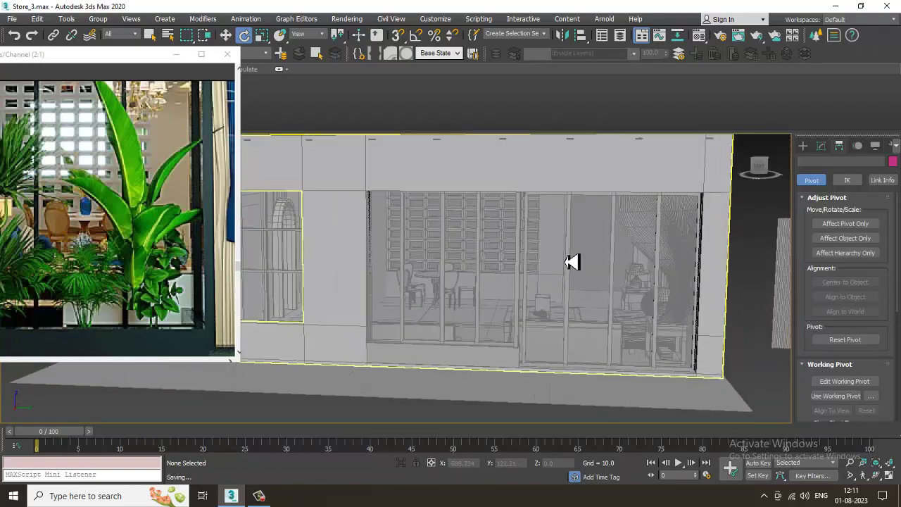
{"action": "scroll", "coordinate": [572, 261], "scroll_direction": "down", "scroll_amount": 3}
{"action": "scroll", "coordinate": [571, 322], "scroll_direction": "up", "scroll_amount": 3}
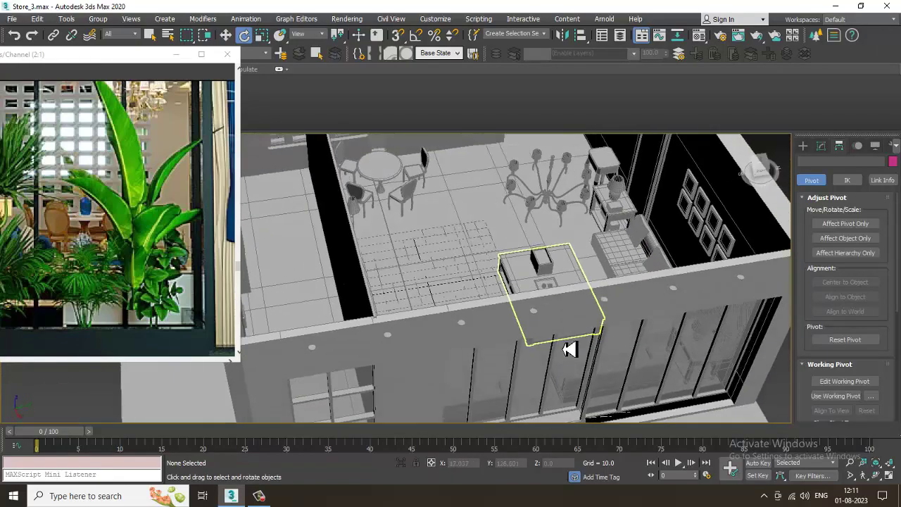
{"action": "scroll", "coordinate": [555, 330], "scroll_direction": "down", "scroll_amount": 2}
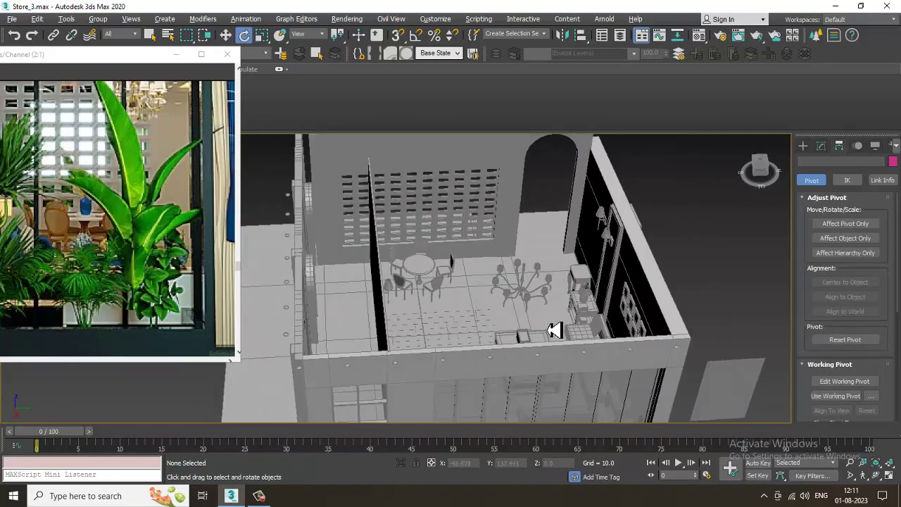